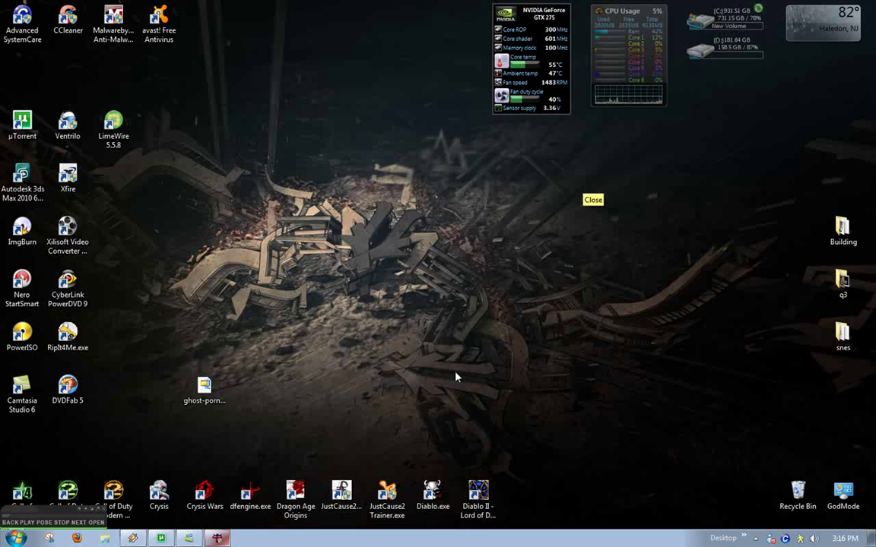
# Browse to the scripts folder at D:\q3\Quake3\baseq3\scripts
pyautogui.press('super')
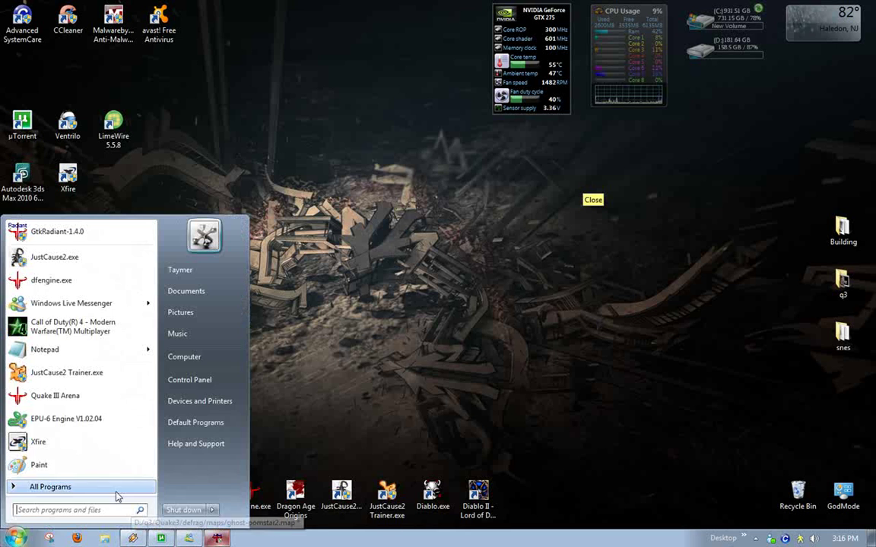
pyautogui.click(184, 357)
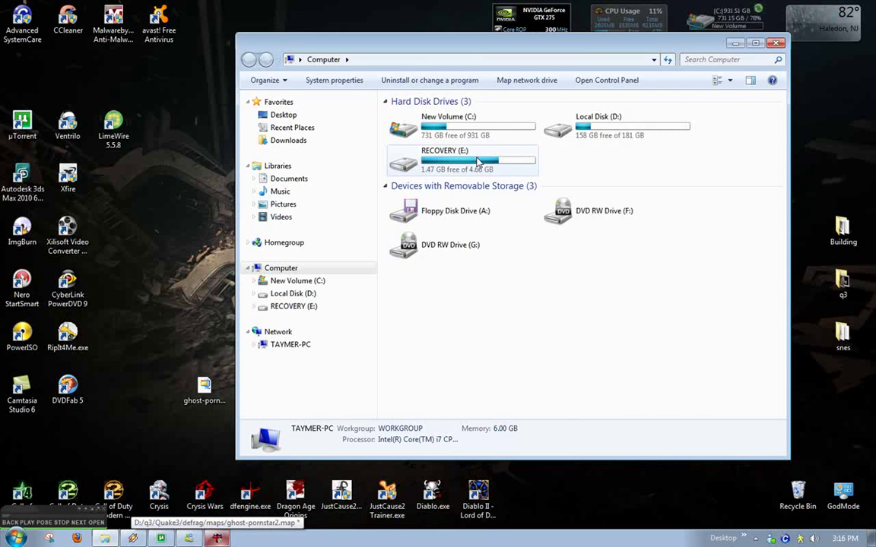
pyautogui.doubleClick(601, 126)
pyautogui.doubleClick(424, 155)
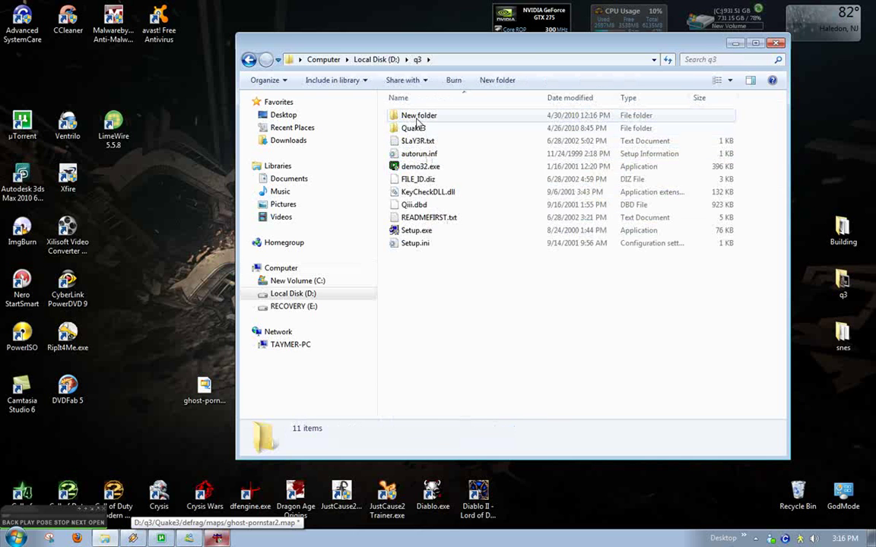
pyautogui.doubleClick(414, 128)
pyautogui.doubleClick(412, 116)
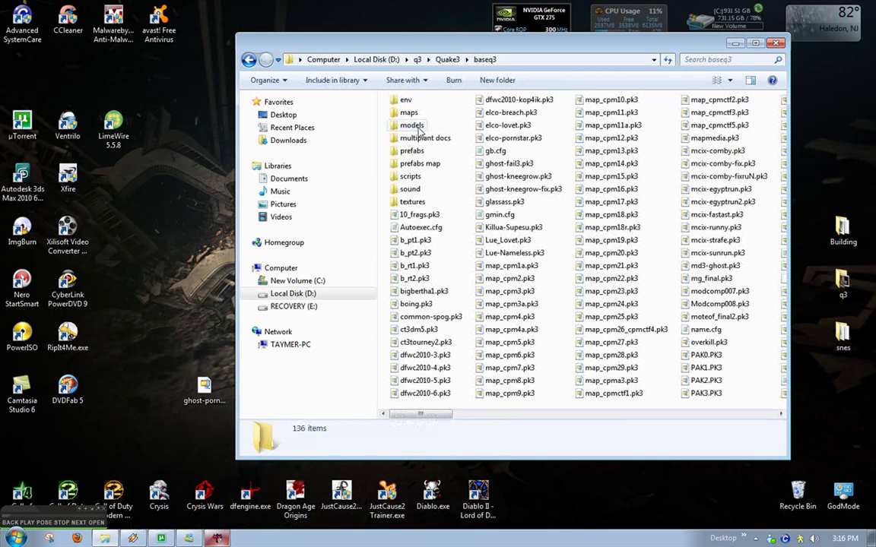
pyautogui.doubleClick(411, 176)
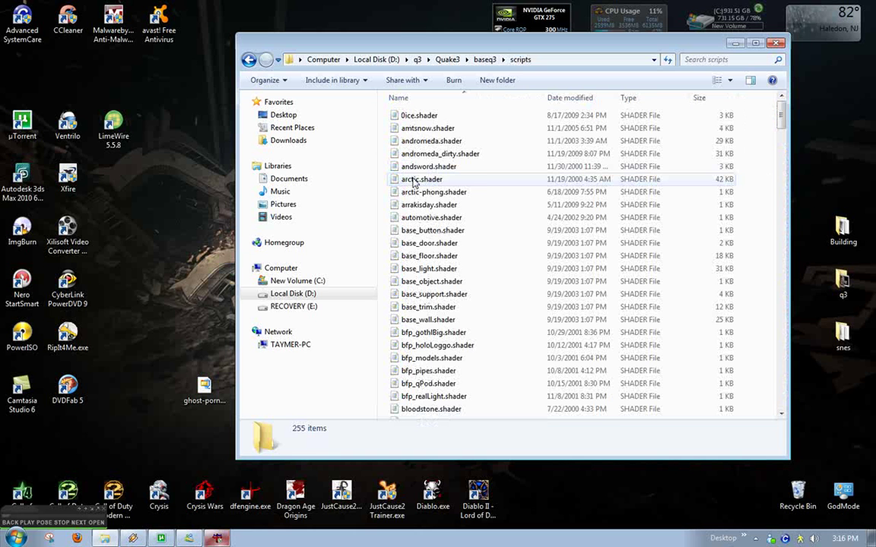
# Open ghost-pornstar2.shader from the scripts folder and maximize its text window
pyautogui.press('g')
pyautogui.press('g')
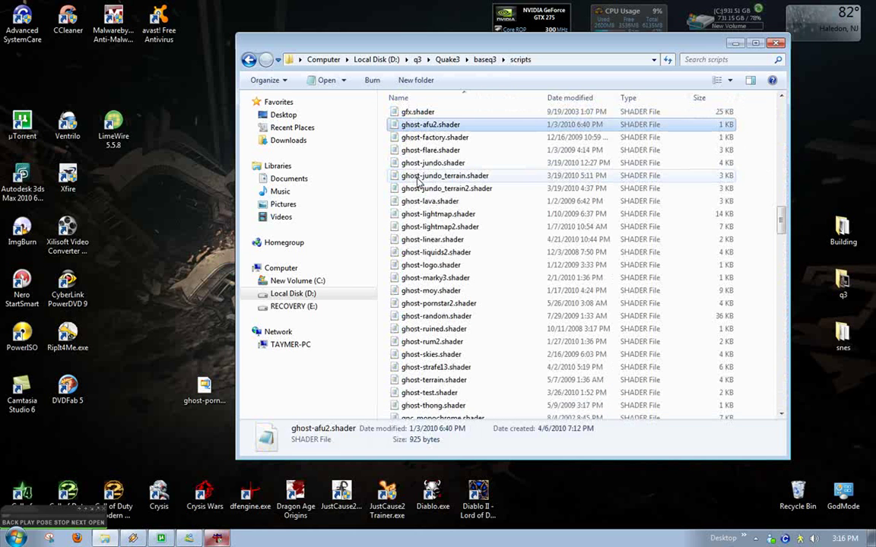
pyautogui.click(469, 303)
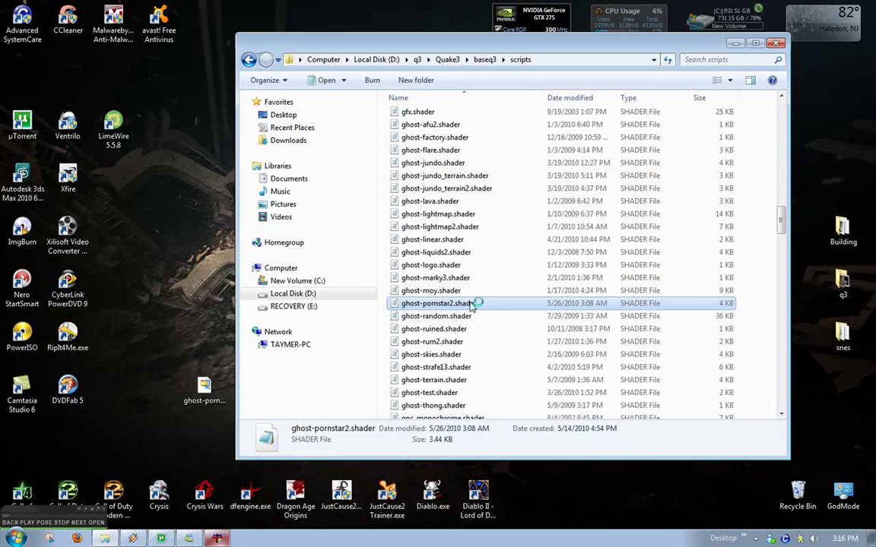
pyautogui.doubleClick(329, 89)
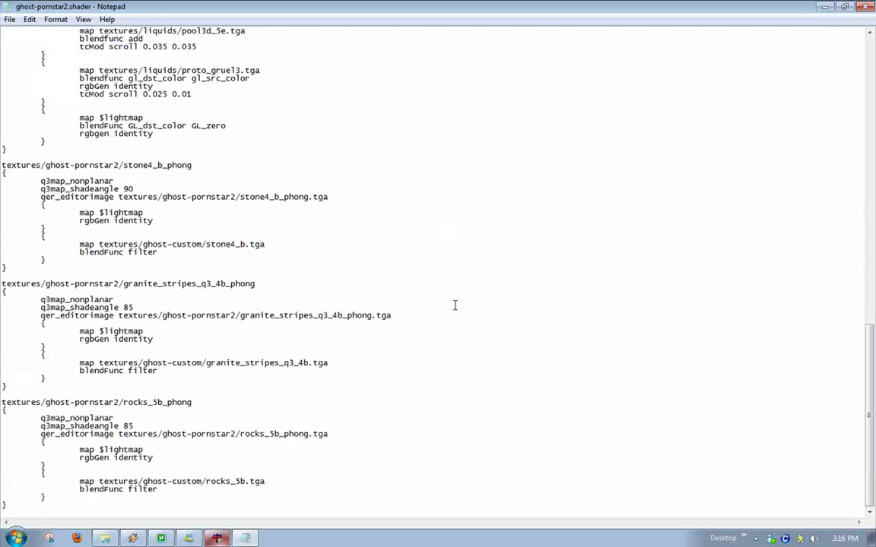
# Highlight the stone4_b_phong shader block and its texture name to examine the definition
pyautogui.moveTo(14, 268); pyautogui.dragTo(2, 166)
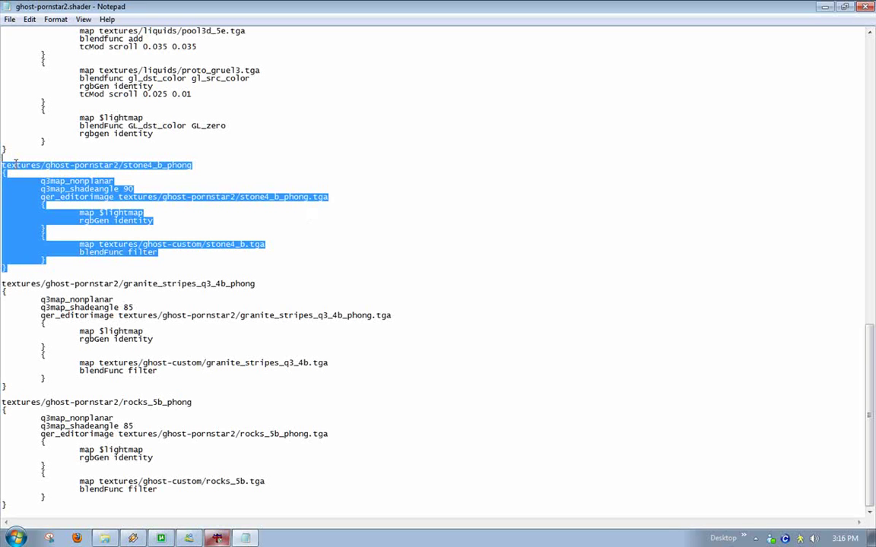
pyautogui.click(125, 165)
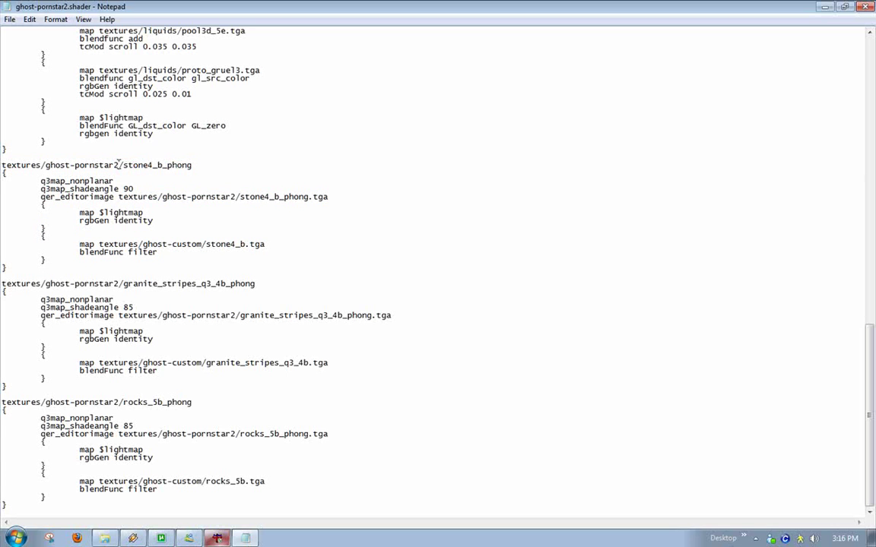
pyautogui.moveTo(118, 165)
pyautogui.mouseDown()
pyautogui.moveTo(191, 165)
pyautogui.moveTo(134, 166)
pyautogui.mouseUp()
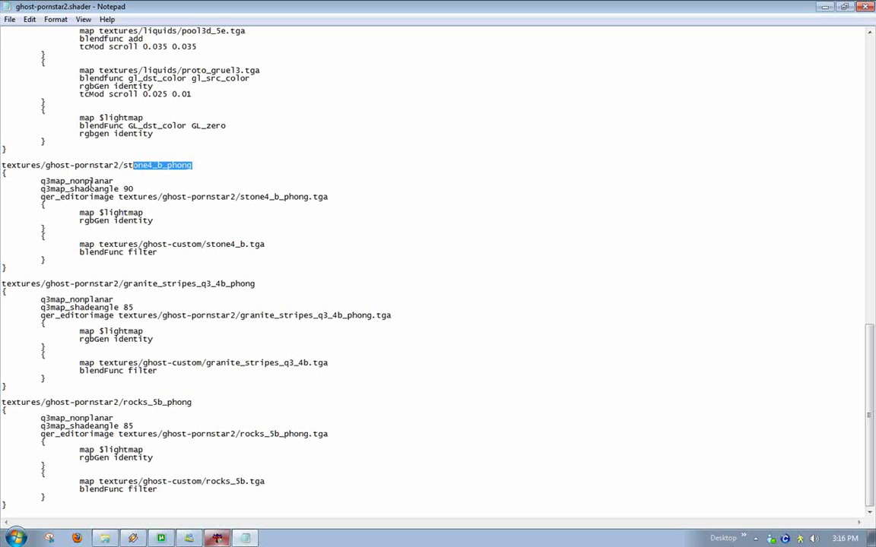
pyautogui.moveTo(36, 165); pyautogui.dragTo(59, 277)
pyautogui.moveTo(2, 151); pyautogui.dragTo(135, 289)
pyautogui.moveTo(9, 268); pyautogui.dragTo(1, 162)
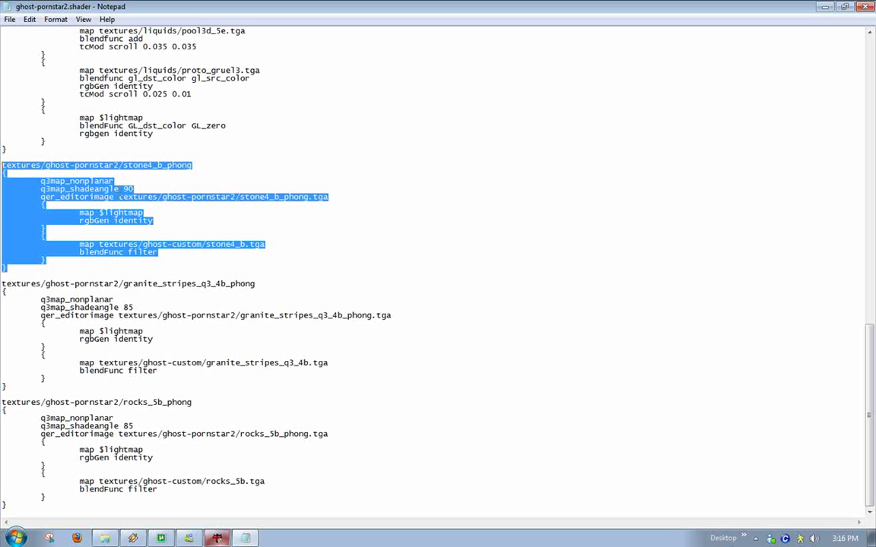
# Highlight the q3map_shadeangle line and its value in the stone4_b_phong shader
pyautogui.click(119, 196)
pyautogui.moveTo(135, 188); pyautogui.dragTo(37, 188)
pyautogui.doubleClick(127, 188)
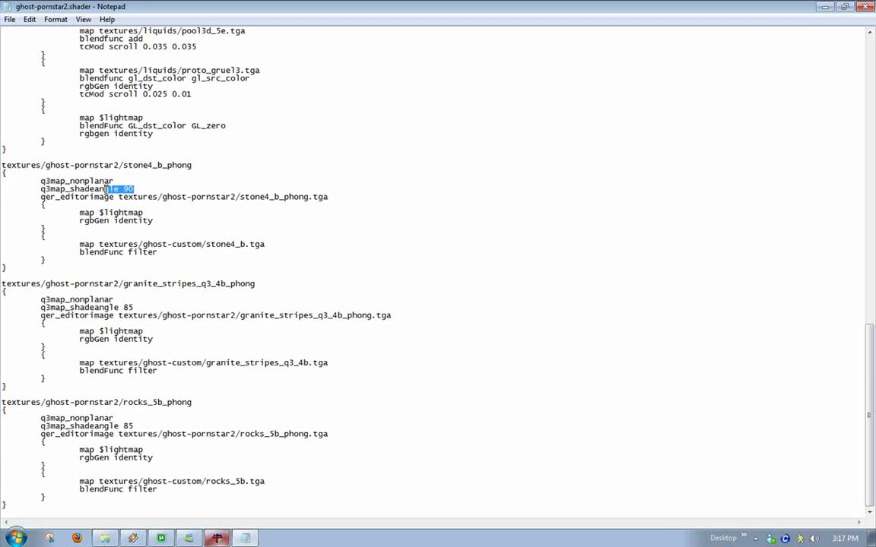
pyautogui.doubleClick(128, 188)
pyautogui.click(439, 235)
# Highlight the qer_editorimage path and its image file name in the stone4_b_phong shader
pyautogui.moveTo(76, 197); pyautogui.dragTo(288, 194)
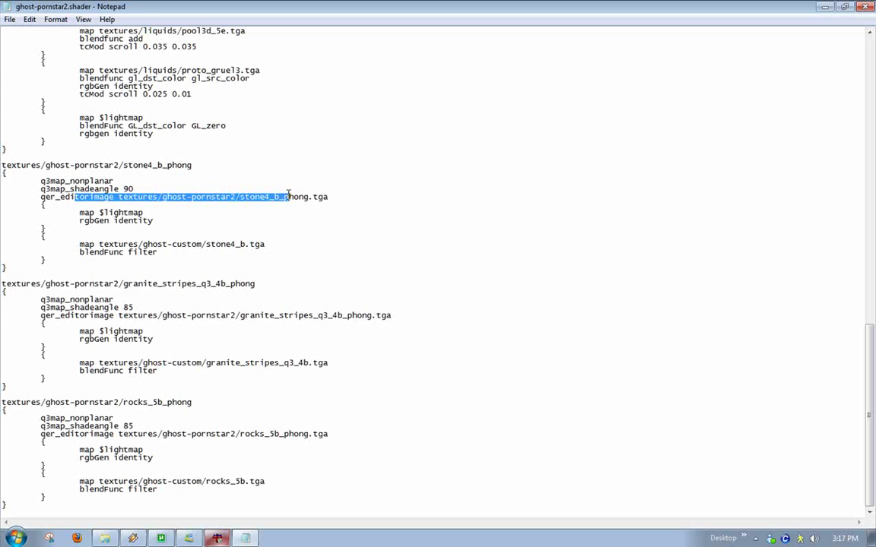
pyautogui.click(238, 196)
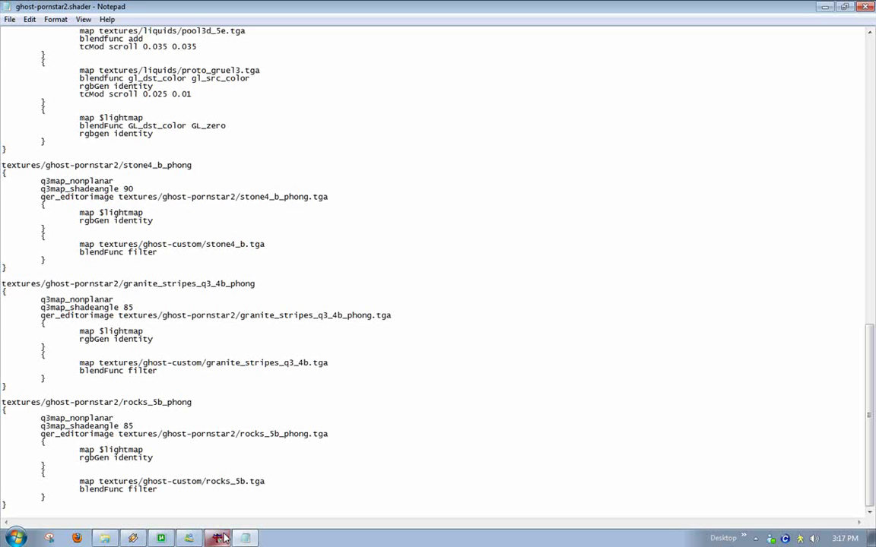
pyautogui.moveTo(239, 197); pyautogui.dragTo(308, 198)
# Switch to GtkRadiant, open Find / Replace Texture(s), and pick the stone4_b_phong texture as the one to find
pyautogui.hotkey('alt', 'Tab')
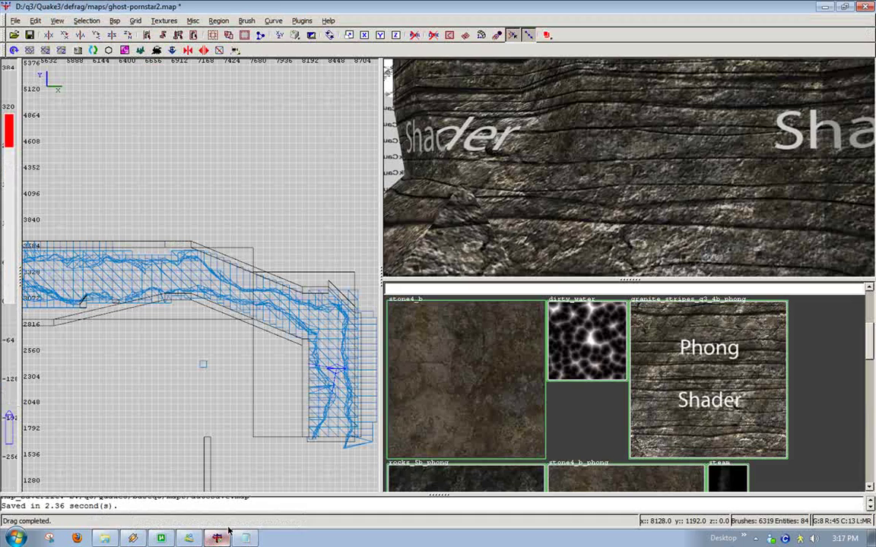
pyautogui.click(154, 21)
pyautogui.click(183, 117)
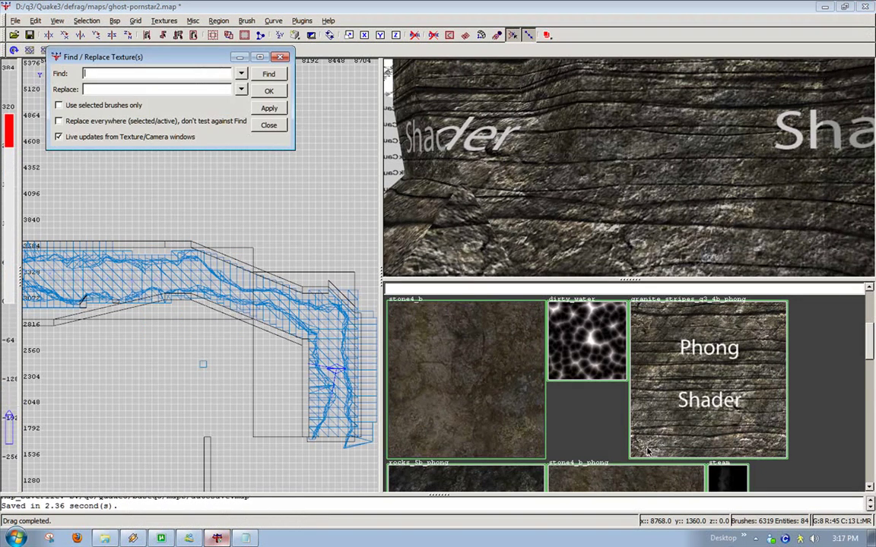
pyautogui.scroll(-2, 647, 451)
pyautogui.click(566, 342)
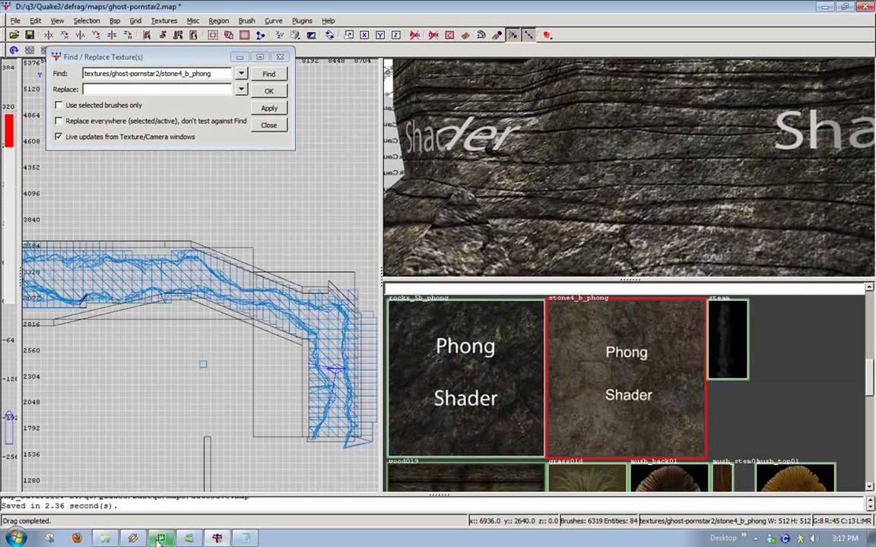
# Return to the file explorer and open the ghost-pornstar2 folder inside baseq3\textures
pyautogui.rightClick(105, 539)
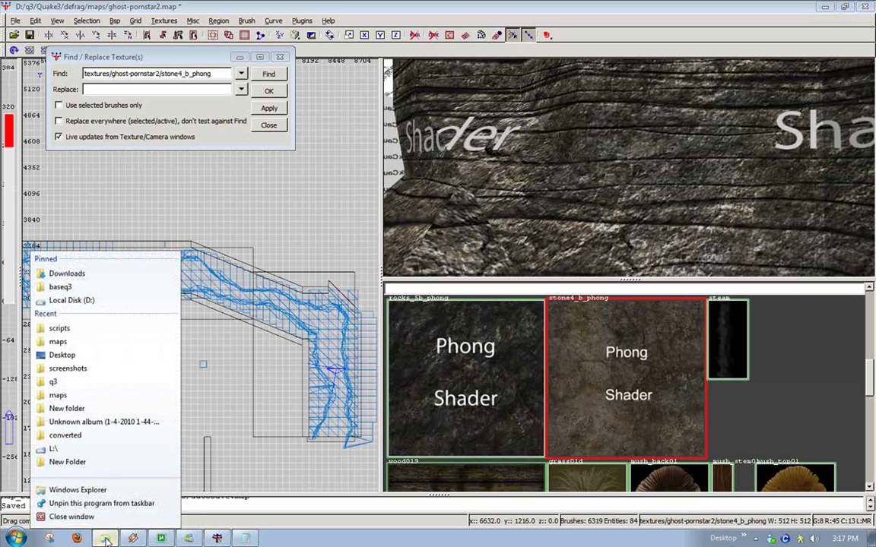
pyautogui.click(106, 541)
pyautogui.click(105, 523)
pyautogui.hotkey('alt', 'Left')
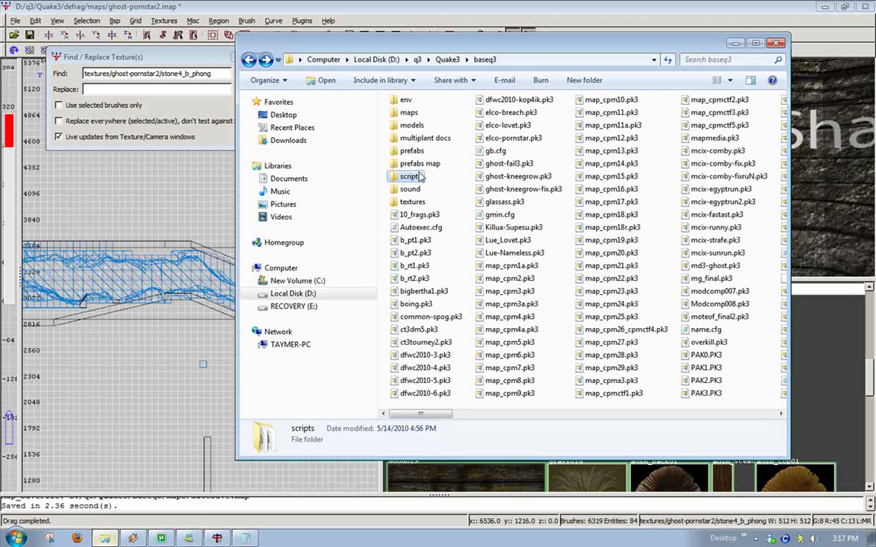
pyautogui.doubleClick(412, 201)
pyautogui.write('ghost')
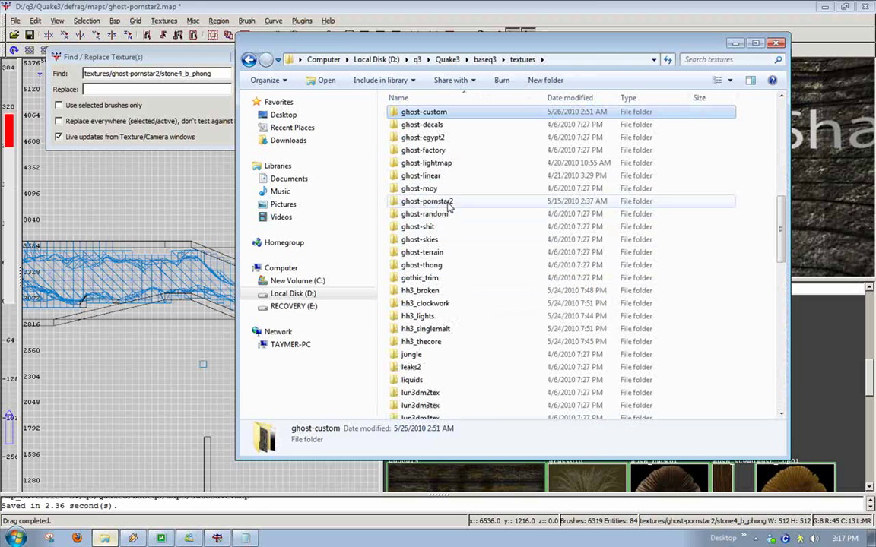
pyautogui.doubleClick(447, 202)
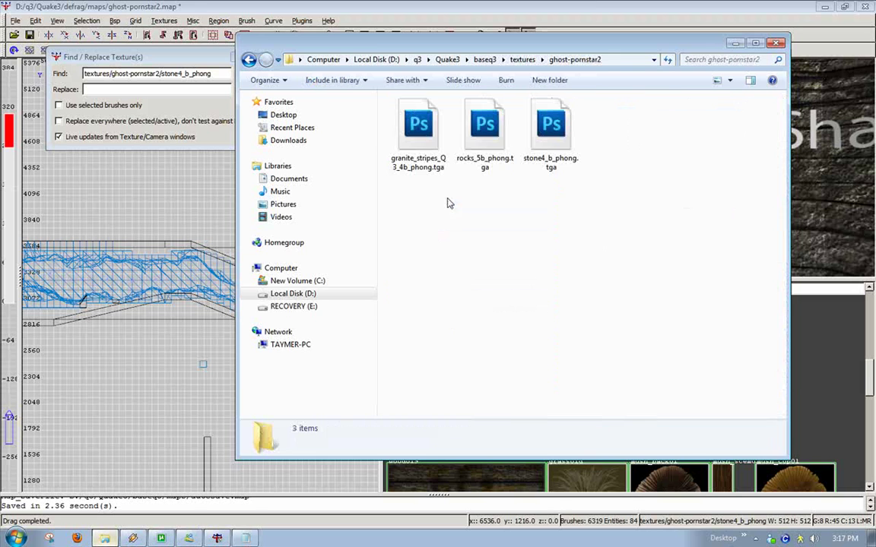
# Open stone4_b_phong.tga in Photoshop to inspect the labelled editor image, and minimize Photoshop
pyautogui.doubleClick(539, 143)
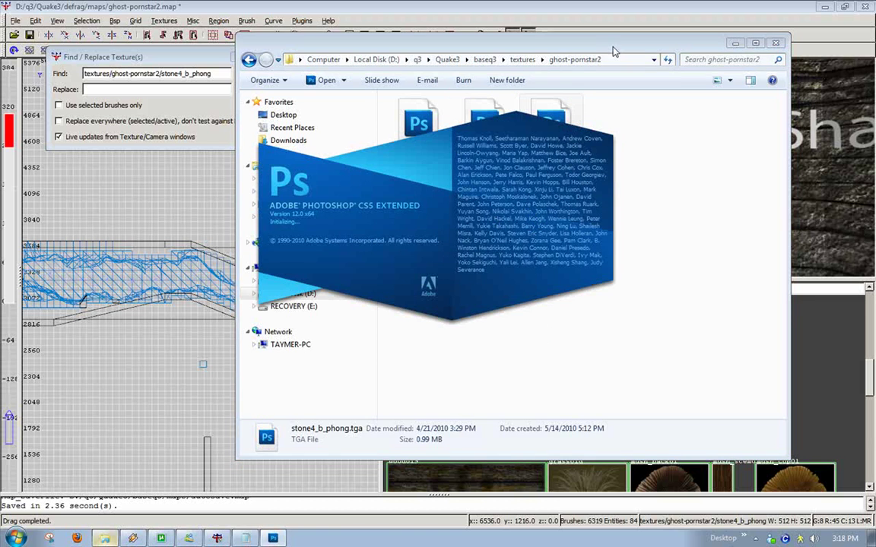
pyautogui.moveTo(614, 52); pyautogui.dragTo(285, 274)
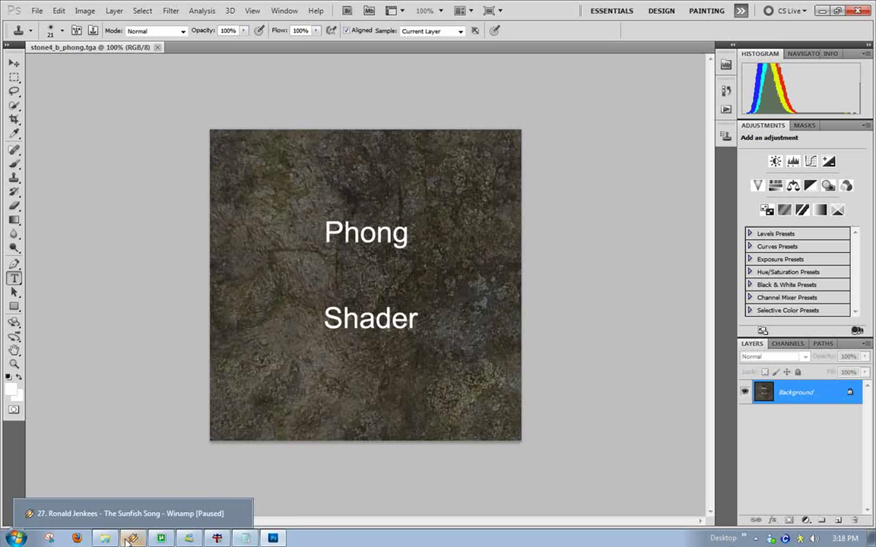
pyautogui.press('t')
pyautogui.click(822, 12)
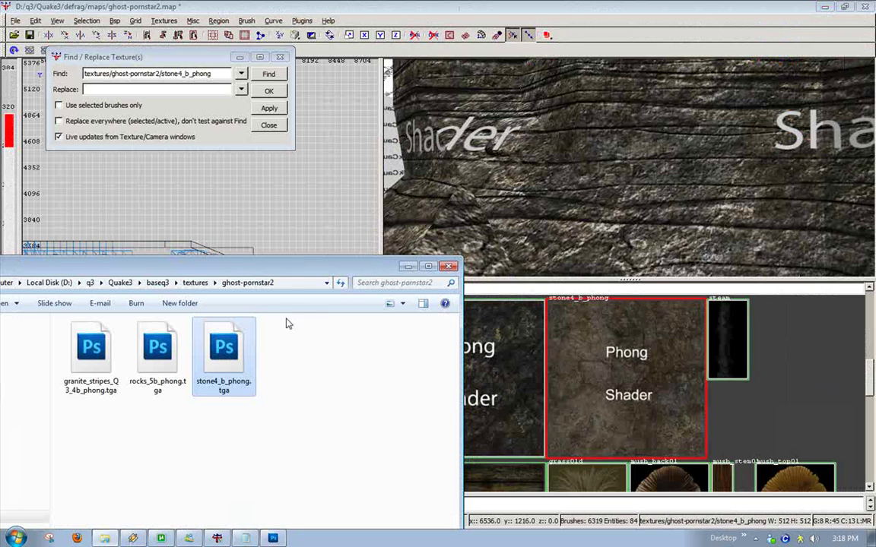
# Reposition the ghost-pornstar2 folder window and highlight the folder name in its path
pyautogui.click(345, 239)
pyautogui.moveTo(553, 533); pyautogui.dragTo(485, 100)
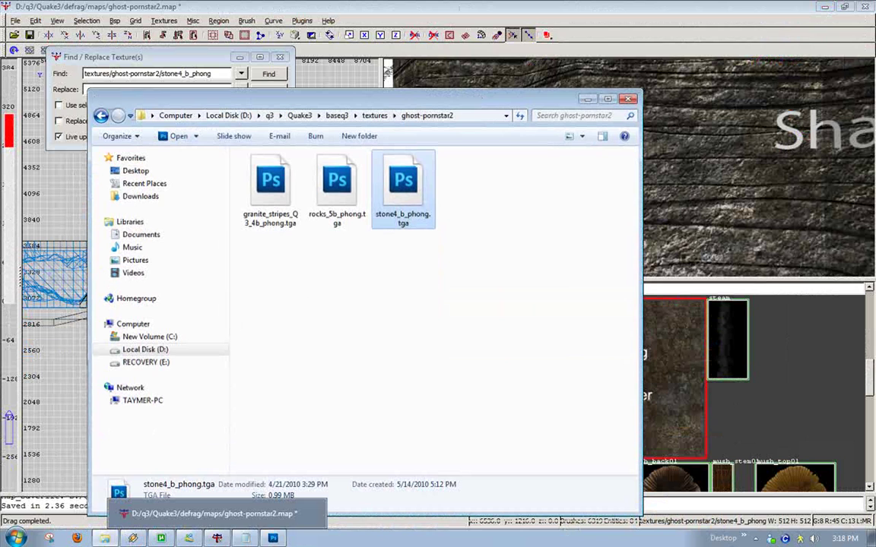
pyautogui.click(475, 261)
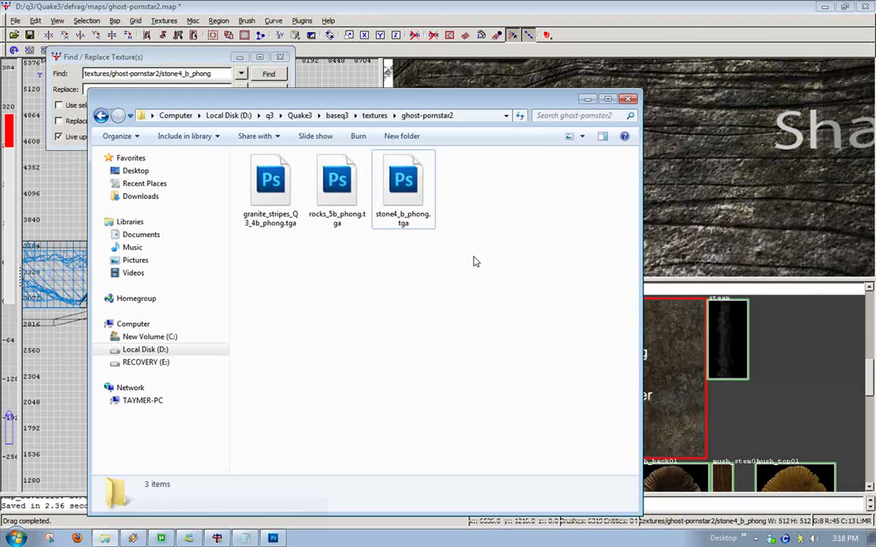
pyautogui.click(476, 116)
pyautogui.moveTo(311, 116); pyautogui.dragTo(252, 114)
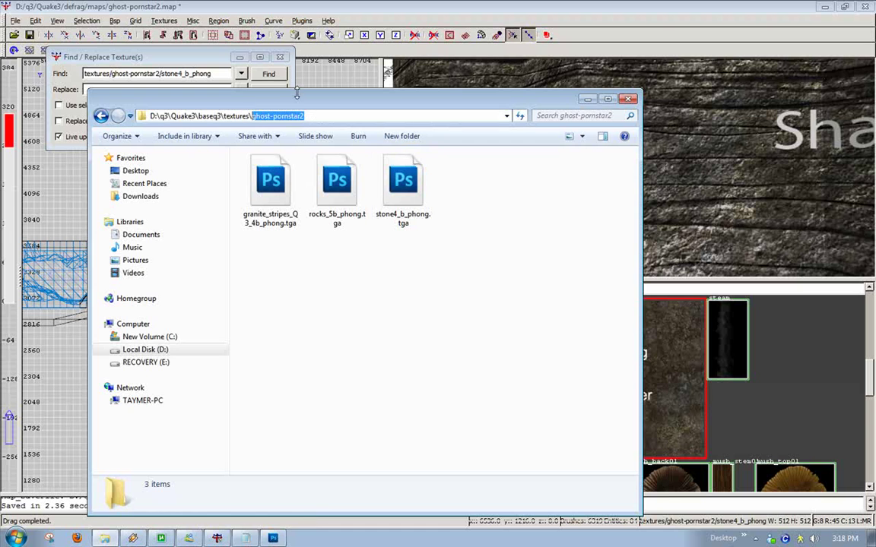
pyautogui.moveTo(296, 92); pyautogui.dragTo(326, 212)
pyautogui.click(530, 370)
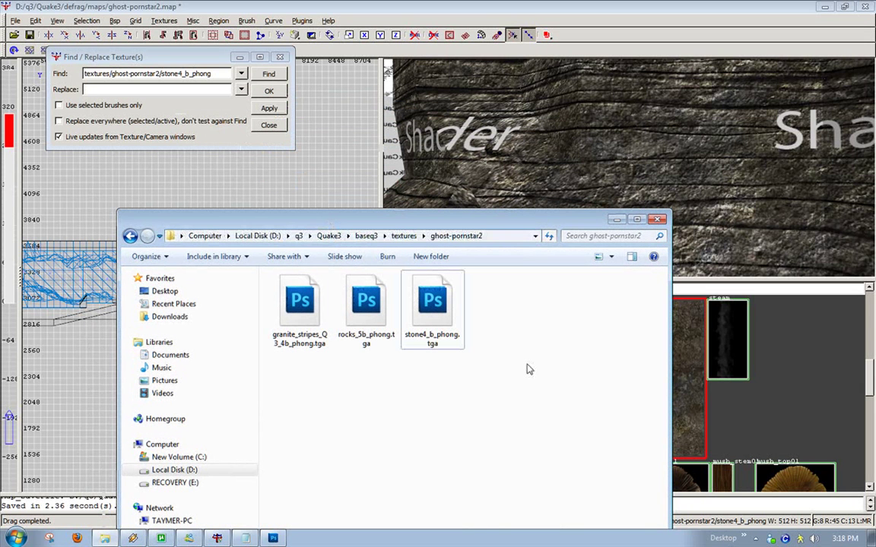
# Go back to the parent textures folder and minimize the explorer window
pyautogui.hotkey('alt', 'Left')
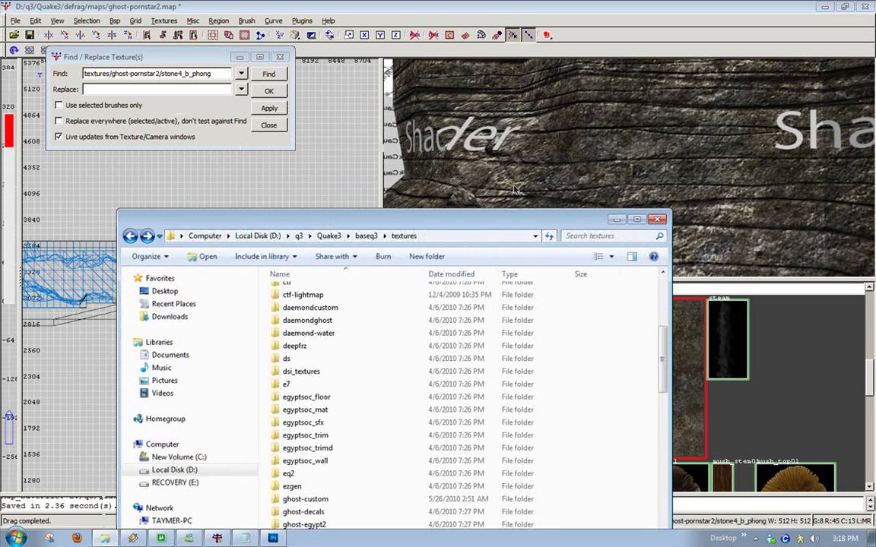
pyautogui.moveTo(501, 215); pyautogui.dragTo(372, 102)
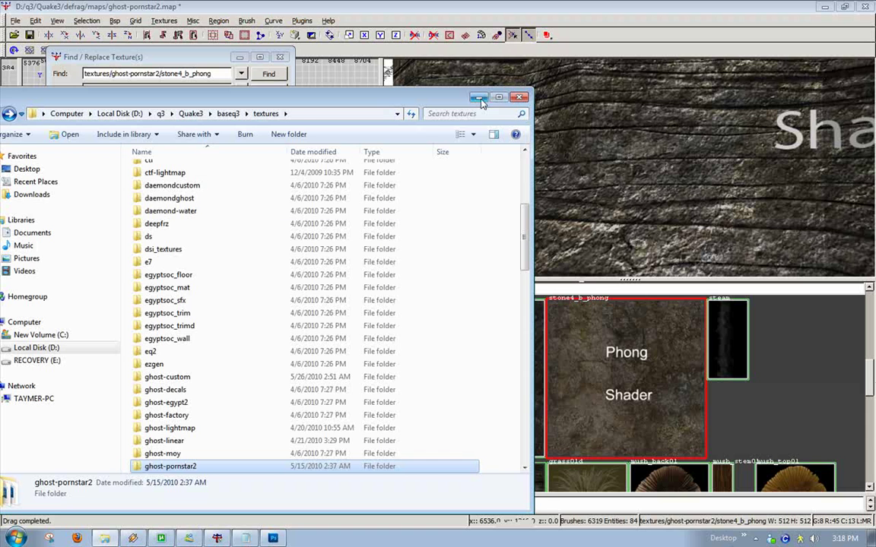
pyautogui.click(438, 85)
# Switch back to the shader file in Notepad and highlight the stone4_b_phong qer_editorimage line
pyautogui.click(246, 539)
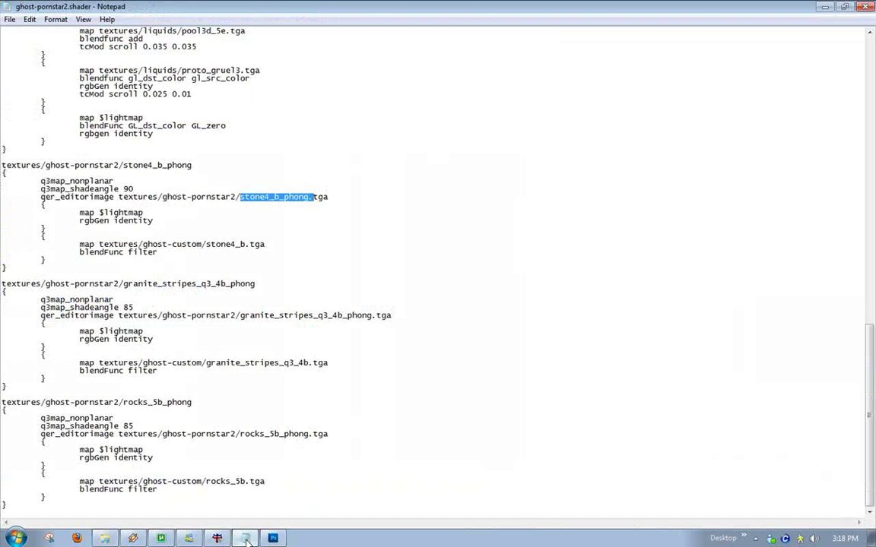
pyautogui.moveTo(60, 197); pyautogui.dragTo(331, 197)
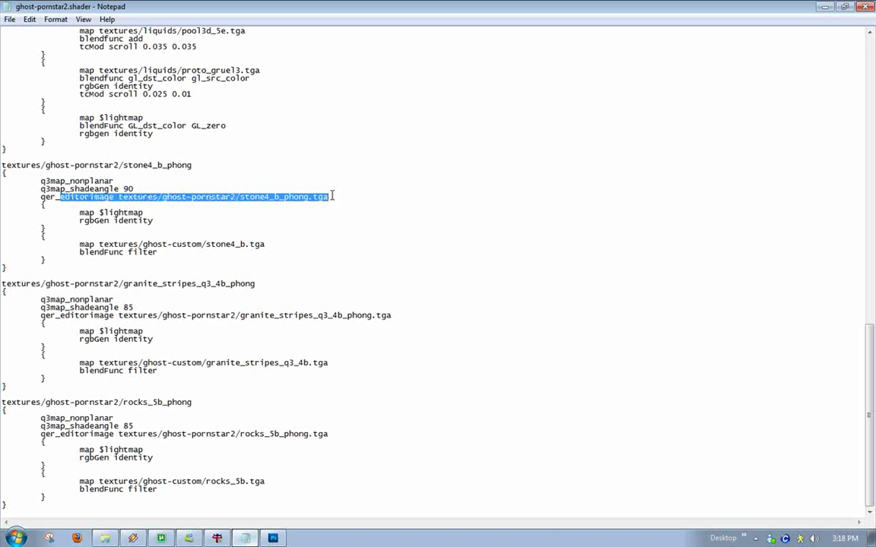
pyautogui.click(293, 198)
# Restore the shader text window and snap it to half the screen beside the map editor's textures
pyautogui.moveTo(462, 32); pyautogui.dragTo(459, 12)
pyautogui.doubleClick(459, 9)
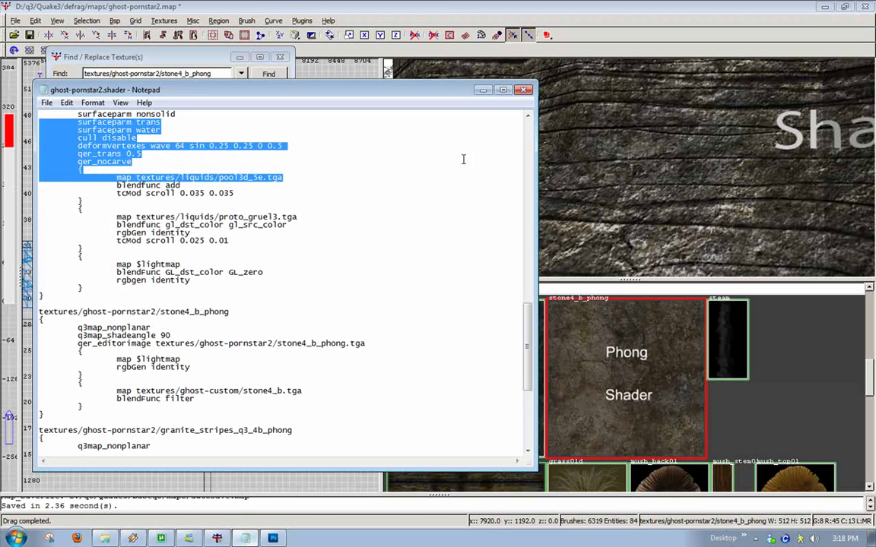
pyautogui.press('super+Left')
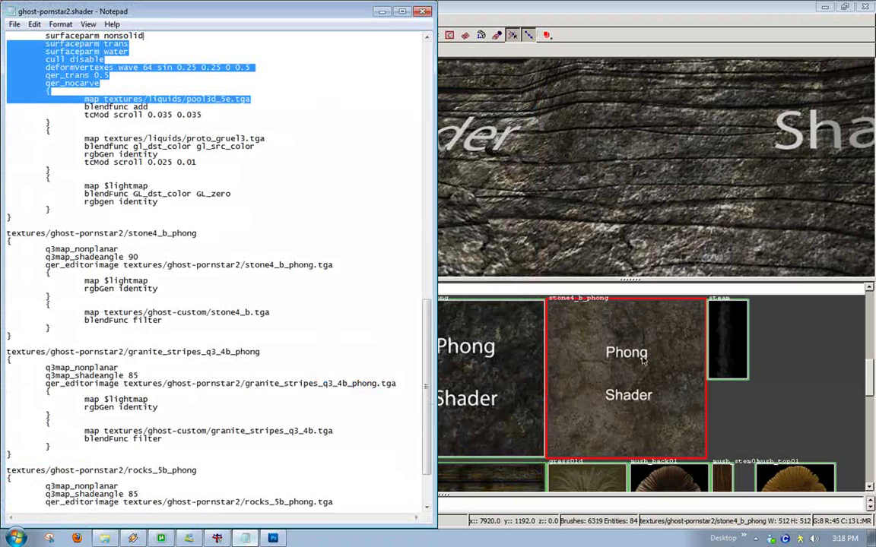
# Switch back to the map editor and sample the granite_stripes_q3_4b_phong texture from the cave wall in the camera view
pyautogui.rightClick(533, 182)
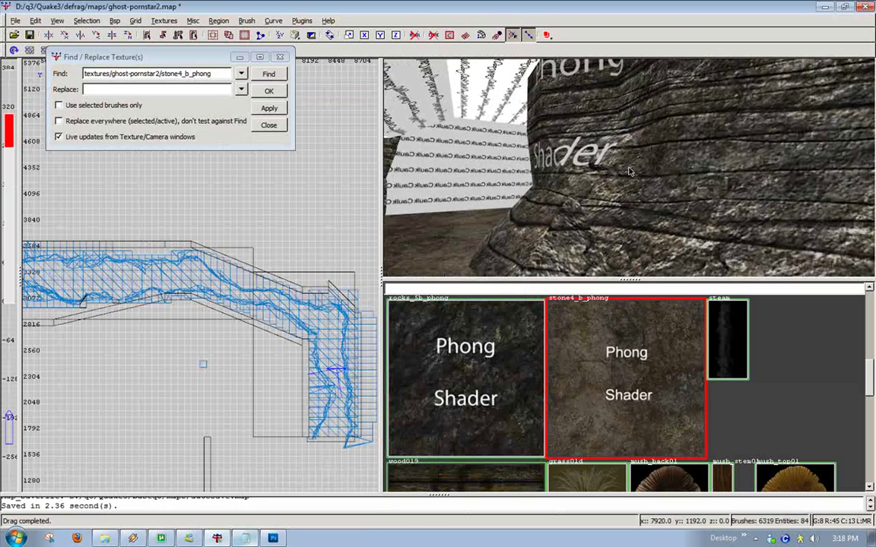
pyautogui.rightClick(629, 167)
pyautogui.middleClick(629, 167)
pyautogui.rightClick(629, 167)
pyautogui.press('Left')
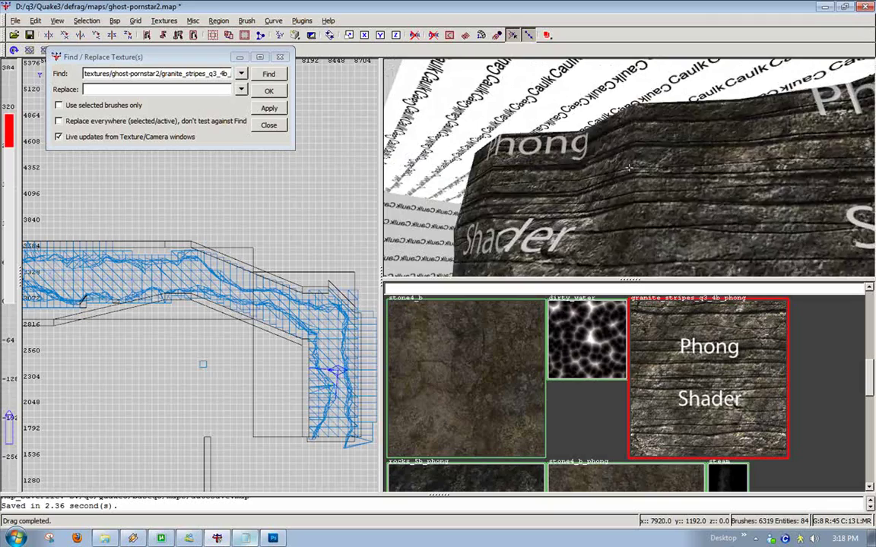
# Fly the camera along the cave tunnel and sample the stone4_b texture from its floor
pyautogui.rightClick(628, 168)
pyautogui.rightClick(629, 170)
pyautogui.press('Up')
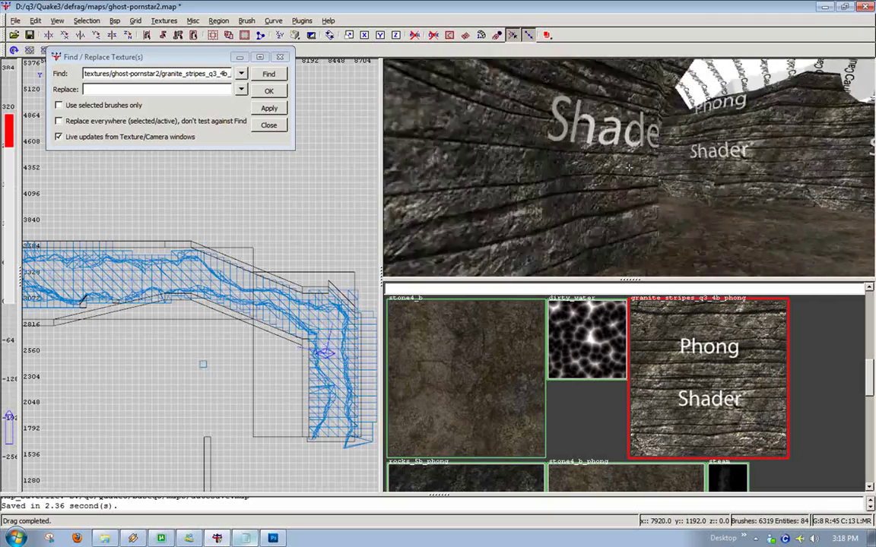
pyautogui.rightClick(629, 170)
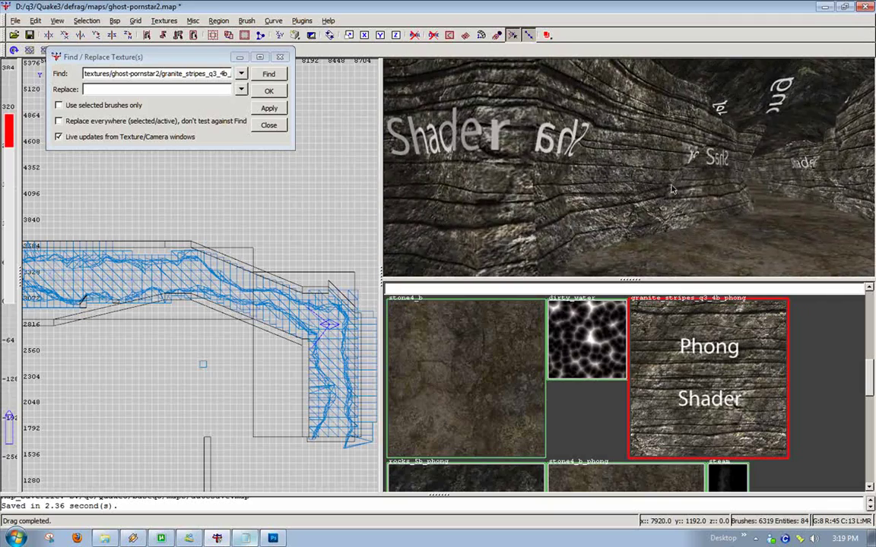
pyautogui.rightClick(671, 189)
pyautogui.rightClick(627, 166)
pyautogui.middleClick(623, 183)
# Place the camera in the room at the end of the tunnel and look down at its phong-shaded floor
pyautogui.scroll(-4, 225, 262)
pyautogui.moveTo(226, 262); pyautogui.dragTo(377, 260, button='right')
pyautogui.moveTo(184, 291); pyautogui.dragTo(273, 291, button='right')
pyautogui.scroll(6, 183, 291)
pyautogui.moveTo(184, 291); pyautogui.dragTo(221, 291, button='right')
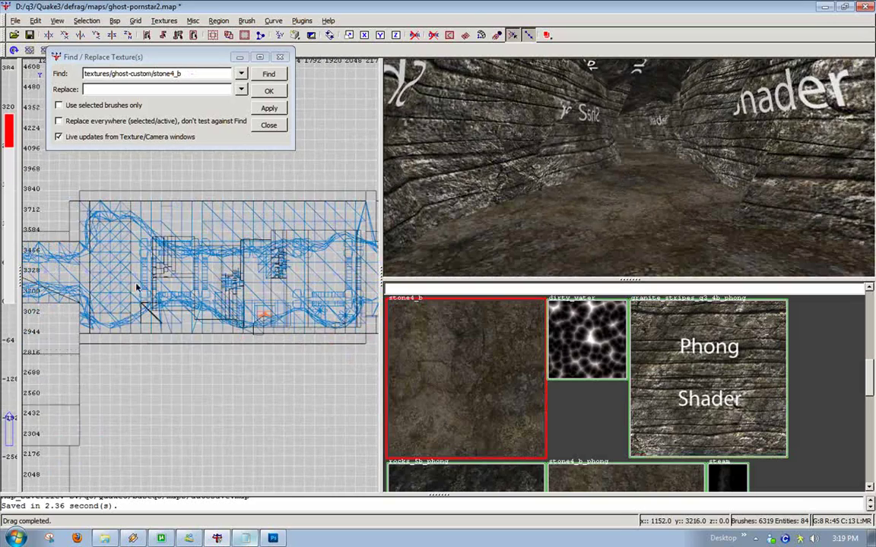
pyautogui.keyDown('ctrl'); pyautogui.middleClick(130, 281); pyautogui.keyUp('ctrl')
pyautogui.rightClick(660, 225)
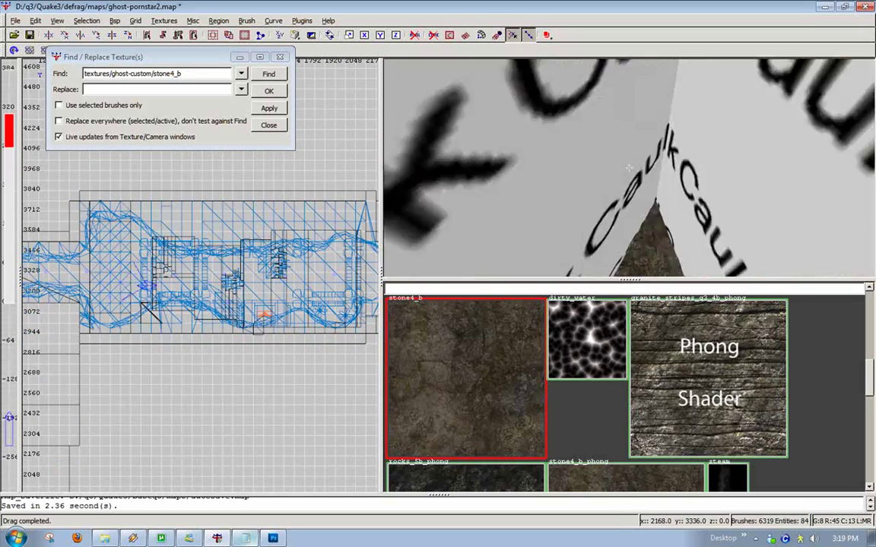
pyautogui.scroll(-2, 628, 168)
pyautogui.rightClick(629, 167)
pyautogui.rightClick(628, 168)
pyautogui.rightClick(628, 168)
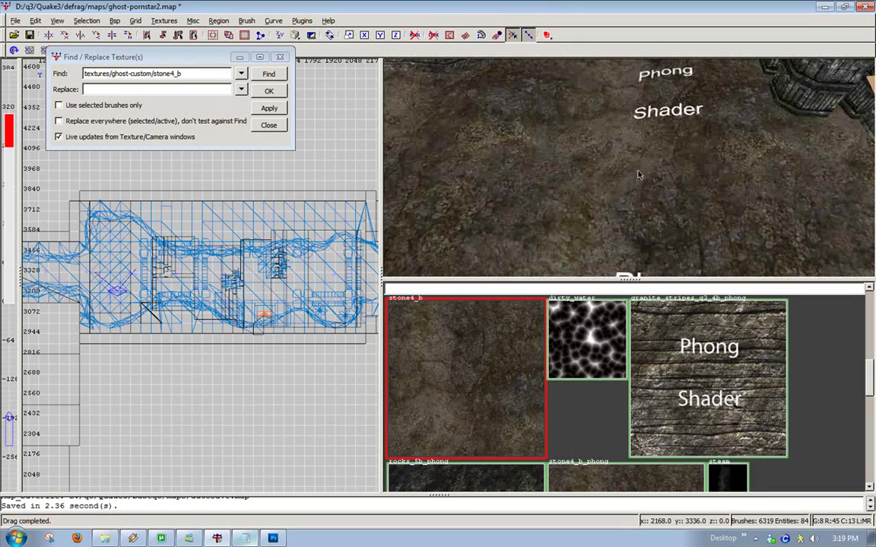
# Sample stone4_b_phong from the room's uneven floor and plain stone4_b from the adjoining flat floor
pyautogui.keyDown('shift'); pyautogui.click(630, 173); pyautogui.keyUp('shift')
pyautogui.keyDown('shift'); pyautogui.click(629, 172); pyautogui.keyUp('shift')
pyautogui.rightClick(630, 169)
pyautogui.rightClick(630, 170)
pyautogui.middleClick(645, 183)
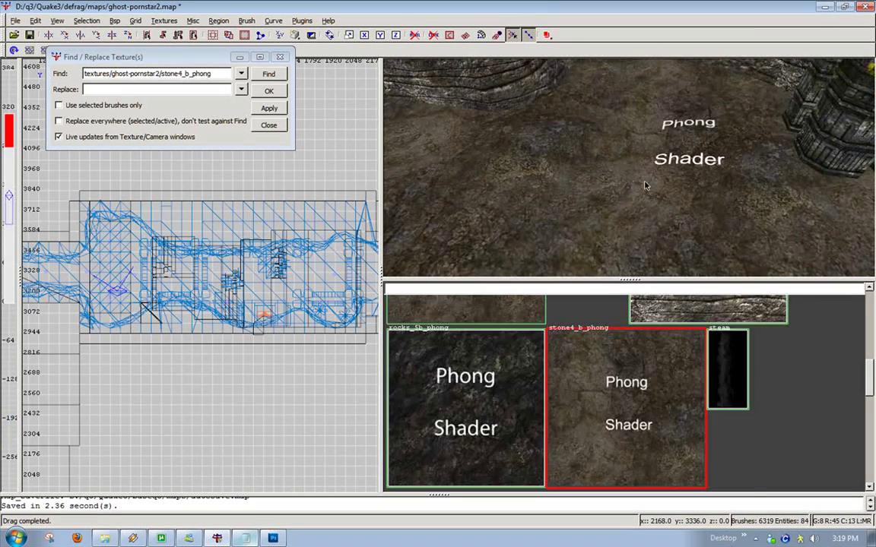
pyautogui.middleClick(563, 197)
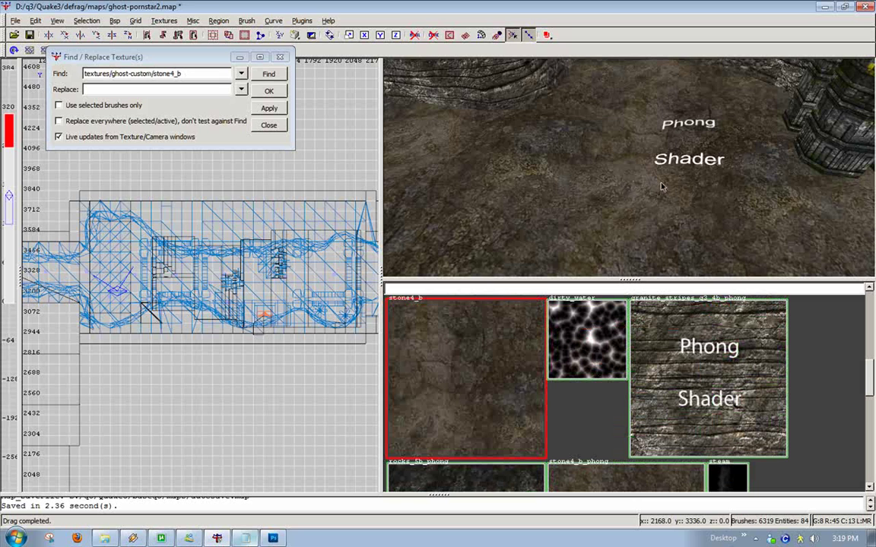
# Select the flat floor brush at the tunnel entrance and close the Find / Replace Texture(s) dialog
pyautogui.moveTo(669, 188)
pyautogui.keyDown('shift'); pyautogui.mouseDown()
pyautogui.moveTo(671, 130)
pyautogui.moveTo(698, 137)
pyautogui.moveTo(678, 254)
pyautogui.moveTo(406, 154)
pyautogui.moveTo(408, 113)
pyautogui.moveTo(453, 146)
pyautogui.mouseUp(); pyautogui.keyUp('shift')
pyautogui.click(280, 57)
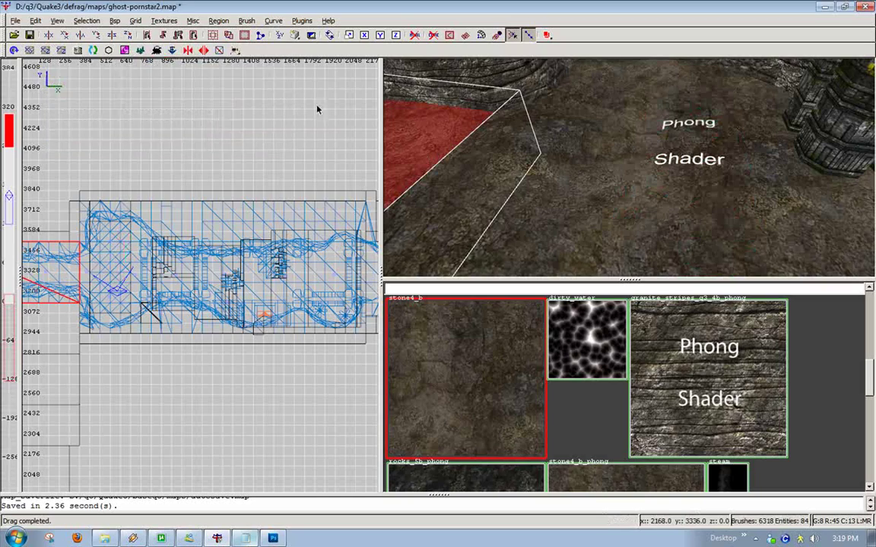
# Enlarge the camera view over the top view and the texture browser, and clear the brush selection
pyautogui.moveTo(380, 243); pyautogui.dragTo(135, 244)
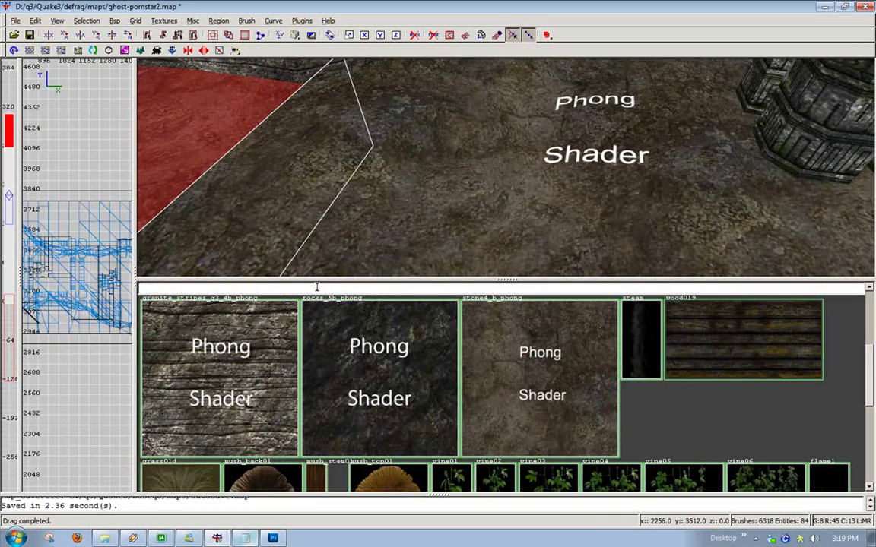
pyautogui.moveTo(319, 282); pyautogui.dragTo(323, 491)
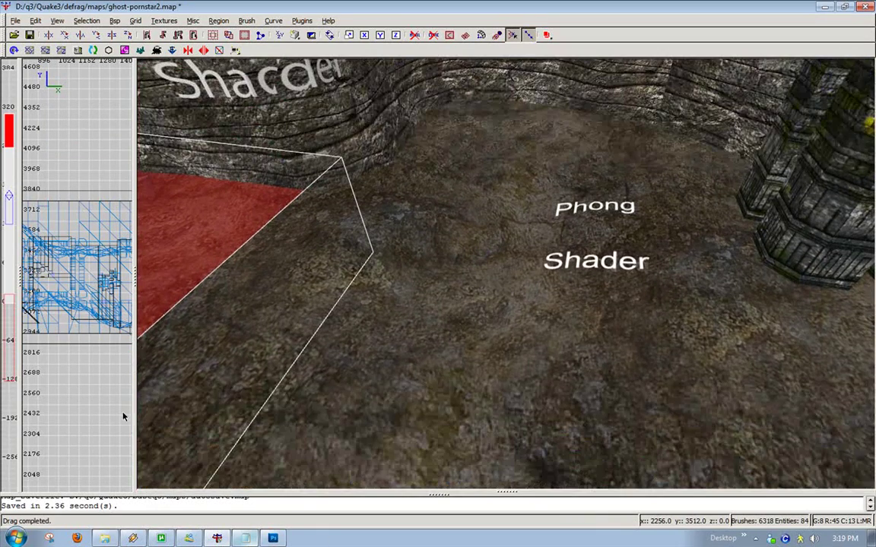
pyautogui.scroll(-3, 115, 365)
pyautogui.scroll(-4, 128, 407)
pyautogui.moveTo(129, 407)
pyautogui.mouseDown(button='right')
pyautogui.moveTo(182, 407)
pyautogui.moveTo(146, 408)
pyautogui.mouseUp(button='right')
pyautogui.scroll(6, 128, 408)
pyautogui.press('Escape')
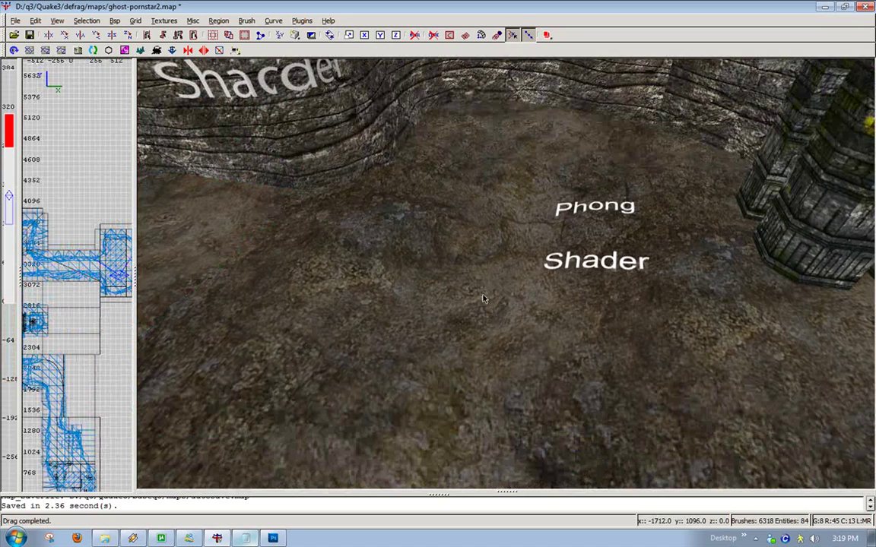
# Select the triangulated stone4_b_phong terrain sections on the room's floor, inspect them from several sides, and clear the selection
pyautogui.moveTo(523, 323)
pyautogui.keyDown('shift'); pyautogui.mouseDown()
pyautogui.moveTo(602, 310)
pyautogui.moveTo(592, 243)
pyautogui.mouseUp(); pyautogui.keyUp('shift')
pyautogui.press('Escape')
pyautogui.keyDown('alt'); pyautogui.keyDown('shift'); pyautogui.click(561, 220); pyautogui.keyUp('shift'); pyautogui.keyUp('alt')
pyautogui.rightClick(561, 220)
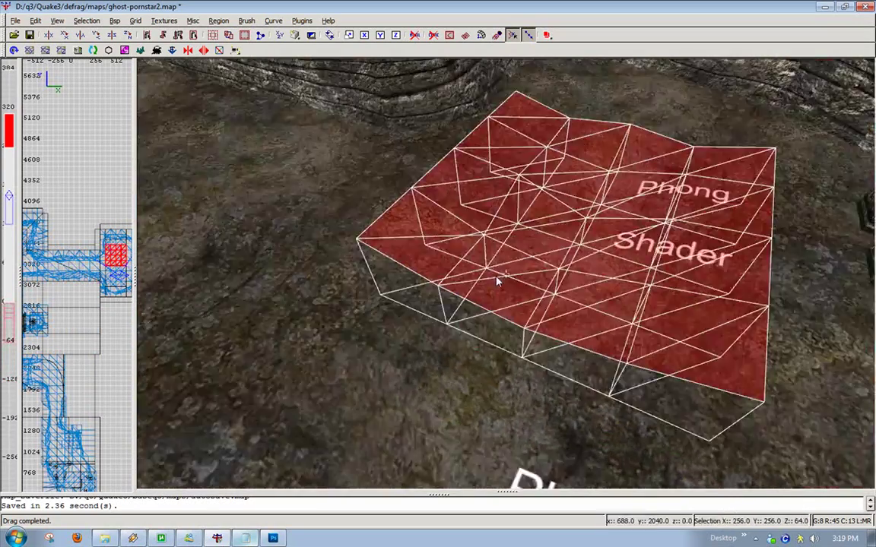
pyautogui.keyDown('alt'); pyautogui.keyDown('shift'); pyautogui.click(503, 274); pyautogui.keyUp('shift'); pyautogui.keyUp('alt')
pyautogui.rightClick(571, 275)
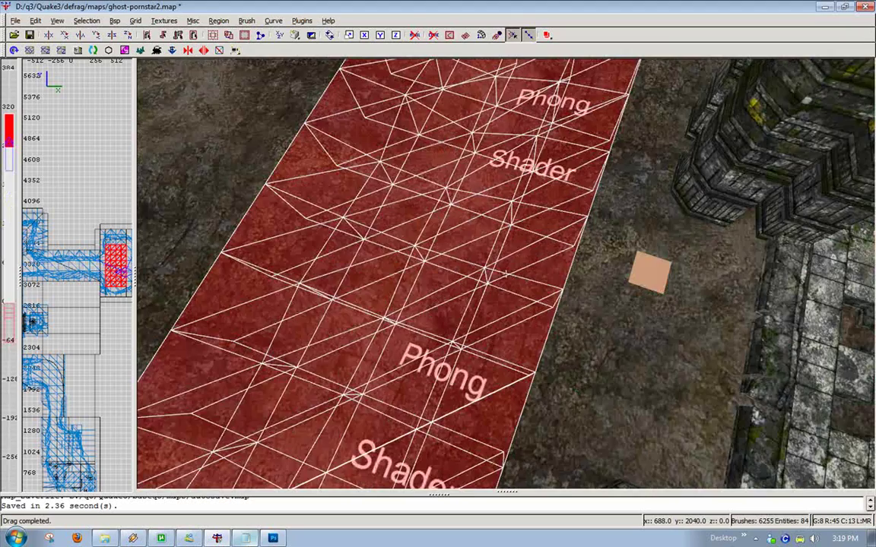
pyautogui.press('Right')
pyautogui.rightClick(507, 277)
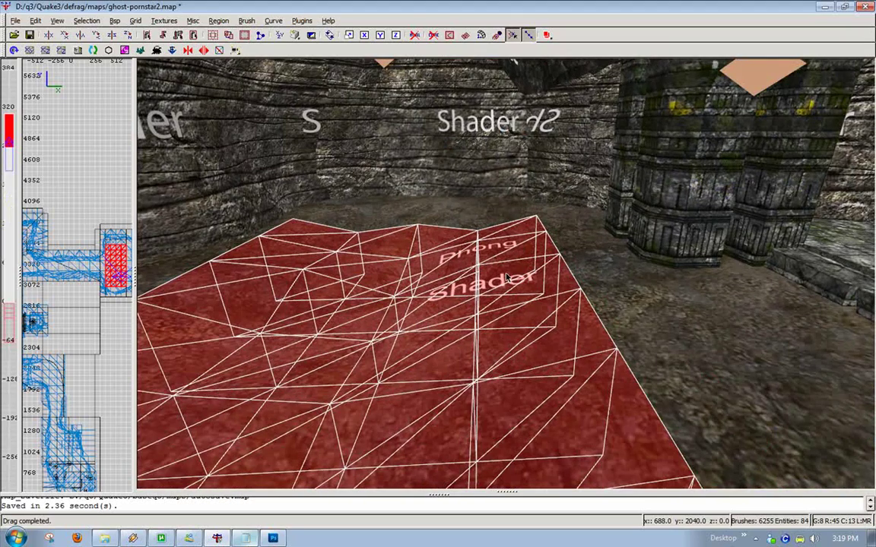
pyautogui.rightClick(567, 296)
pyautogui.rightClick(506, 275)
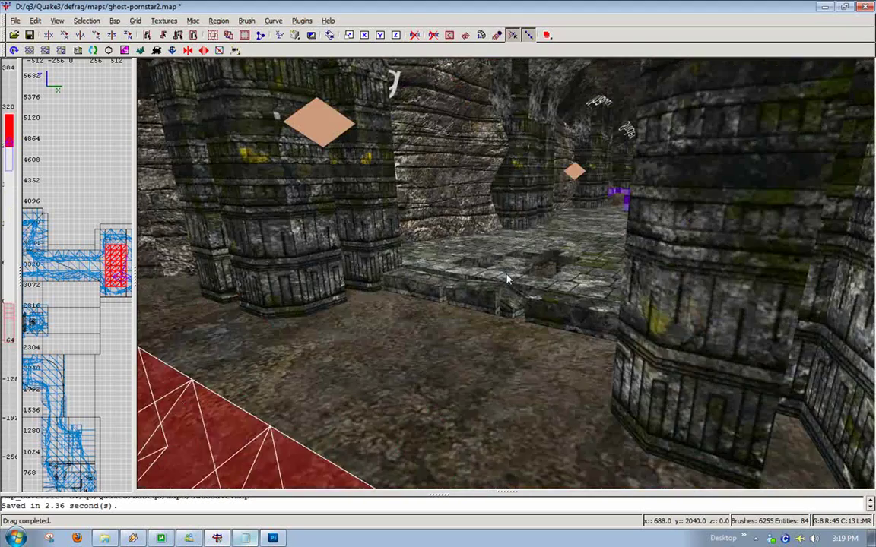
pyautogui.press('Escape')
# Select the flat floor brushes bordering the terrain, inspect where they meet the phong floor, and clear the selection
pyautogui.rightClick(496, 349)
pyautogui.rightClick(506, 275)
pyautogui.keyDown('shift'); pyautogui.click(506, 263); pyautogui.keyUp('shift')
pyautogui.rightClick(508, 267)
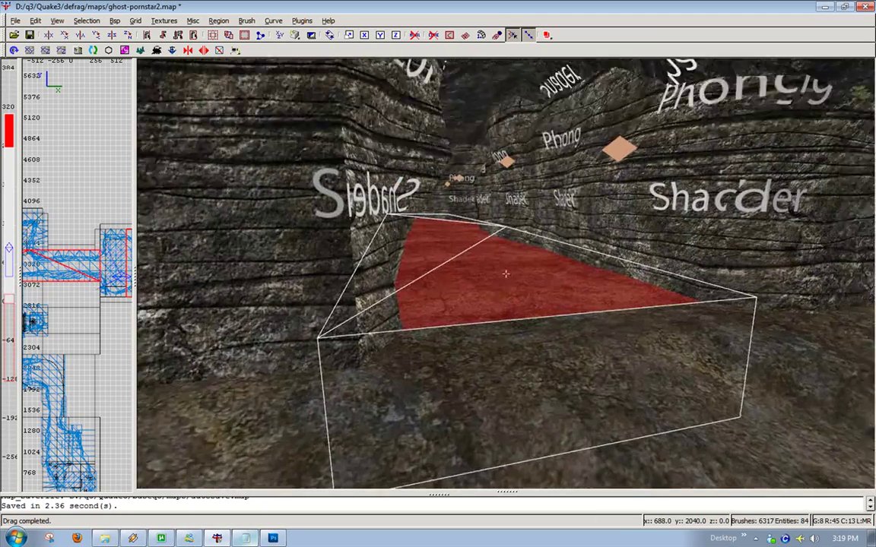
pyautogui.rightClick(524, 268)
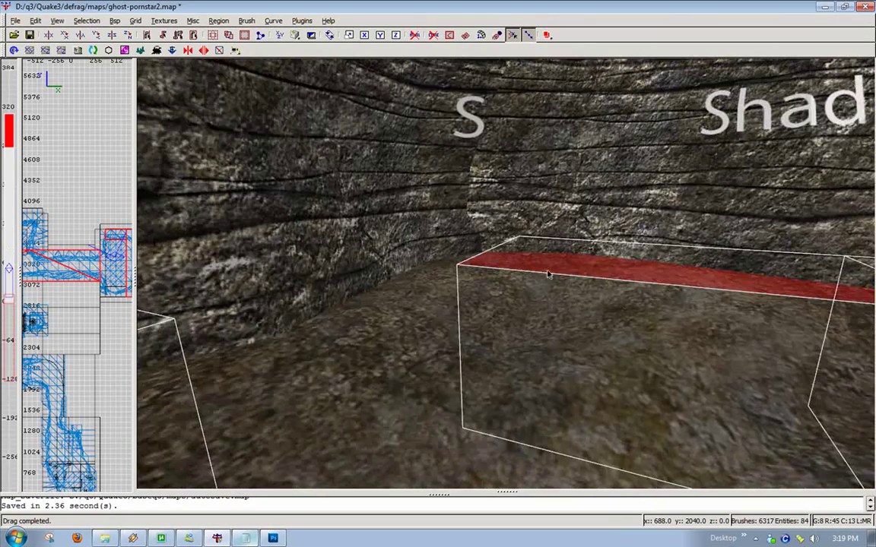
pyautogui.rightClick(549, 273)
pyautogui.rightClick(505, 275)
pyautogui.keyDown('shift'); pyautogui.click(508, 288); pyautogui.keyUp('shift')
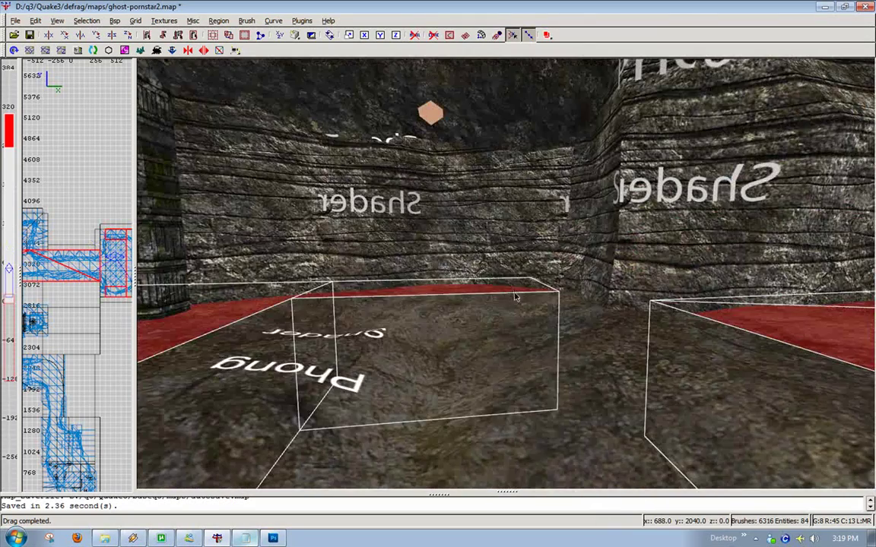
pyautogui.rightClick(514, 294)
pyautogui.press('Up')
pyautogui.press('Down')
pyautogui.rightClick(505, 274)
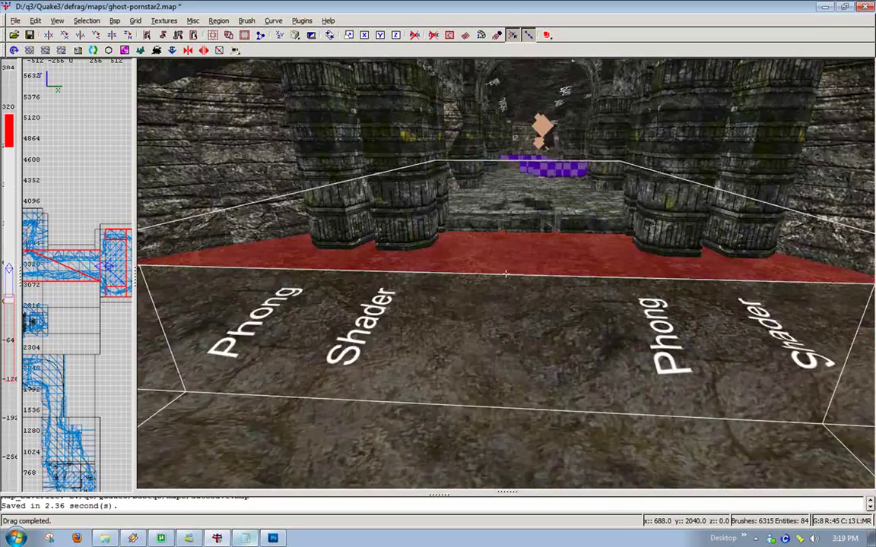
pyautogui.rightClick(416, 347)
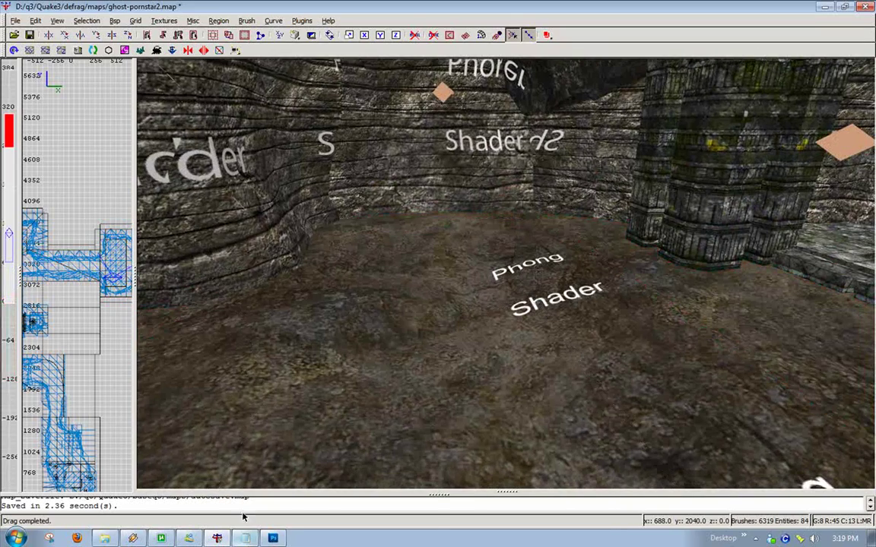
# Highlight the q3map_shadeangle and qer_editorimage lines of stone4_b_phong in the Notepad shader file, and compare them with the floor in the map editor
pyautogui.click(243, 538)
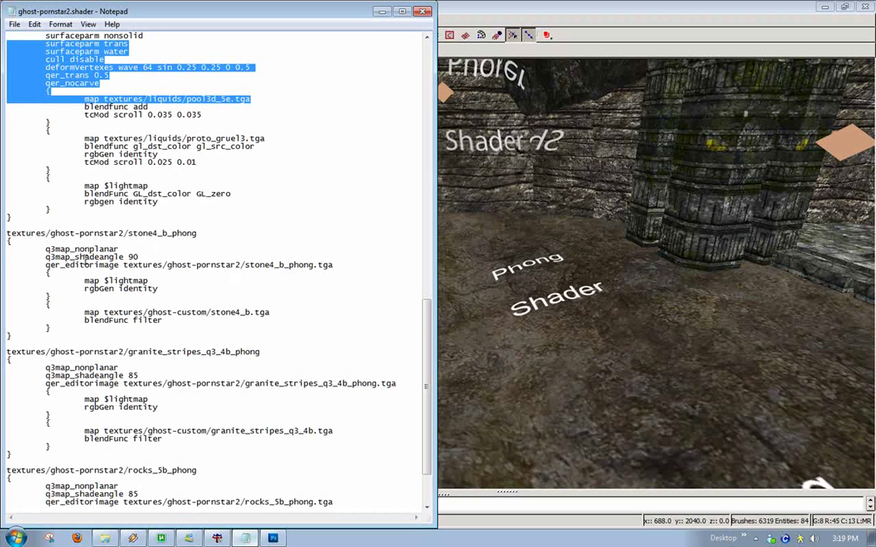
pyautogui.moveTo(84, 258); pyautogui.dragTo(276, 272)
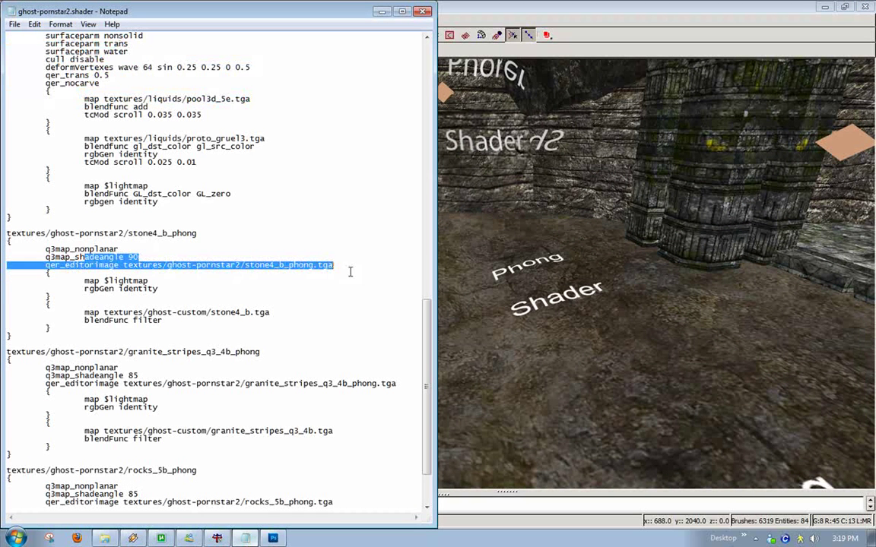
pyautogui.click(303, 317)
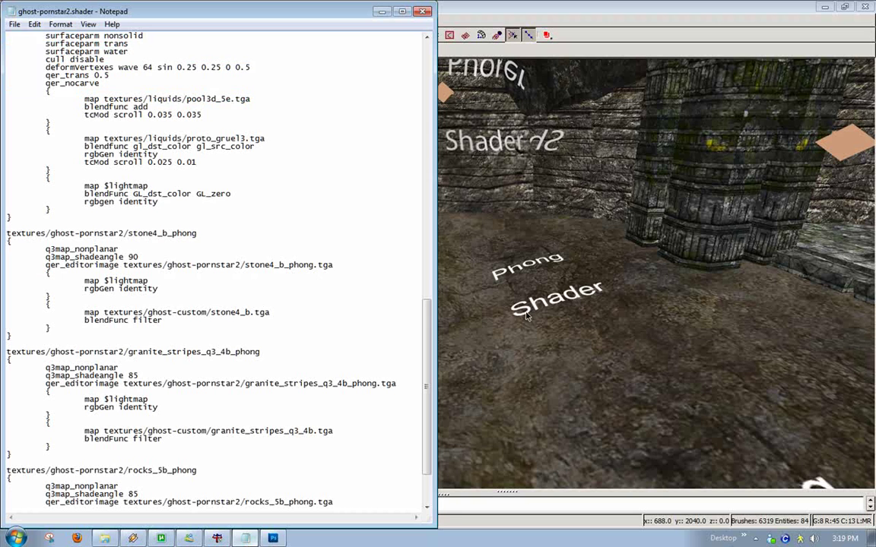
pyautogui.click(564, 304)
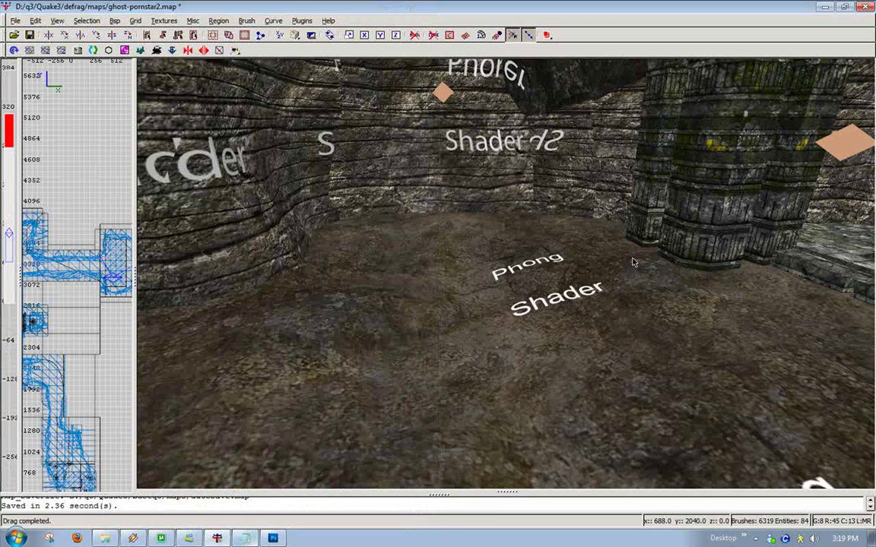
pyautogui.rightClick(564, 346)
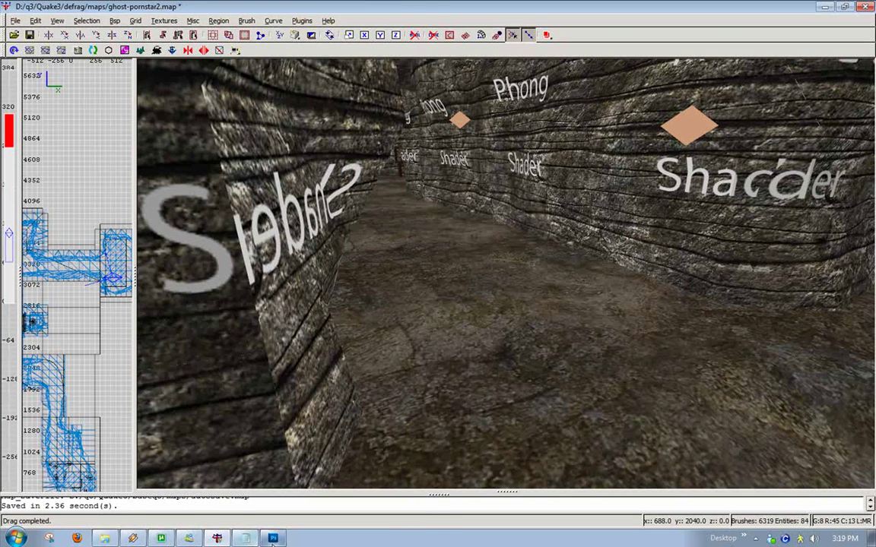
# Return to the shader file and highlight the ghost-custom/stone4_b.tga map and blendFunc filter lines of the stone4_b_phong shader
pyautogui.click(245, 538)
pyautogui.click(272, 312)
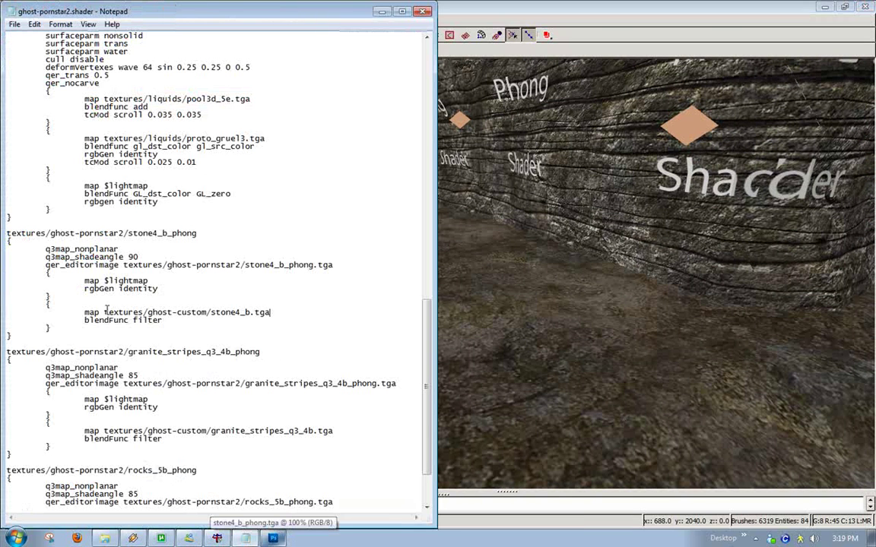
pyautogui.moveTo(94, 314); pyautogui.dragTo(229, 337)
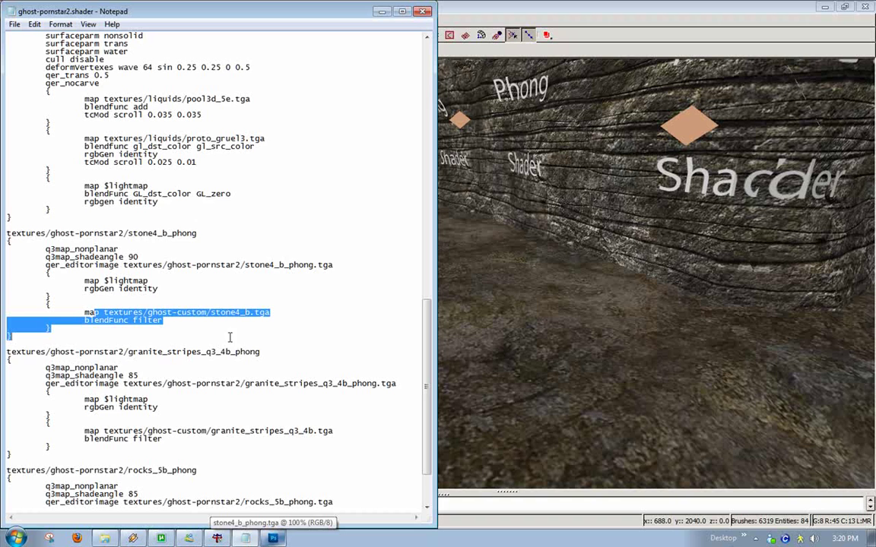
pyautogui.scroll(-2, 179, 364)
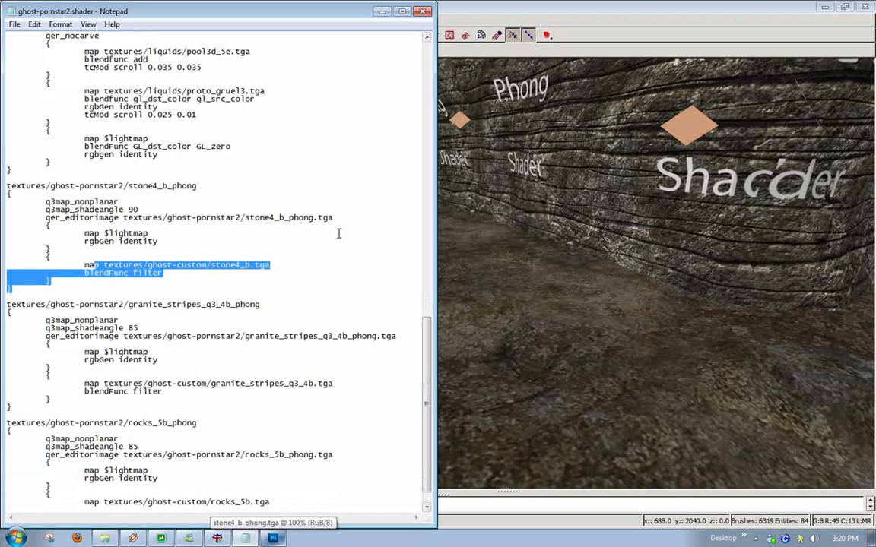
pyautogui.click(112, 254)
pyautogui.moveTo(114, 263); pyautogui.dragTo(318, 279)
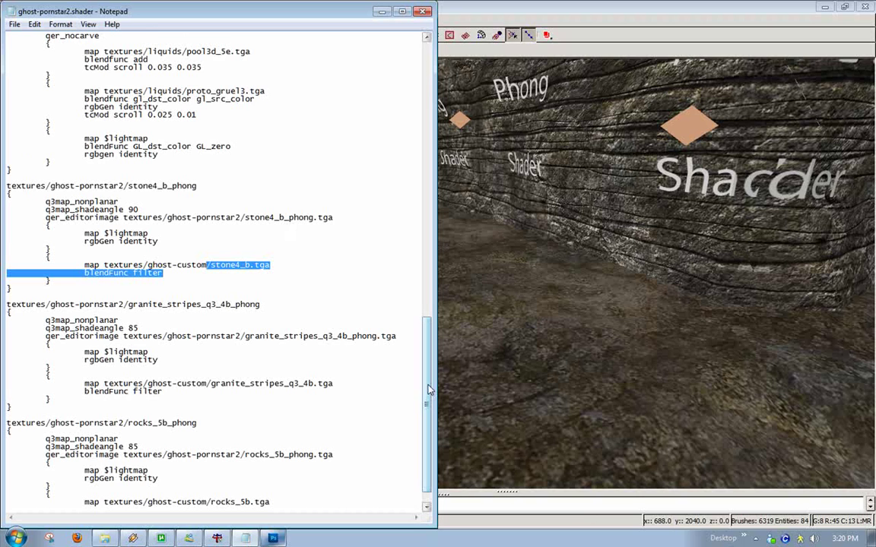
# Close the shader file and resize the map editor's panes to bring back the top view and the texture browser
pyautogui.scroll(-1, 390, 352)
pyautogui.click(424, 15)
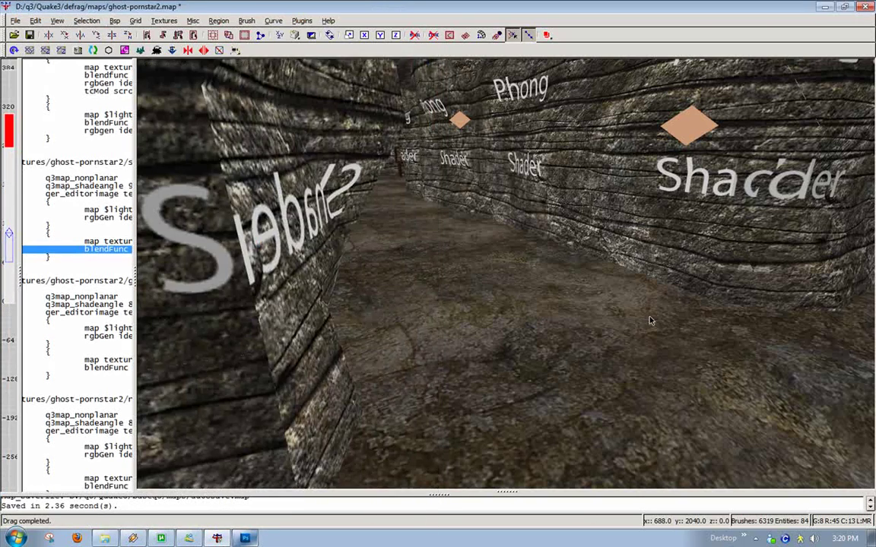
pyautogui.rightClick(456, 266)
pyautogui.rightClick(457, 266)
pyautogui.moveTo(448, 493); pyautogui.dragTo(262, 299)
pyautogui.rightClick(327, 255)
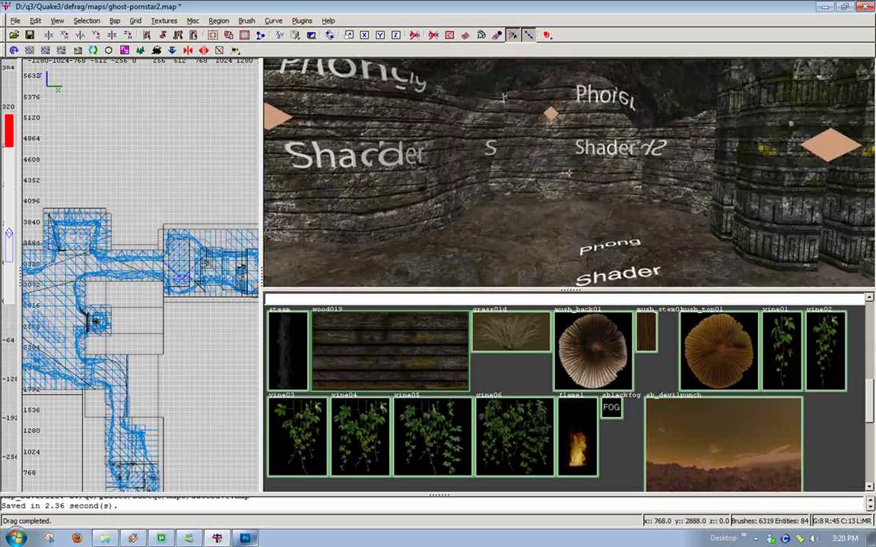
pyautogui.rightClick(459, 248)
pyautogui.moveTo(439, 294); pyautogui.dragTo(439, 252)
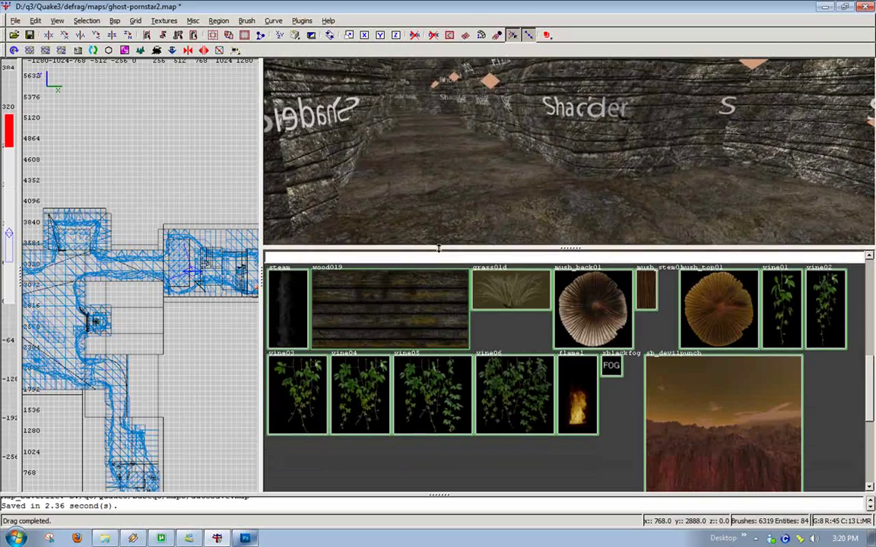
pyautogui.moveTo(263, 266); pyautogui.dragTo(340, 263)
pyautogui.rightClick(395, 217)
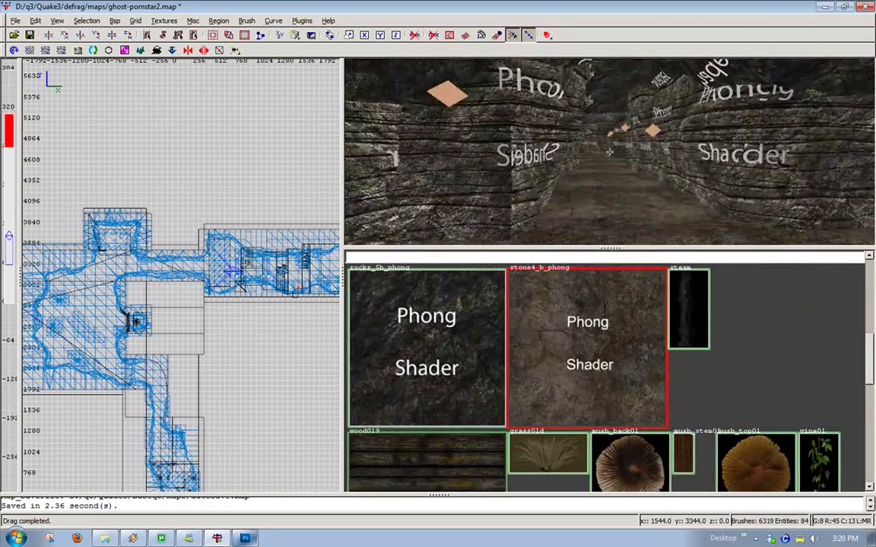
# Load the ghost-pornstar2 texture set and browse to its rocks_5b_phong and stone4_b_phong shaders
pyautogui.rightClick(610, 155)
pyautogui.click(163, 20)
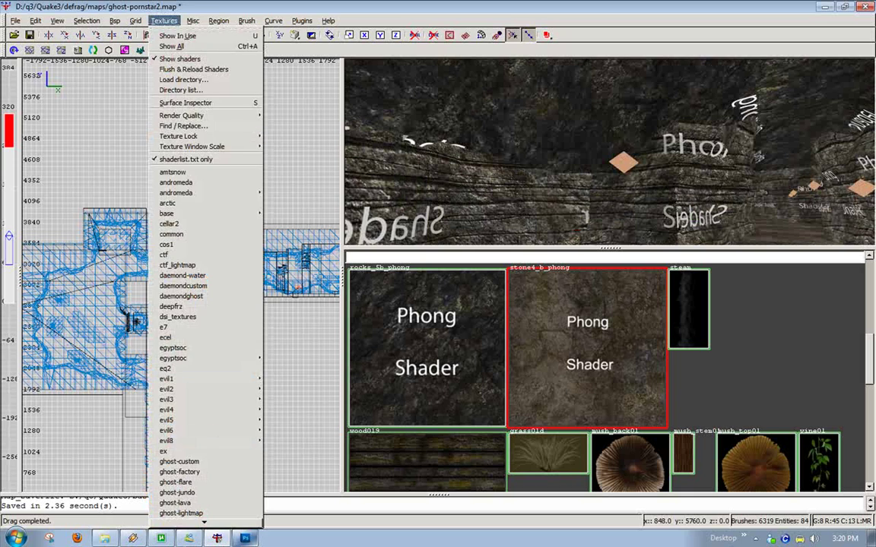
pyautogui.moveTo(188, 523)
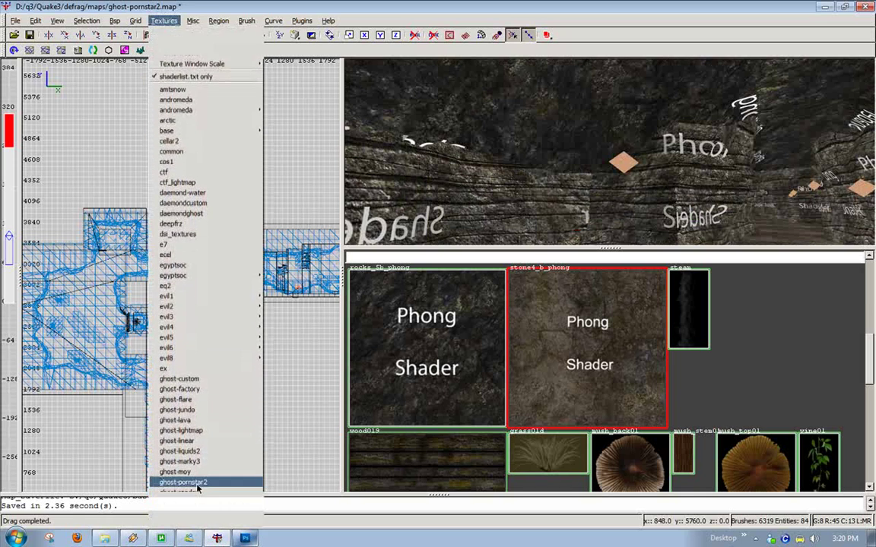
pyautogui.click(187, 480)
pyautogui.scroll(-1, 755, 431)
pyautogui.scroll(-10, 755, 431)
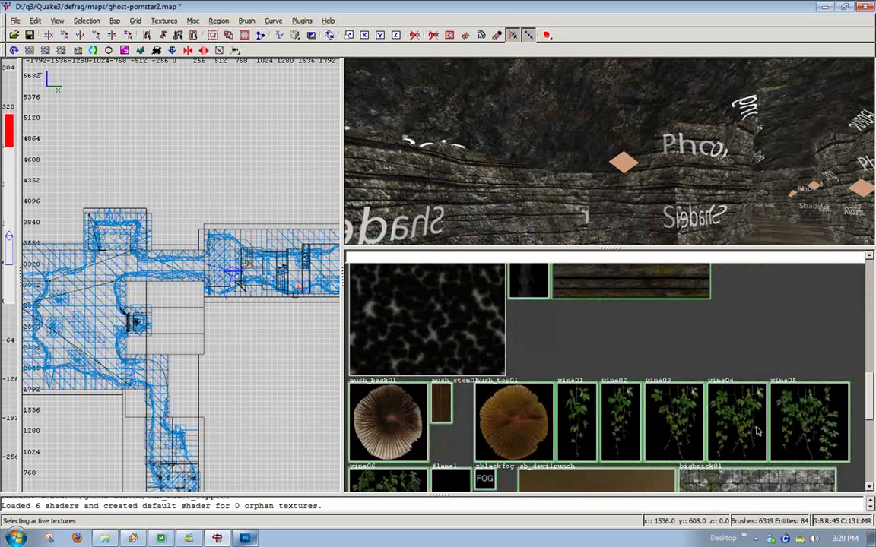
pyautogui.scroll(5, 752, 456)
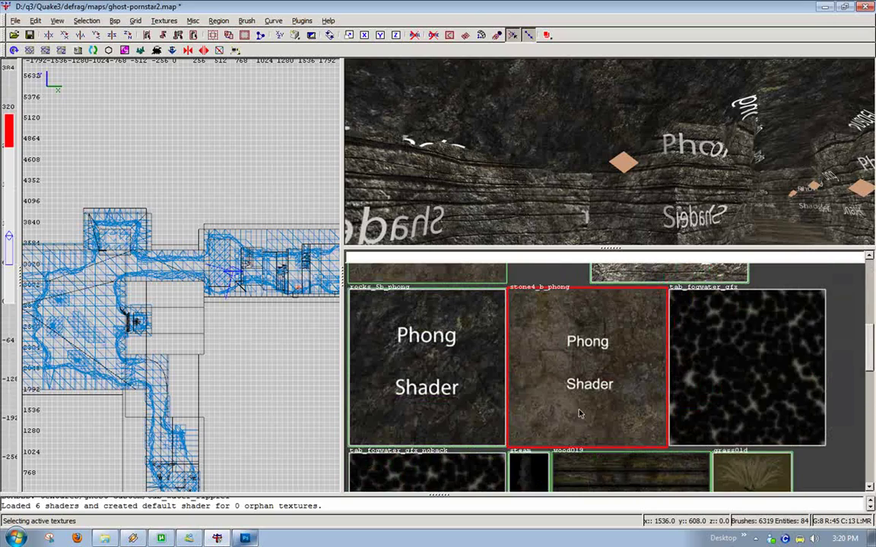
# Place the camera in the corridor at the map's east end and enlarge the 3D view to examine its caulk ceiling
pyautogui.moveTo(609, 152); pyautogui.dragTo(400, 236, button='right')
pyautogui.scroll(-4, 243, 293)
pyautogui.moveTo(244, 292); pyautogui.dragTo(23, 275, button='right')
pyautogui.scroll(2, 245, 313)
pyautogui.keyDown('ctrl'); pyautogui.middleClick(244, 312); pyautogui.keyUp('ctrl')
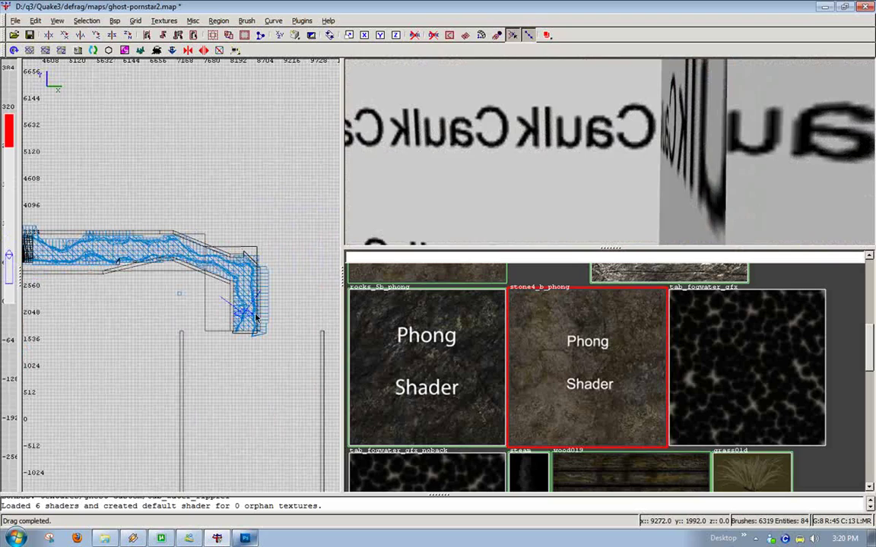
pyautogui.rightClick(526, 209)
pyautogui.press('Up')
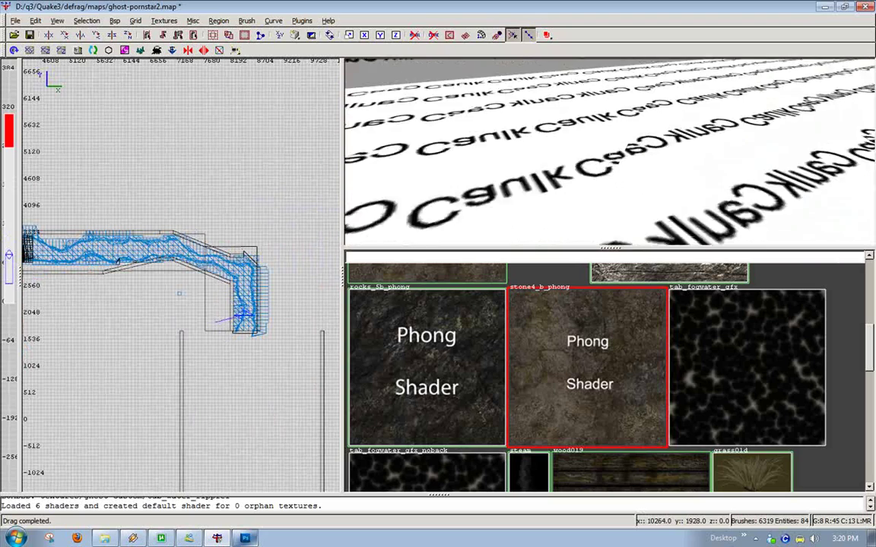
pyautogui.rightClick(526, 209)
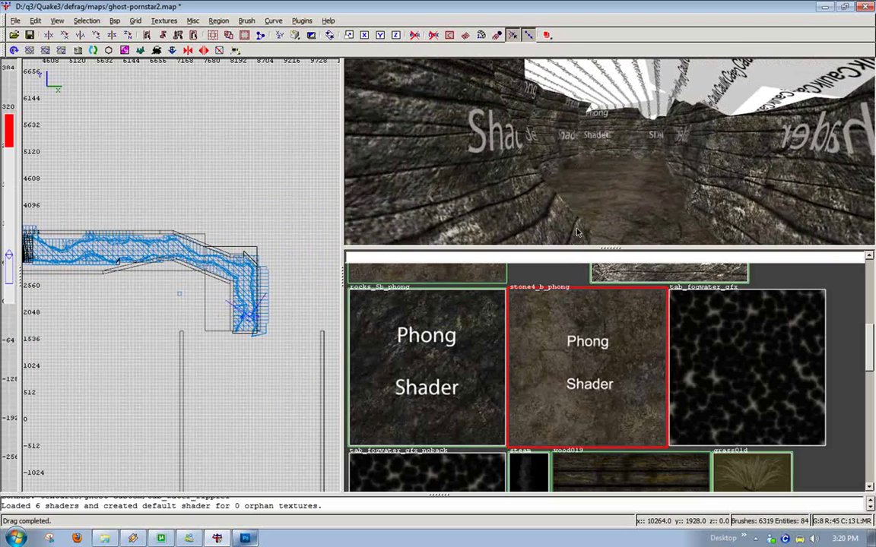
pyautogui.moveTo(582, 248); pyautogui.dragTo(584, 324)
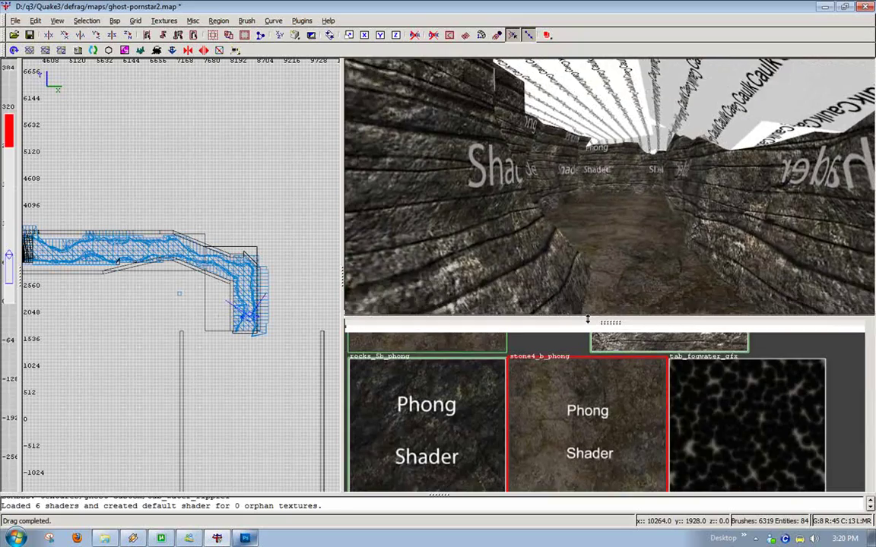
pyautogui.press('Up')
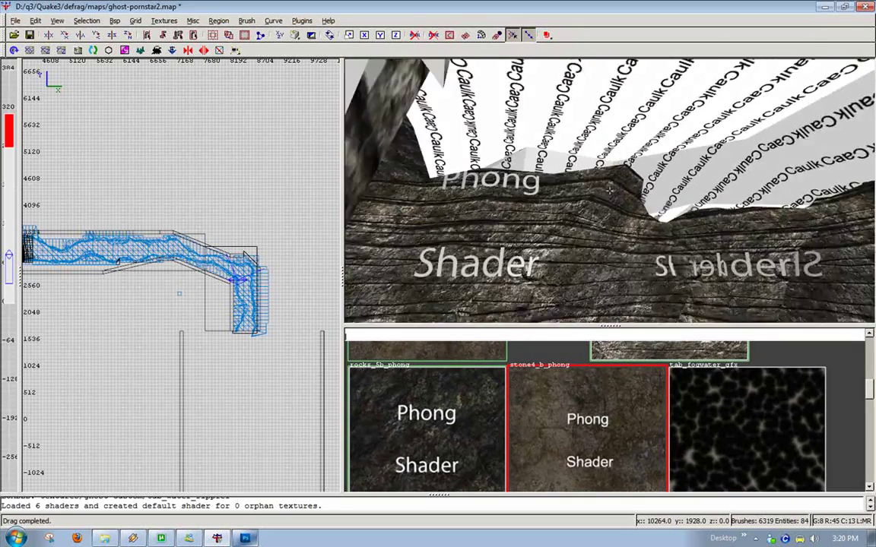
pyautogui.moveTo(610, 190); pyautogui.dragTo(609, 196, button='right')
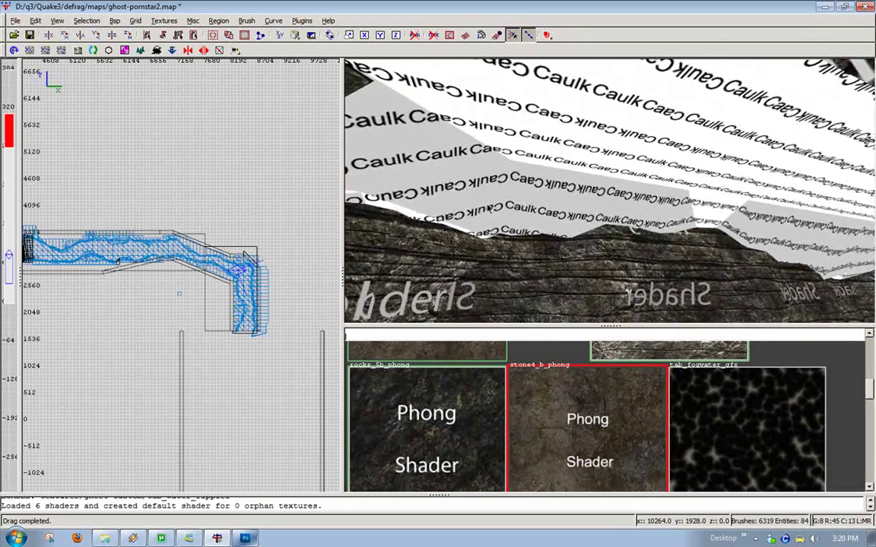
# Select a run of caulk terrain faces above the rock wall and apply the rocks_5b_phong shader to them
pyautogui.moveTo(436, 175)
pyautogui.keyDown('shift'); pyautogui.mouseDown()
pyautogui.moveTo(585, 184)
pyautogui.moveTo(683, 205)
pyautogui.mouseUp(); pyautogui.keyUp('shift')
pyautogui.rightClick(675, 231)
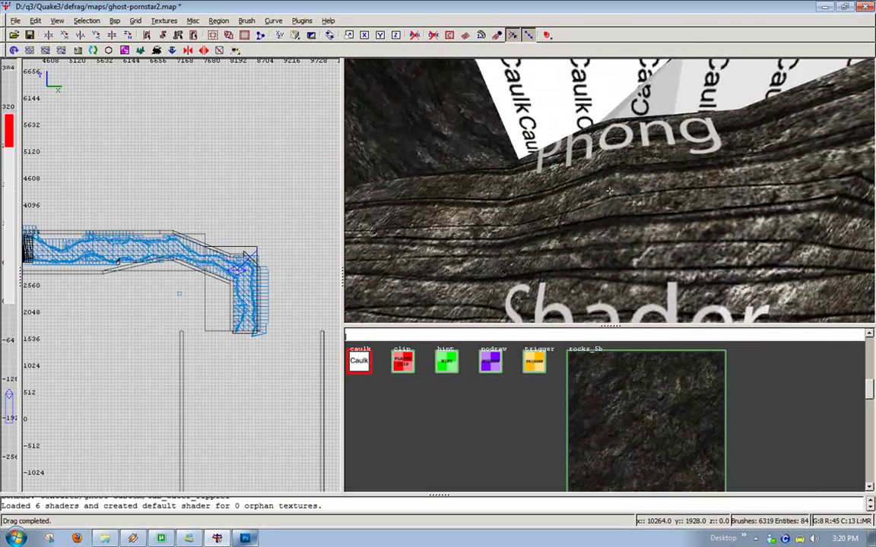
pyautogui.rightClick(610, 194)
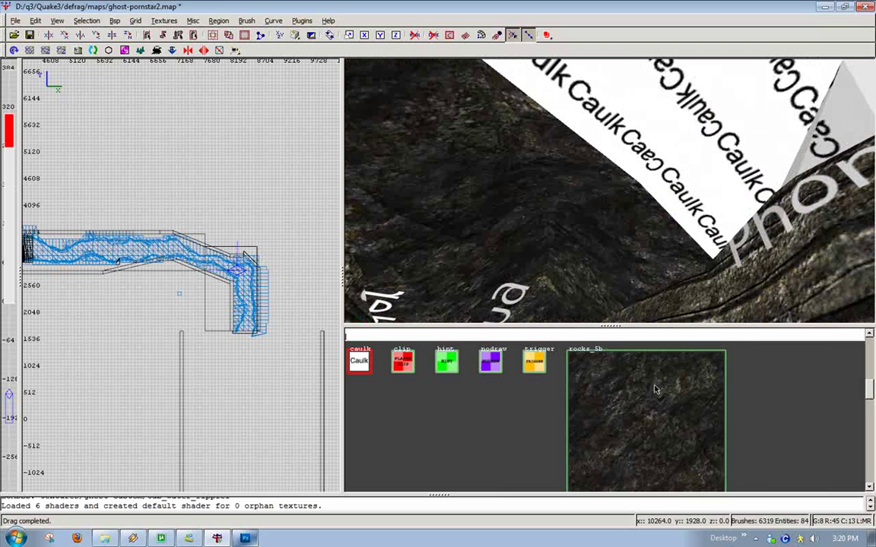
pyautogui.scroll(-5, 597, 361)
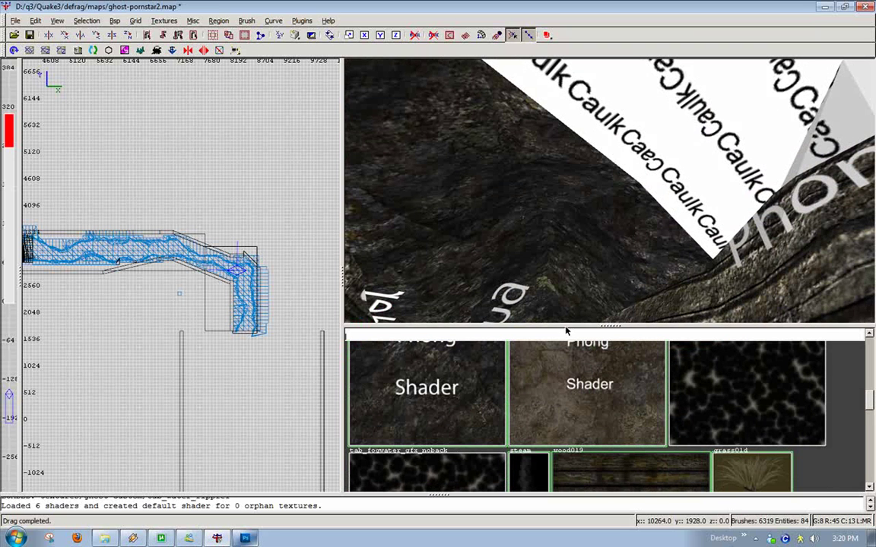
pyautogui.moveTo(565, 327); pyautogui.dragTo(512, 292)
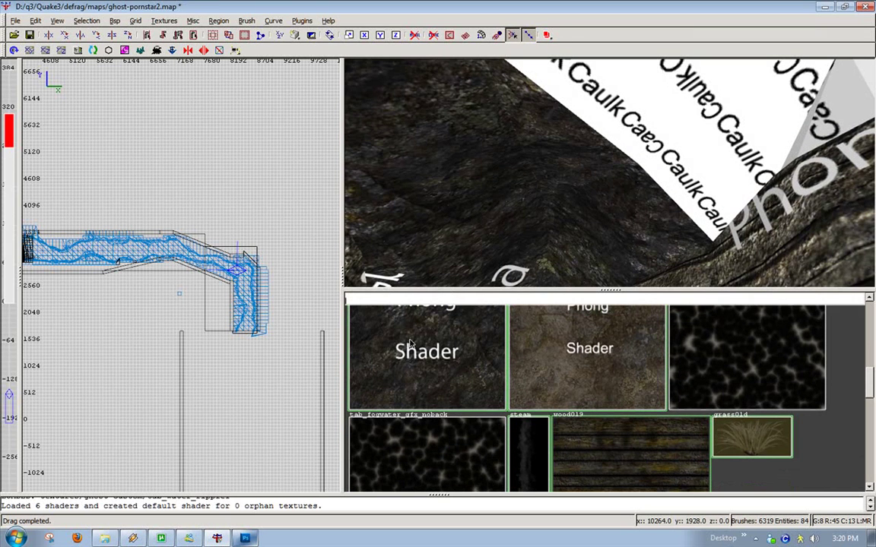
pyautogui.scroll(3, 699, 422)
pyautogui.scroll(-2, 455, 403)
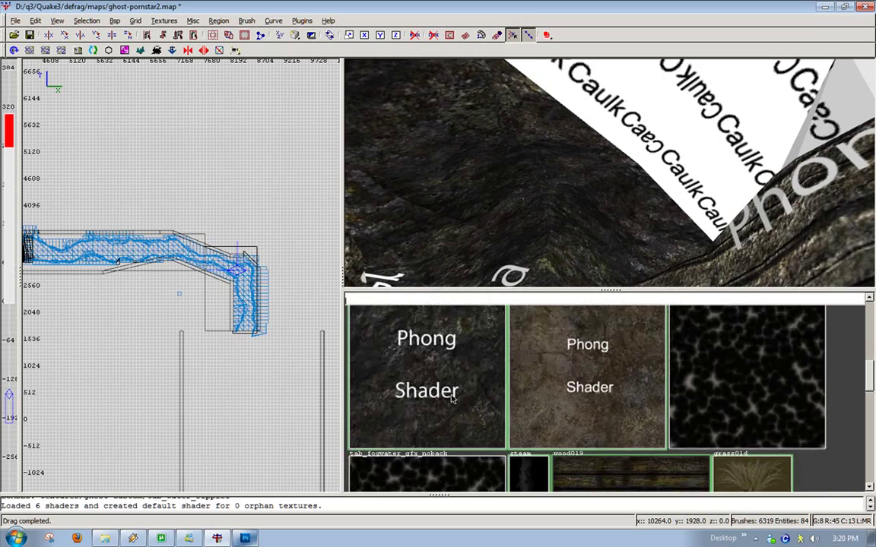
pyautogui.click(444, 378)
# Inspect the newly textured ceiling faces beside the phong walls and compare them with the rocks_5b_phong editor image
pyautogui.rightClick(591, 184)
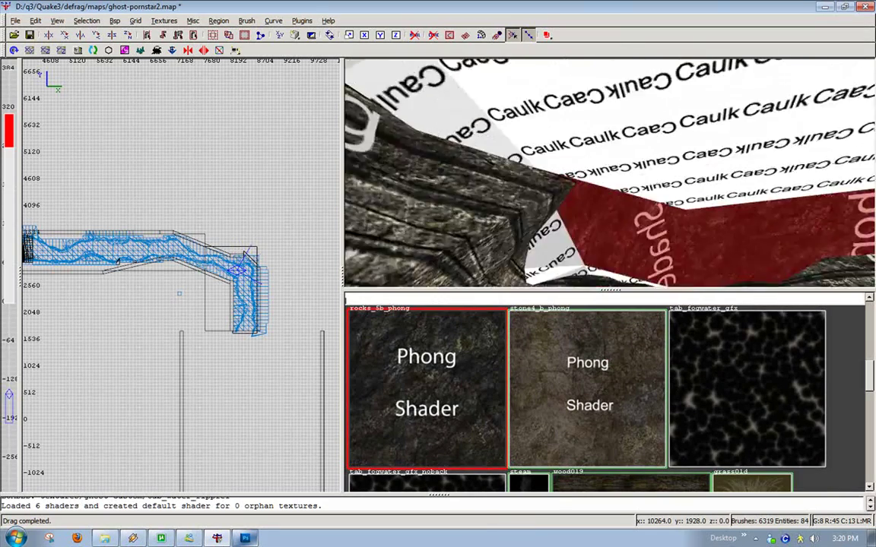
pyautogui.rightClick(609, 172)
pyautogui.rightClick(633, 181)
pyautogui.rightClick(609, 172)
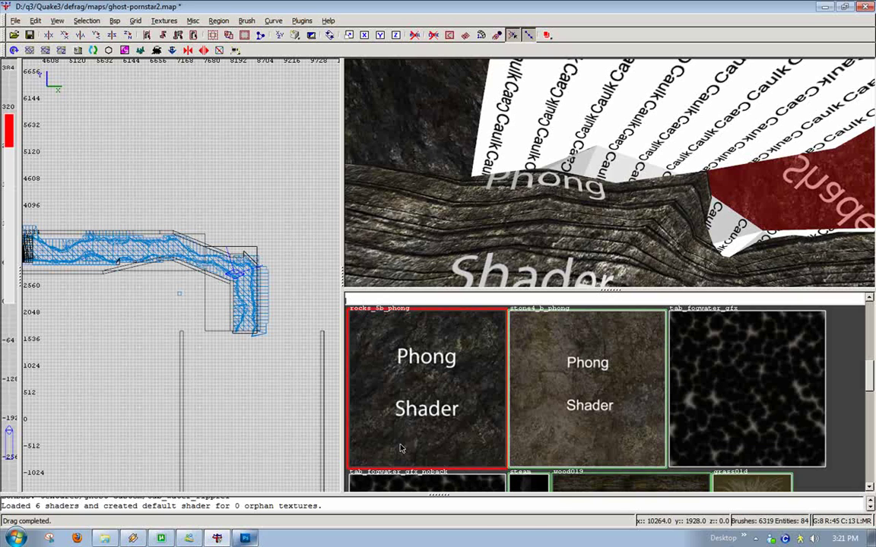
pyautogui.click(435, 399)
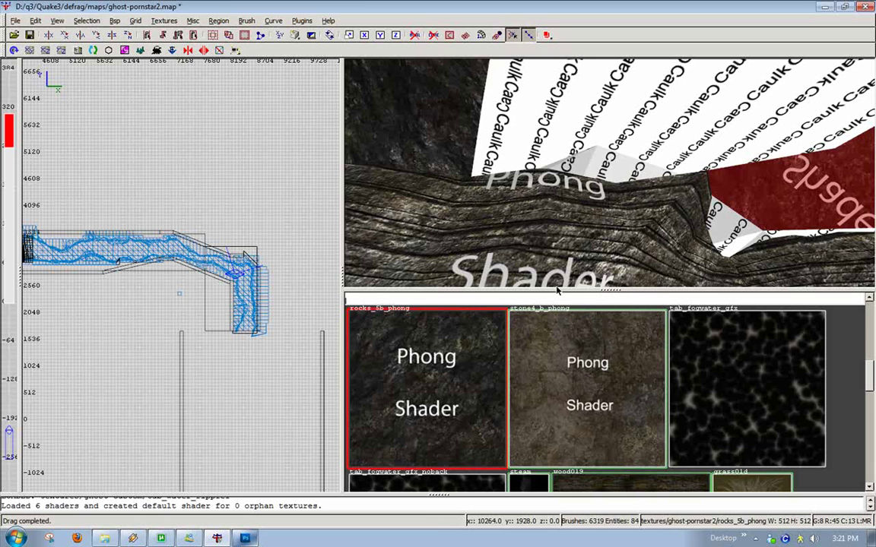
pyautogui.rightClick(455, 130)
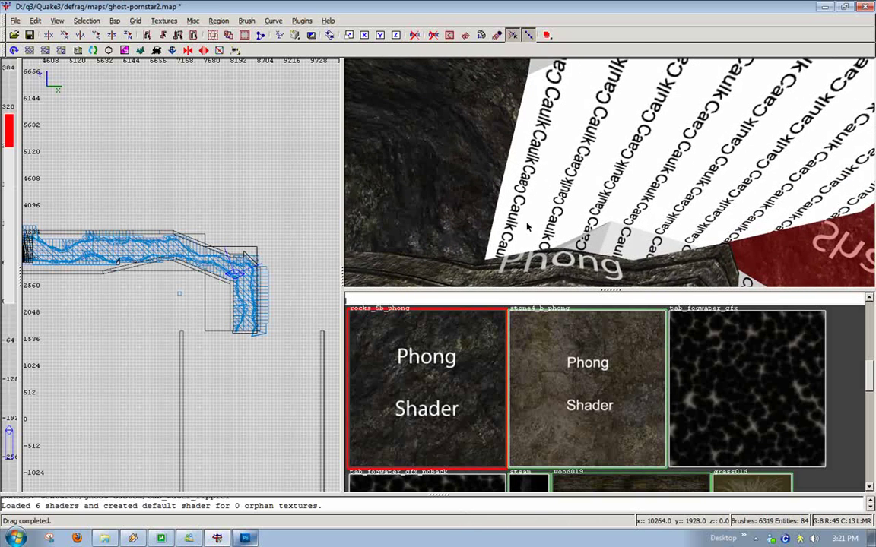
# Clear the face selection, select the caulk strip above the neighbouring wall, and texture it with rocks_5b_phong
pyautogui.moveTo(485, 243)
pyautogui.mouseDown(button='right')
pyautogui.moveTo(608, 174)
pyautogui.moveTo(613, 185)
pyautogui.mouseUp(button='right')
pyautogui.press('Escape')
pyautogui.keyDown('ctrl'); pyautogui.keyDown('shift'); pyautogui.click(558, 162); pyautogui.keyUp('shift'); pyautogui.keyUp('ctrl')
pyautogui.keyDown('ctrl'); pyautogui.keyDown('shift'); pyautogui.click(611, 204); pyautogui.keyUp('shift'); pyautogui.keyUp('ctrl')
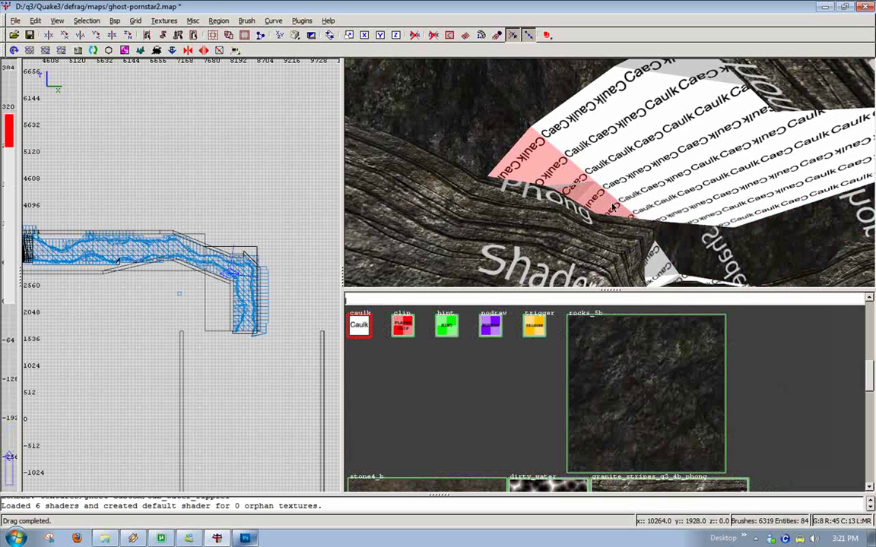
pyautogui.hotkey('ctrl', 'v')
pyautogui.press('Escape')
# Select the caulk ceiling faces bordering the new strip and copy the phong rock texture onto them
pyautogui.keyDown('ctrl'); pyautogui.keyDown('shift'); pyautogui.click(604, 173); pyautogui.keyUp('shift'); pyautogui.keyUp('ctrl')
pyautogui.keyDown('ctrl'); pyautogui.keyDown('shift'); pyautogui.click(608, 179); pyautogui.keyUp('shift'); pyautogui.keyUp('ctrl')
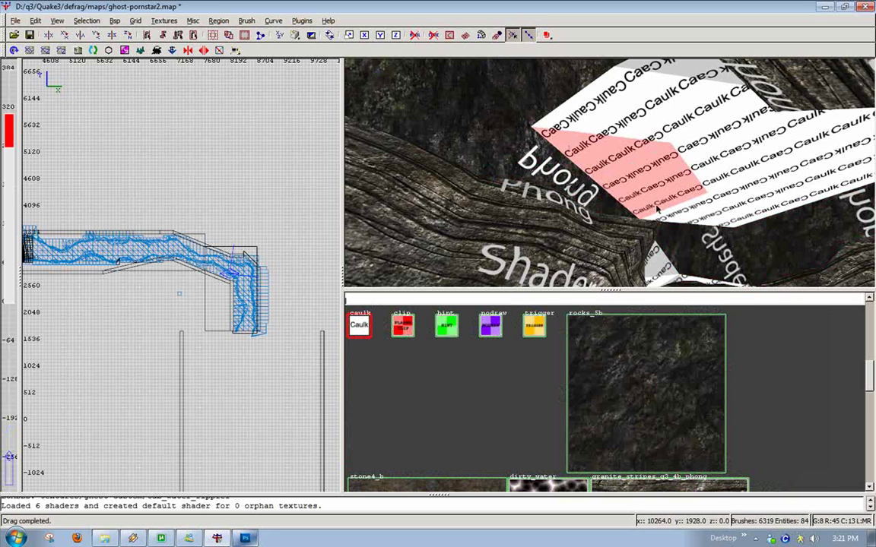
pyautogui.keyDown('ctrl'); pyautogui.keyDown('shift'); pyautogui.click(685, 220); pyautogui.keyUp('shift'); pyautogui.keyUp('ctrl')
pyautogui.keyDown('ctrl'); pyautogui.keyDown('shift'); pyautogui.click(596, 146); pyautogui.keyUp('shift'); pyautogui.keyUp('ctrl')
pyautogui.keyDown('ctrl'); pyautogui.keyDown('shift'); pyautogui.click(595, 144); pyautogui.keyUp('shift'); pyautogui.keyUp('ctrl')
pyautogui.middleClick(530, 97)
pyautogui.moveTo(575, 152); pyautogui.dragTo(608, 173, button='right')
# Texture two more groups of caulk faces along the corridor's ceiling by copying the adjacent phong rock texture
pyautogui.press('Escape')
pyautogui.keyDown('ctrl'); pyautogui.keyDown('shift'); pyautogui.click(585, 191); pyautogui.keyUp('shift'); pyautogui.keyUp('ctrl')
pyautogui.keyDown('ctrl'); pyautogui.keyDown('shift'); pyautogui.click(587, 210); pyautogui.keyUp('shift'); pyautogui.keyUp('ctrl')
pyautogui.keyDown('ctrl'); pyautogui.keyDown('shift'); pyautogui.click(602, 209); pyautogui.keyUp('shift'); pyautogui.keyUp('ctrl')
pyautogui.middleClick(598, 193)
pyautogui.moveTo(609, 177)
pyautogui.keyDown('ctrl'); pyautogui.keyDown('shift'); pyautogui.mouseDown()
pyautogui.moveTo(586, 179)
pyautogui.moveTo(695, 228)
pyautogui.moveTo(831, 256)
pyautogui.mouseUp(); pyautogui.keyUp('shift'); pyautogui.keyUp('ctrl')
pyautogui.middleClick(443, 146)
# Continue into the corridor's southern leg and copy rocks_5b_phong onto the caulk faces above the wall
pyautogui.moveTo(449, 149); pyautogui.dragTo(609, 173, button='right')
pyautogui.keyDown('ctrl'); pyautogui.keyDown('shift'); pyautogui.moveTo(637, 214); pyautogui.dragTo(686, 228); pyautogui.keyUp('shift'); pyautogui.keyUp('ctrl')
pyautogui.middleClick(667, 187)
pyautogui.moveTo(666, 188); pyautogui.dragTo(610, 174, button='right')
pyautogui.keyDown('ctrl'); pyautogui.keyDown('shift'); pyautogui.click(584, 158); pyautogui.keyUp('shift'); pyautogui.keyUp('ctrl')
pyautogui.keyDown('ctrl'); pyautogui.keyDown('shift'); pyautogui.moveTo(608, 122); pyautogui.dragTo(584, 158); pyautogui.keyUp('shift'); pyautogui.keyUp('ctrl')
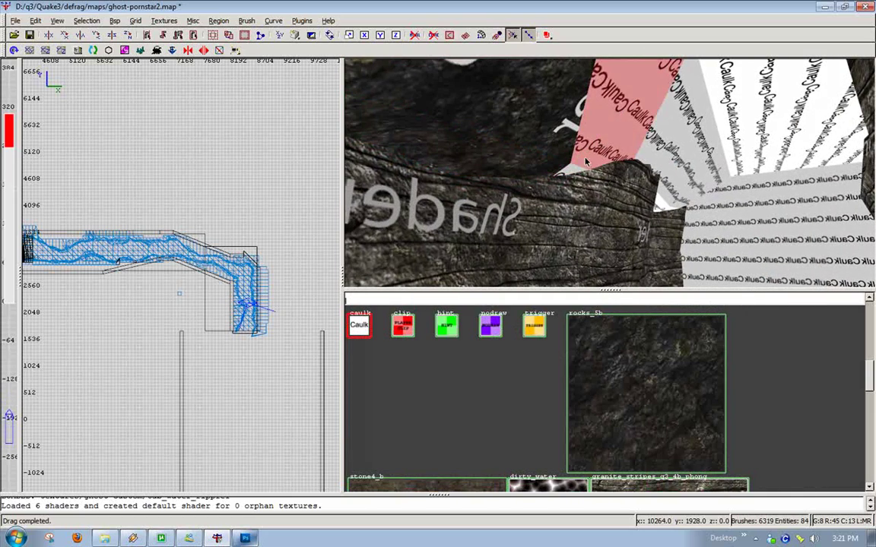
pyautogui.middleClick(533, 146)
pyautogui.moveTo(533, 146); pyautogui.dragTo(610, 174, button='right')
pyautogui.rightClick(610, 173)
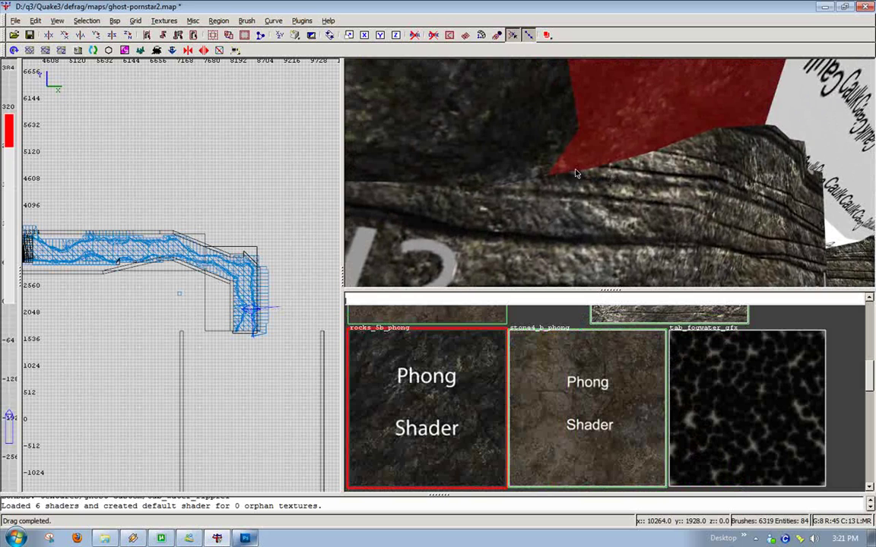
# Select the row of caulk faces near the corridor's south end and copy the phong rock texture onto them
pyautogui.keyDown('shift'); pyautogui.click(570, 166); pyautogui.keyUp('shift')
pyautogui.rightClick(621, 208)
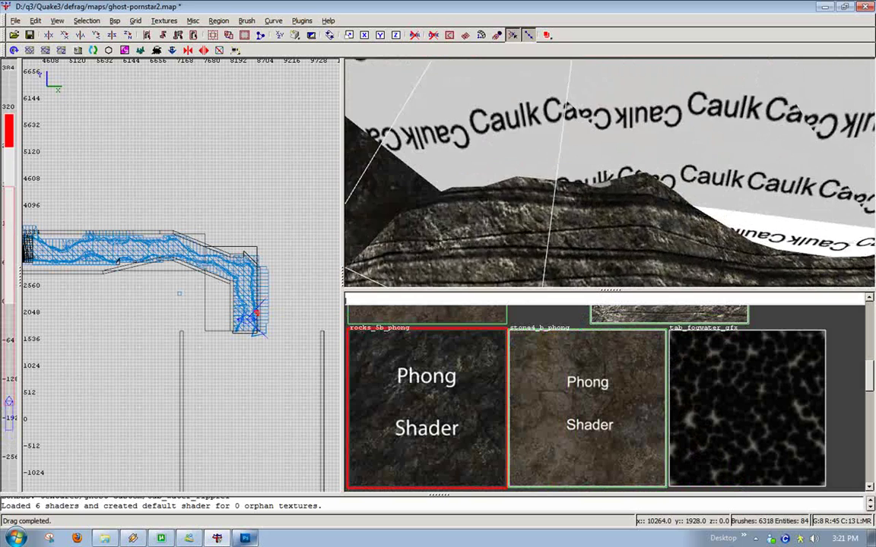
pyautogui.rightClick(610, 173)
pyautogui.moveTo(476, 153)
pyautogui.keyDown('ctrl'); pyautogui.keyDown('shift'); pyautogui.mouseDown()
pyautogui.moveTo(651, 140)
pyautogui.moveTo(717, 190)
pyautogui.moveTo(800, 220)
pyautogui.moveTo(827, 196)
pyautogui.mouseUp(); pyautogui.keyUp('shift'); pyautogui.keyUp('ctrl')
pyautogui.middleClick(397, 171)
pyautogui.rightClick(396, 172)
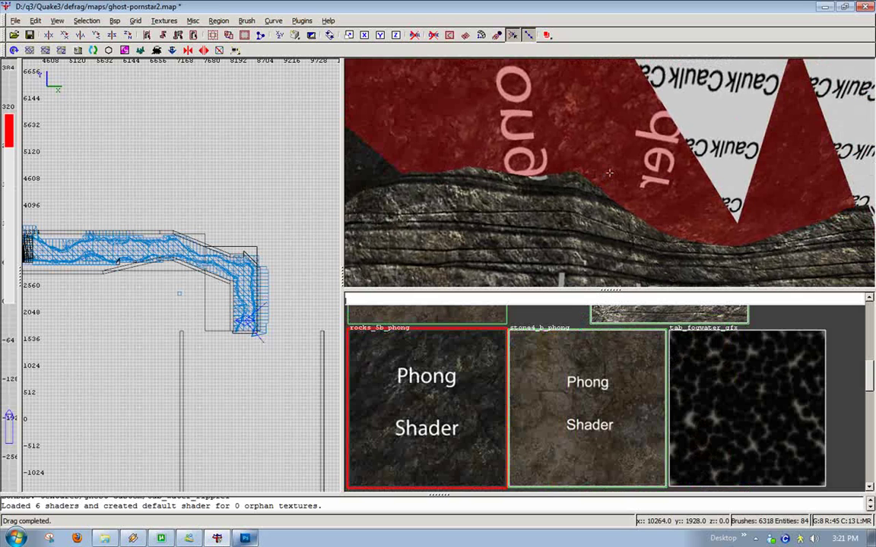
# Fill the remaining caulk gaps at the corridor's south end with the neighbouring phong rock texture
pyautogui.moveTo(608, 174); pyautogui.dragTo(609, 173, button='right')
pyautogui.keyDown('ctrl'); pyautogui.keyDown('shift'); pyautogui.click(605, 164); pyautogui.keyUp('shift'); pyautogui.keyUp('ctrl')
pyautogui.middleClick(553, 165)
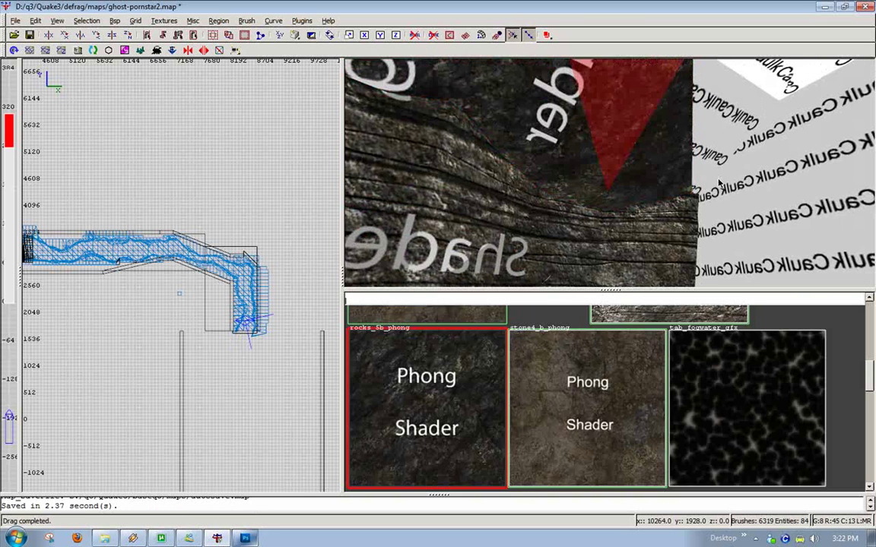
pyautogui.keyDown('ctrl'); pyautogui.keyDown('shift'); pyautogui.click(698, 152); pyautogui.keyUp('shift'); pyautogui.keyUp('ctrl')
pyautogui.middleClick(660, 180)
pyautogui.rightClick(660, 179)
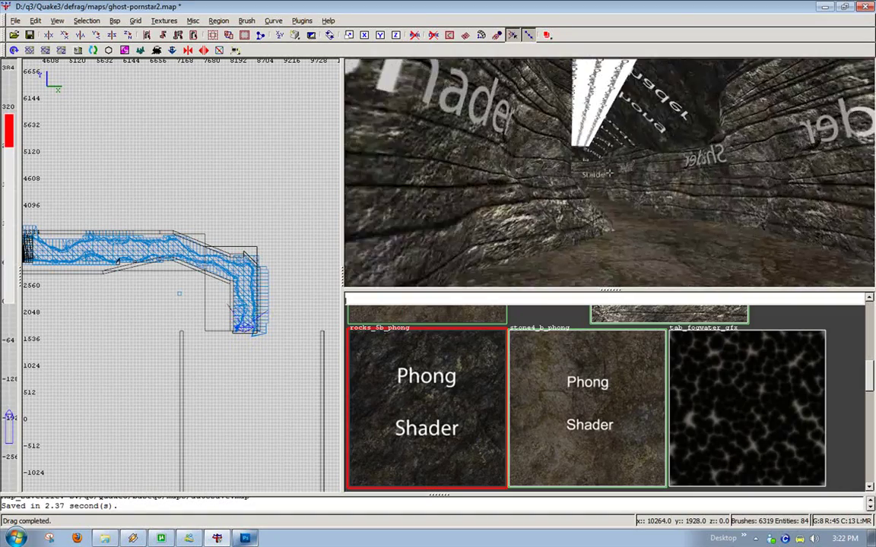
# Select the ceiling terrain at the corridor bend to examine its triangular brushes, and clear the selection
pyautogui.press('Up')
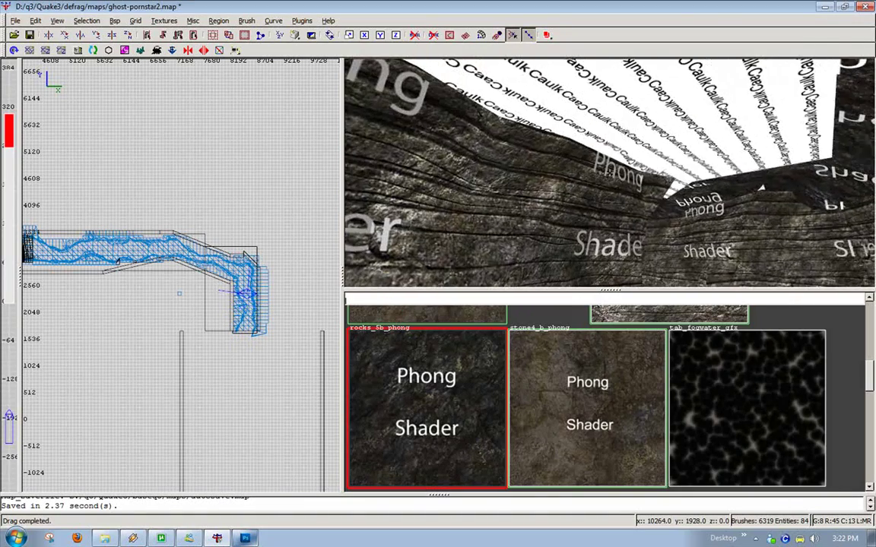
pyautogui.rightClick(608, 173)
pyautogui.keyDown('shift'); pyautogui.click(676, 157); pyautogui.keyUp('shift')
pyautogui.keyDown('shift'); pyautogui.click(641, 123); pyautogui.keyUp('shift')
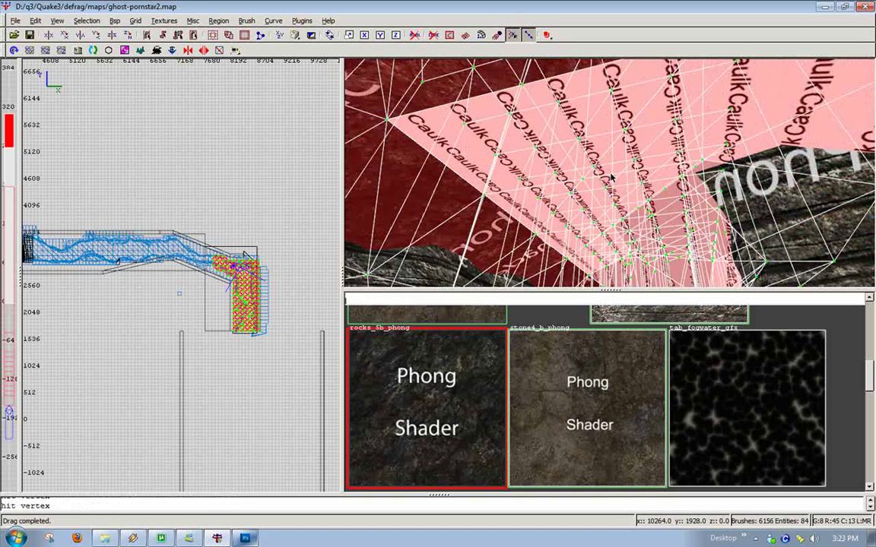
pyautogui.press('Escape')
# Try deleting four caulk-faced ceiling terrain brushes at the corridor bend, and undo the deletion
pyautogui.keyDown('shift'); pyautogui.click(616, 155); pyautogui.keyUp('shift')
pyautogui.keyDown('shift'); pyautogui.click(586, 157); pyautogui.keyUp('shift')
pyautogui.keyDown('shift'); pyautogui.click(586, 200); pyautogui.keyUp('shift')
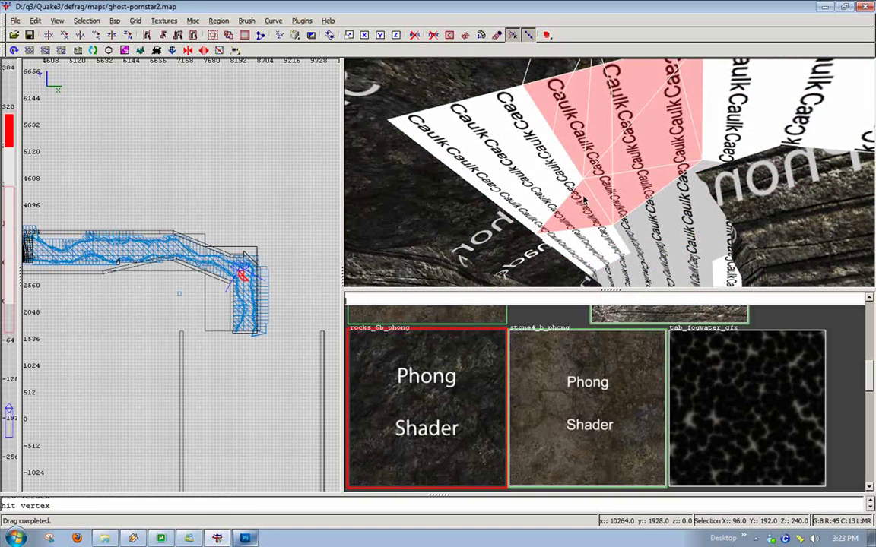
pyautogui.keyDown('shift'); pyautogui.click(558, 203); pyautogui.keyUp('shift')
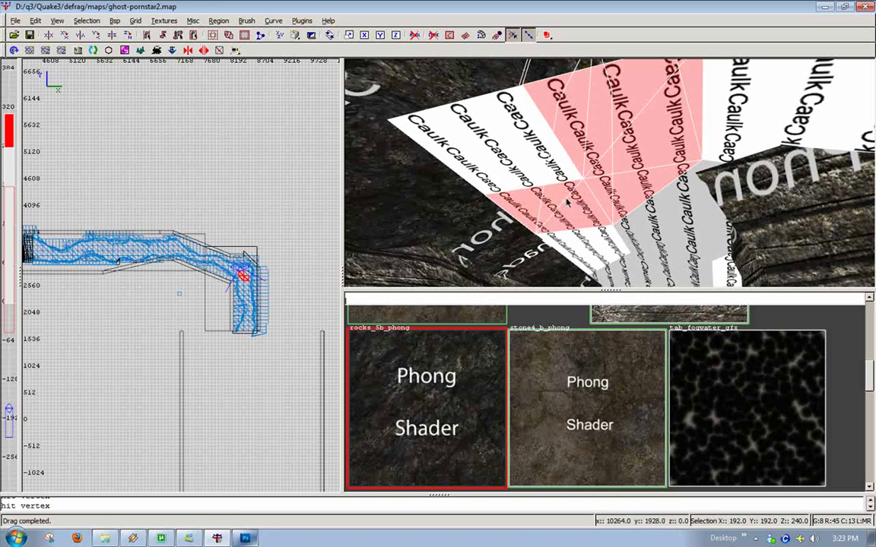
pyautogui.press('BackSpace')
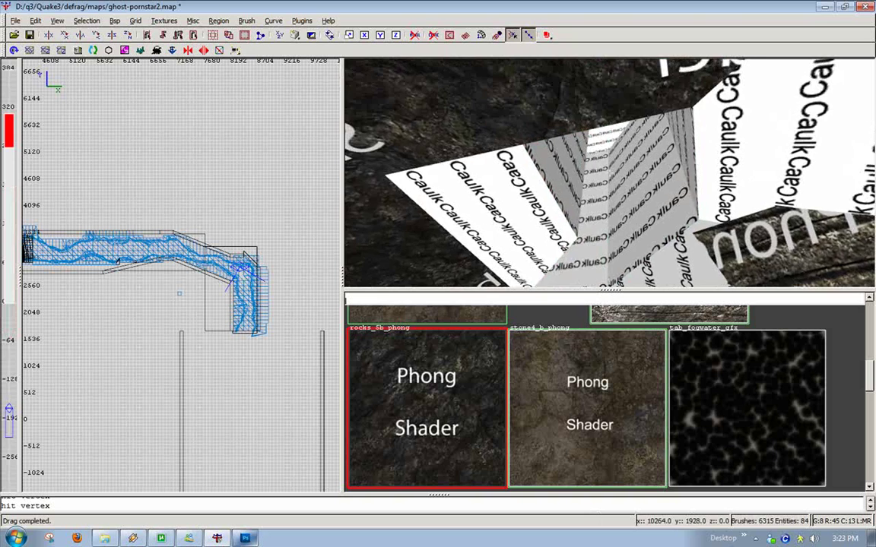
pyautogui.hotkey('ctrl', 'z')
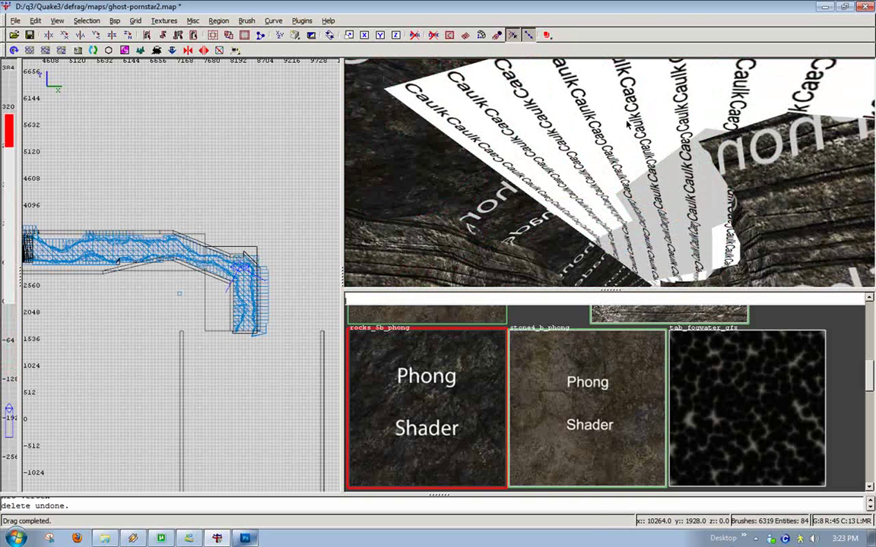
# Delete the diagonal run of caulk-faced triangular brushes from the ceiling terrain at the corridor bend
pyautogui.keyDown('shift'); pyautogui.click(591, 178); pyautogui.keyUp('shift')
pyautogui.keyDown('shift'); pyautogui.click(590, 202); pyautogui.keyUp('shift')
pyautogui.keyDown('shift'); pyautogui.click(613, 201); pyautogui.keyUp('shift')
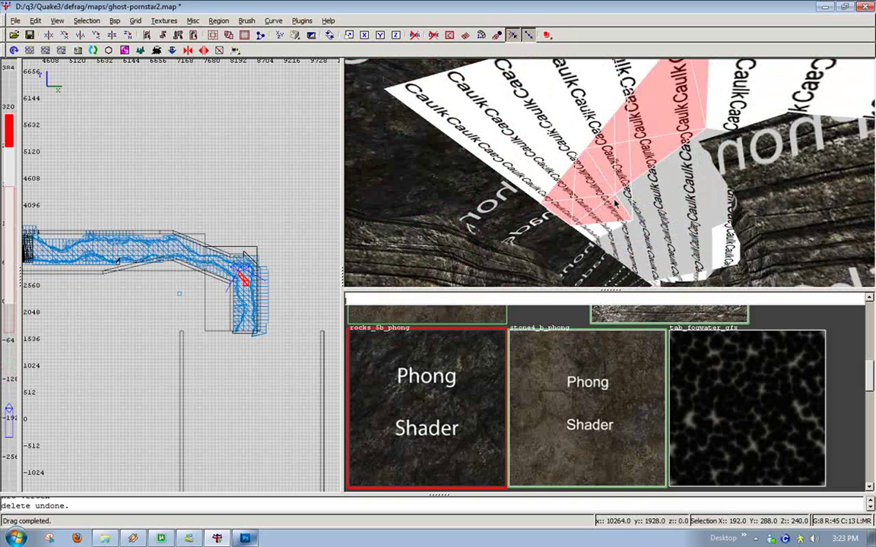
pyautogui.rightClick(612, 199)
pyautogui.press('BackSpace')
pyautogui.rightClick(610, 170)
pyautogui.keyDown('shift'); pyautogui.click(620, 149); pyautogui.keyUp('shift')
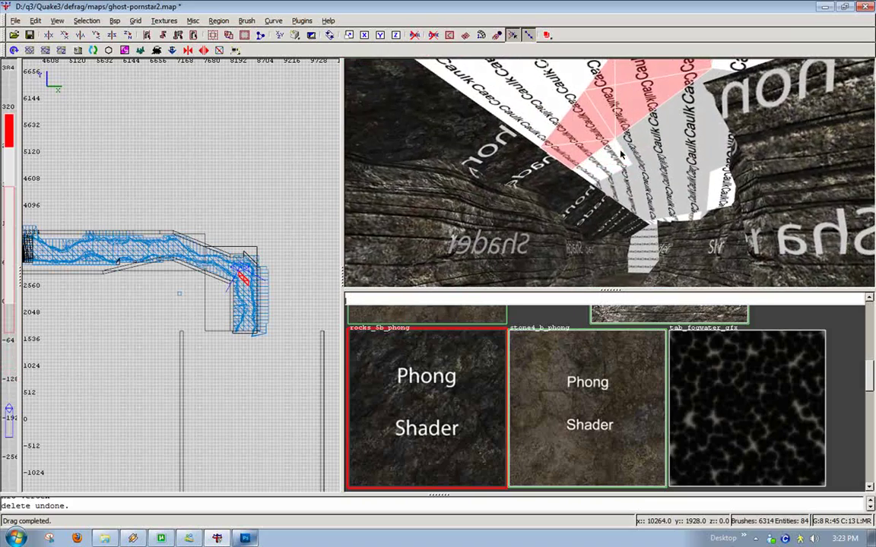
pyautogui.rightClick(617, 149)
pyautogui.press('BackSpace')
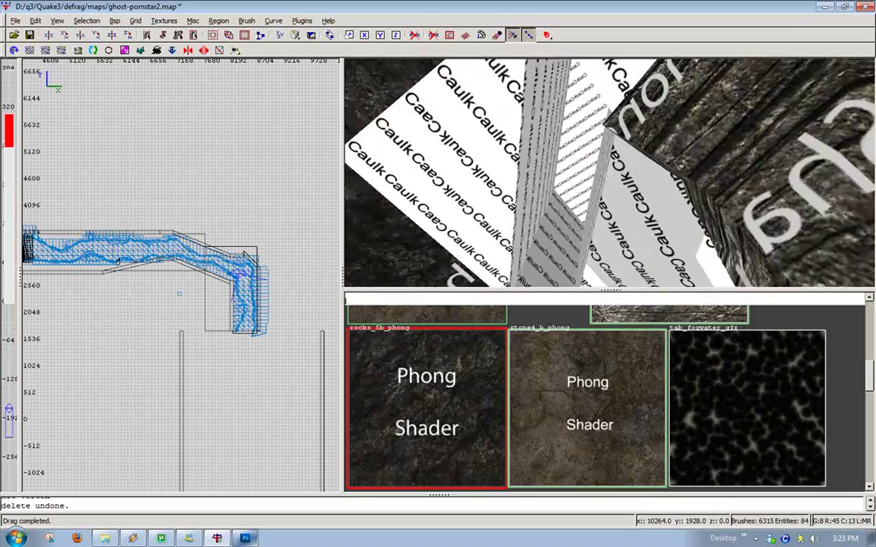
# Try deleting three more caulk ceiling terrain brushes beside the opening at the bend, and undo the deletion
pyautogui.rightClick(605, 171)
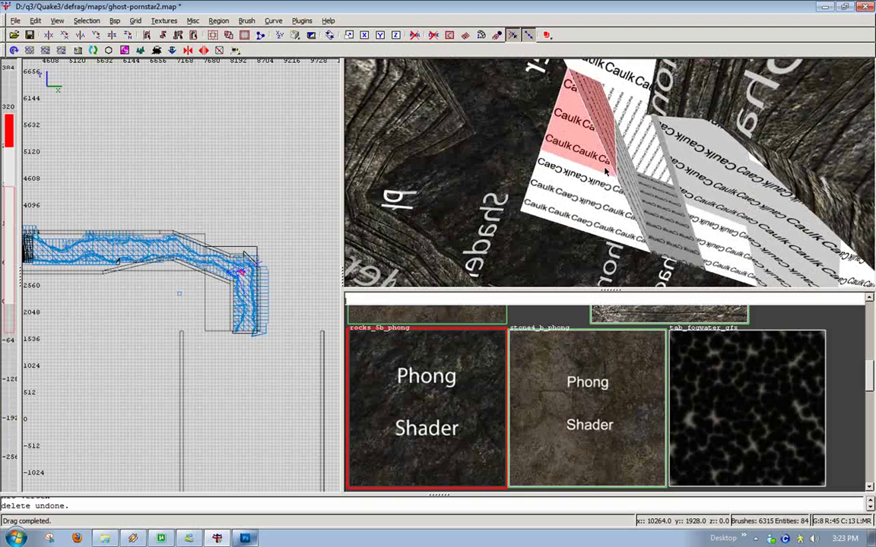
pyautogui.keyDown('shift'); pyautogui.click(615, 186); pyautogui.keyUp('shift')
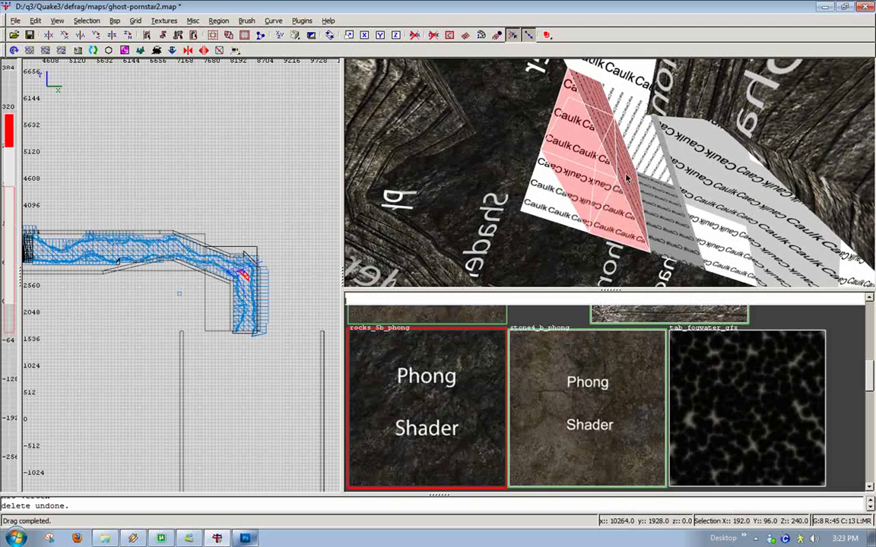
pyautogui.press('BackSpace')
pyautogui.rightClick(626, 177)
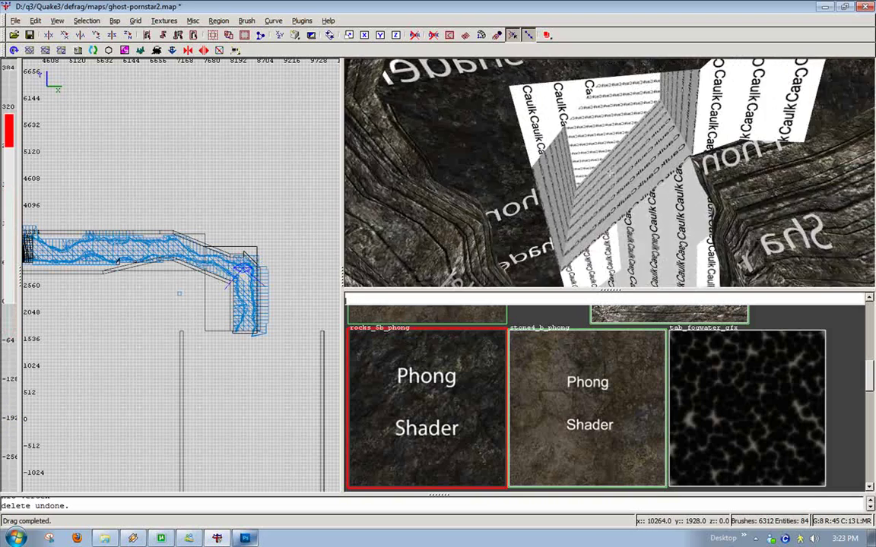
pyautogui.hotkey('ctrl', 'z')
pyautogui.press('Escape')
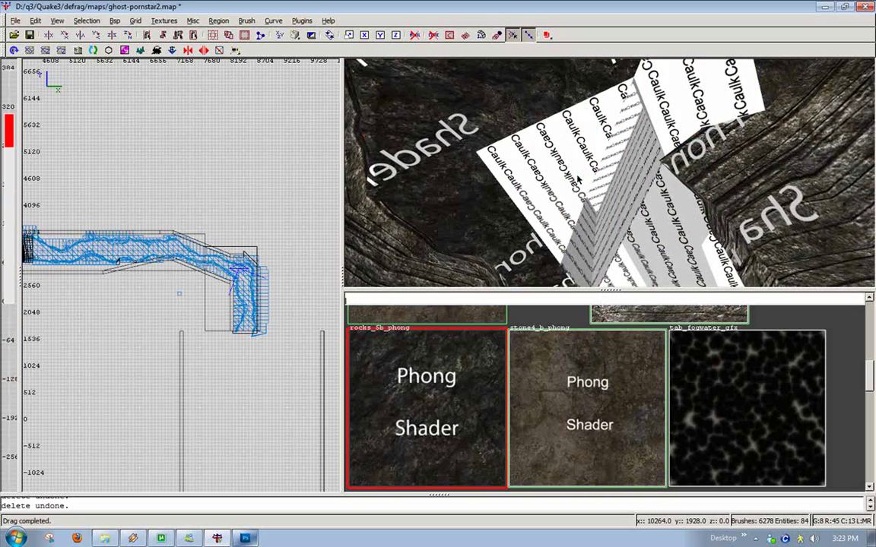
# Delete individual triangular brushes bordering the opening in the ceiling terrain, leaving the rest of the bend's terrain group in place
pyautogui.keyDown('shift'); pyautogui.click(564, 207); pyautogui.keyUp('shift')
pyautogui.keyDown('shift'); pyautogui.click(592, 137); pyautogui.keyUp('shift')
pyautogui.rightClick(593, 140)
pyautogui.press('BackSpace')
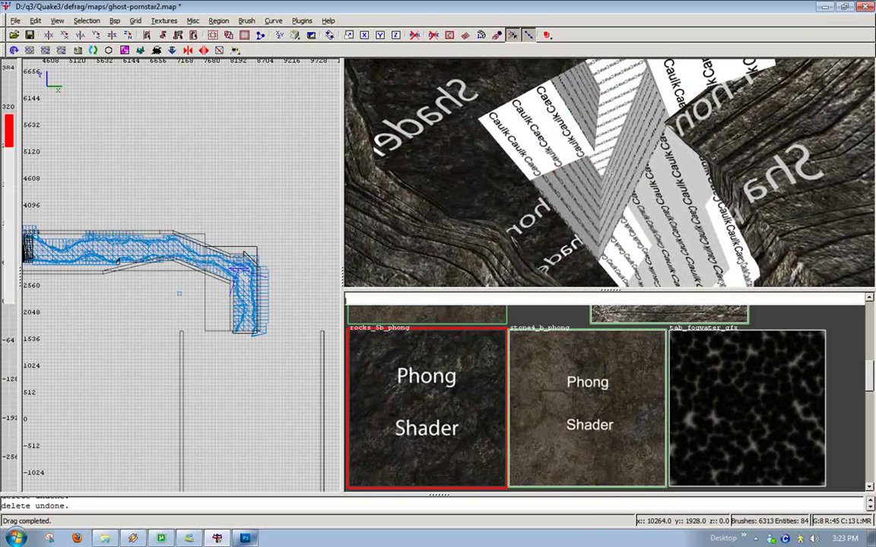
pyautogui.keyDown('shift'); pyautogui.click(600, 168); pyautogui.keyUp('shift')
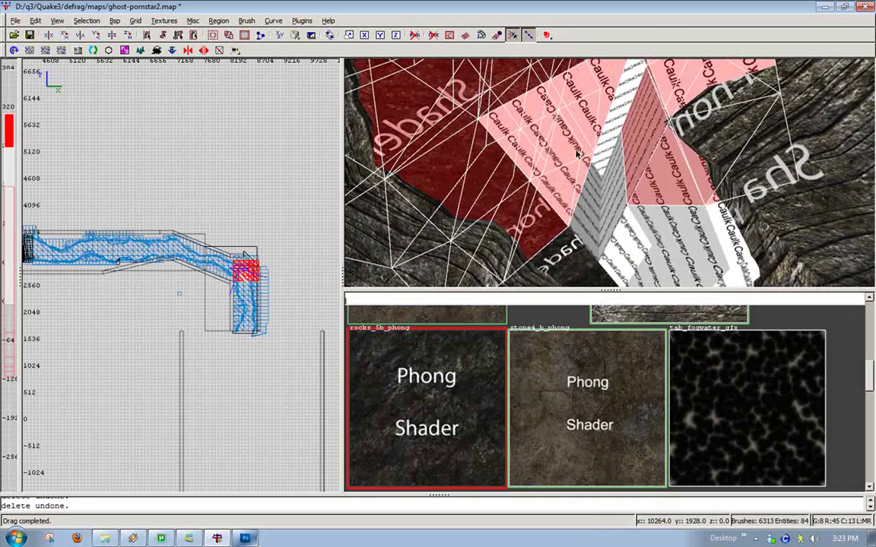
pyautogui.press('Escape')
pyautogui.keyDown('shift'); pyautogui.click(574, 148); pyautogui.keyUp('shift')
pyautogui.press('BackSpace')
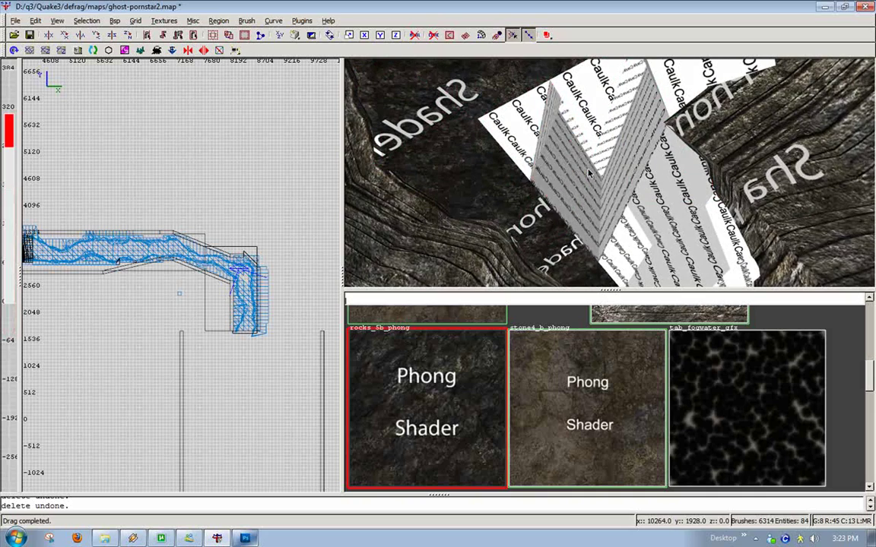
pyautogui.keyDown('shift'); pyautogui.click(606, 198); pyautogui.keyUp('shift')
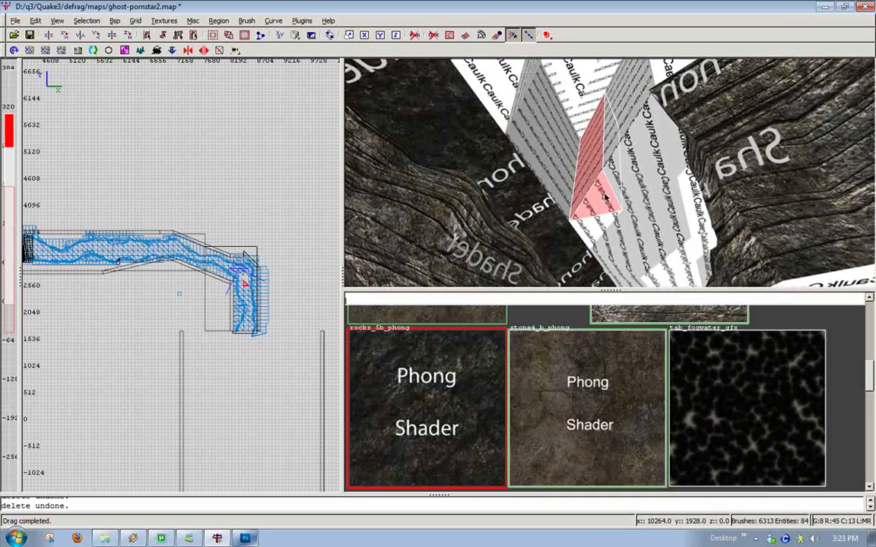
pyautogui.press('BackSpace')
# Select the ceiling terrain over the south corridor, enable vertex editing, and lower a vertex on its underside
pyautogui.rightClick(613, 199)
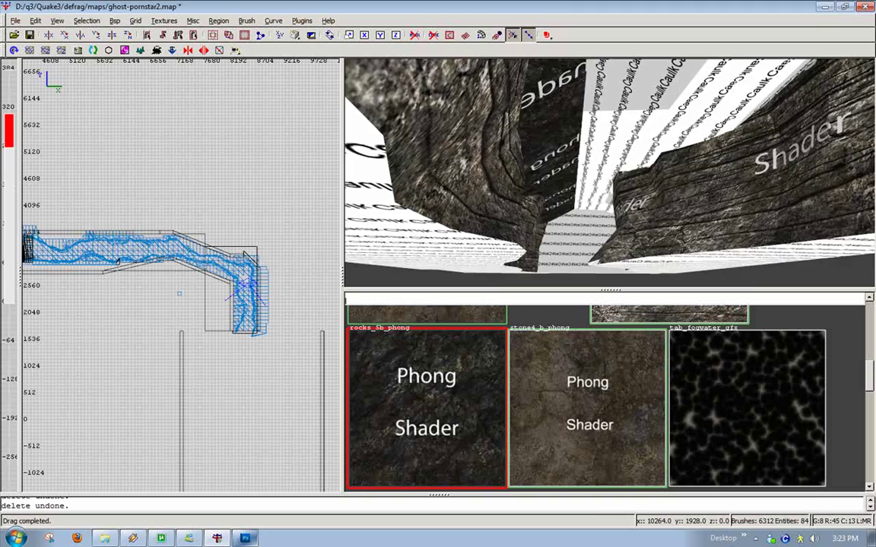
pyautogui.press('Up')
pyautogui.rightClick(609, 173)
pyautogui.keyDown('shift'); pyautogui.click(601, 176); pyautogui.keyUp('shift')
pyautogui.keyDown('shift'); pyautogui.click(578, 137); pyautogui.keyUp('shift')
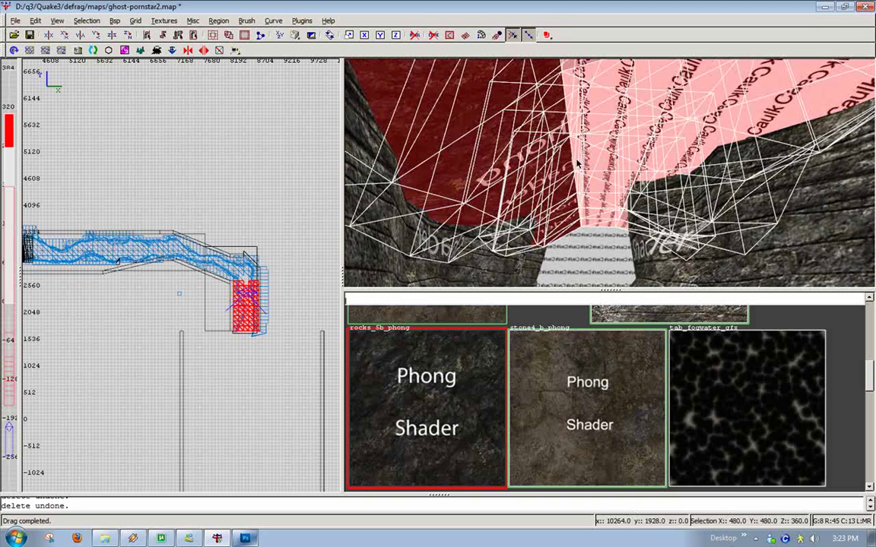
pyautogui.press('v')
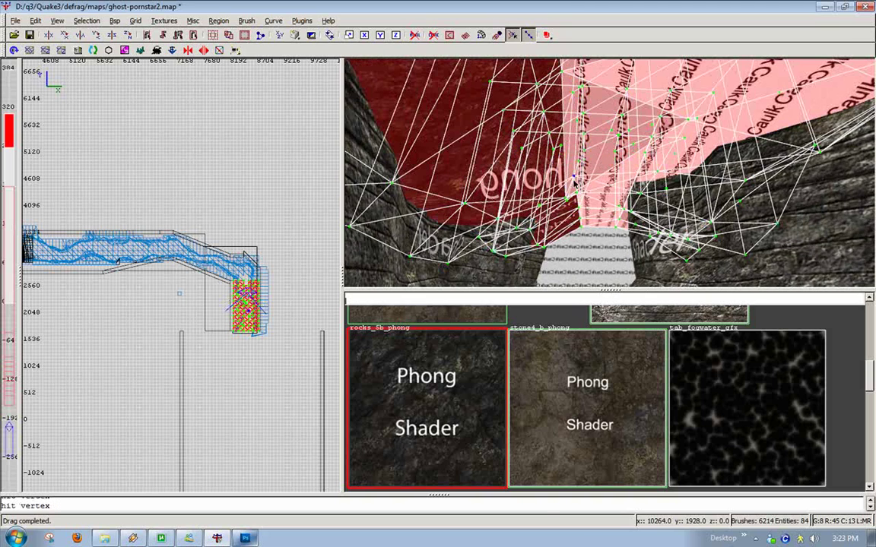
pyautogui.moveTo(574, 181); pyautogui.dragTo(574, 210)
pyautogui.rightClick(578, 230)
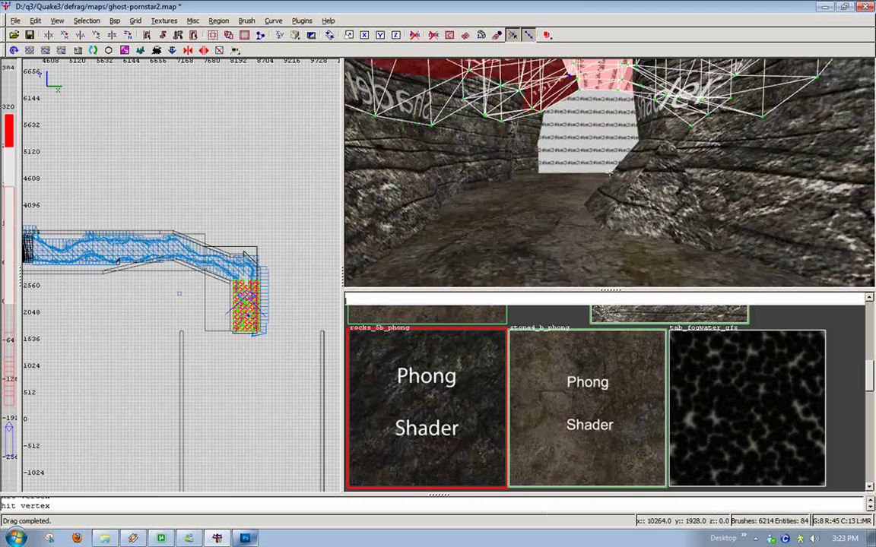
# Lower several ceiling terrain vertices above the corridor's south end to bring the caulk faces down towards the end wall
pyautogui.press('Up')
pyautogui.rightClick(610, 174)
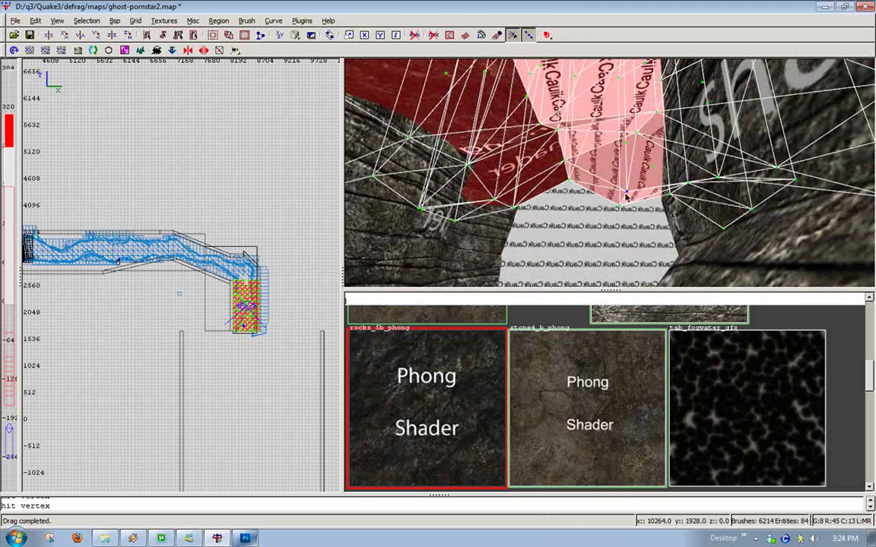
pyautogui.moveTo(567, 197); pyautogui.dragTo(570, 204)
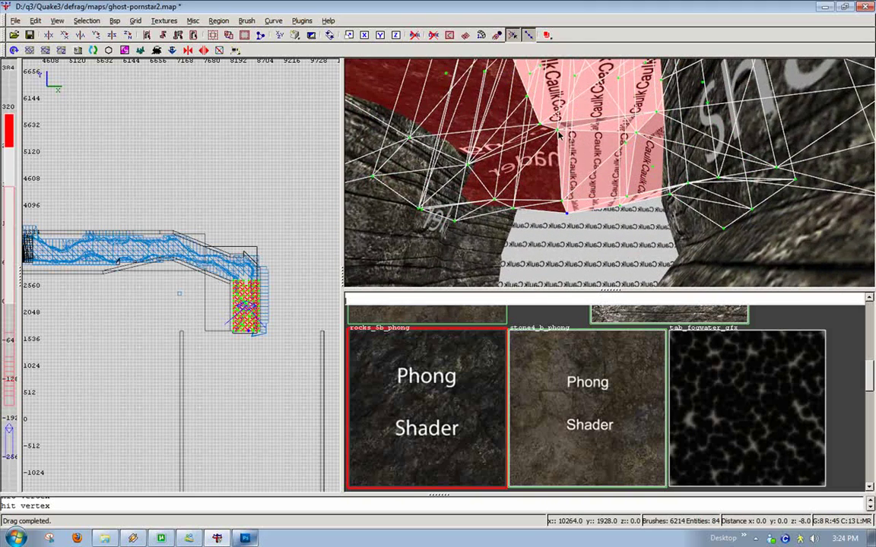
pyautogui.moveTo(559, 134); pyautogui.dragTo(564, 179)
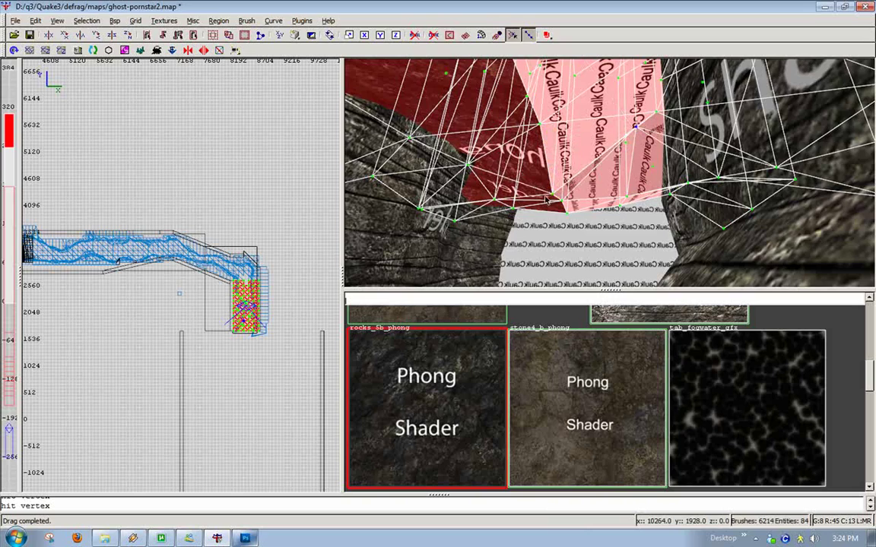
pyautogui.rightClick(550, 178)
pyautogui.press('Down')
pyautogui.rightClick(609, 174)
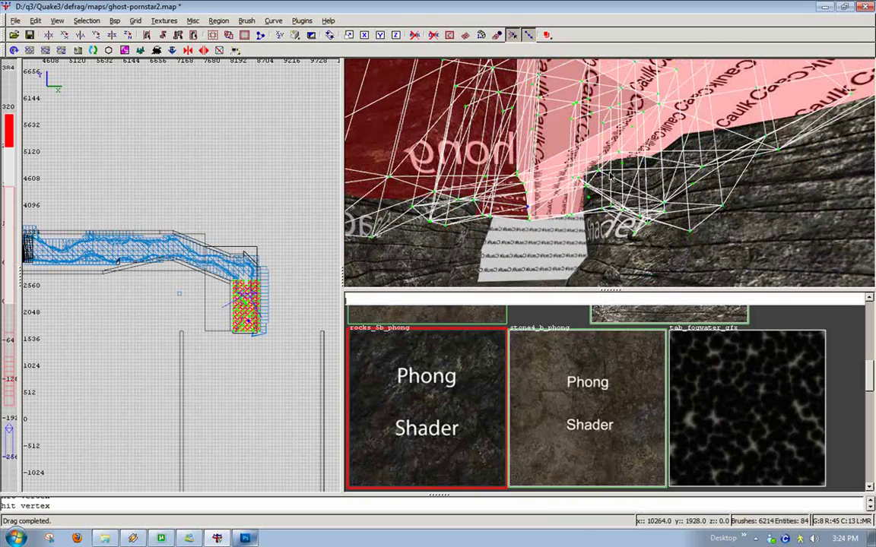
pyautogui.moveTo(598, 201); pyautogui.dragTo(600, 211)
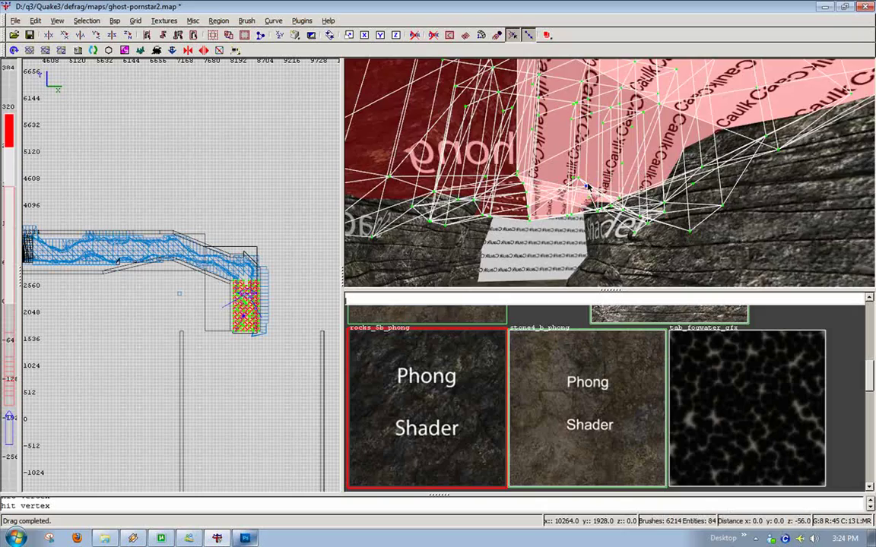
# Lower two ceiling terrain vertices along the west rock wall just south of the bend, and clear the selection
pyautogui.rightClick(600, 211)
pyautogui.press('Up')
pyautogui.press('Up')
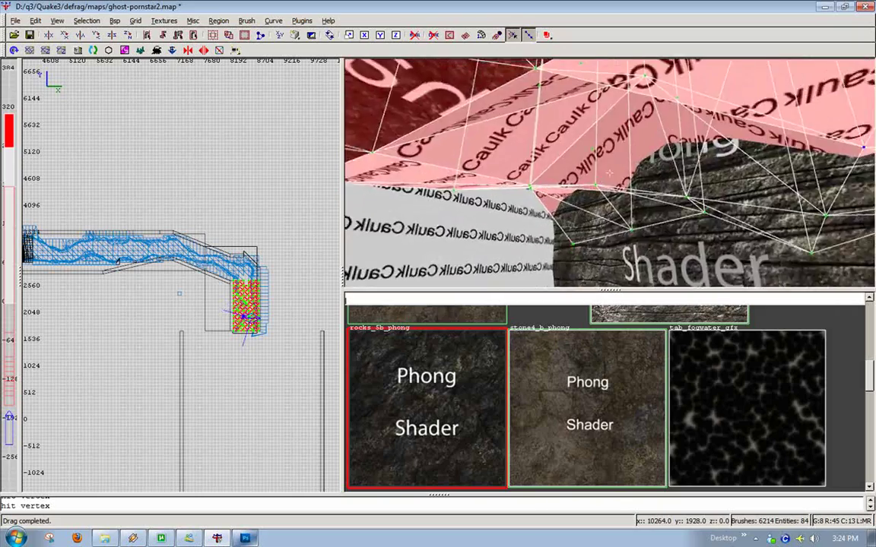
pyautogui.press('Right')
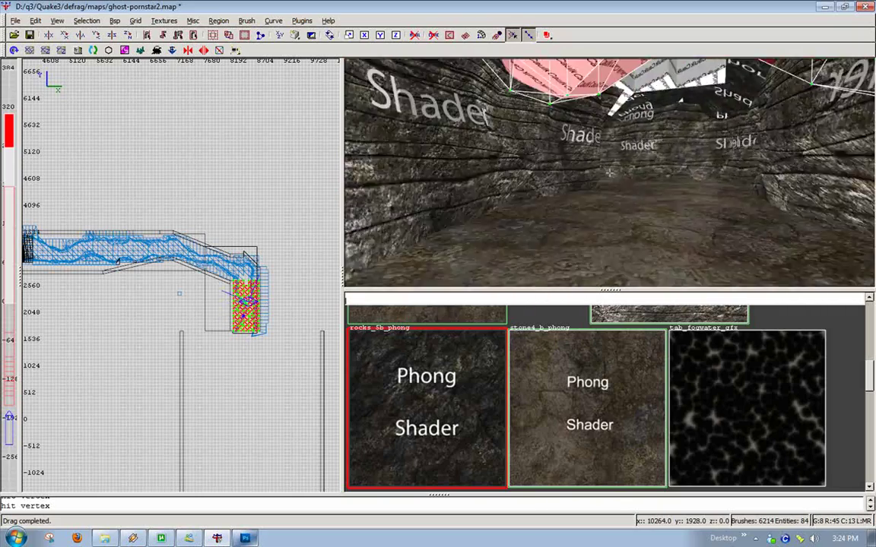
pyautogui.press('Up')
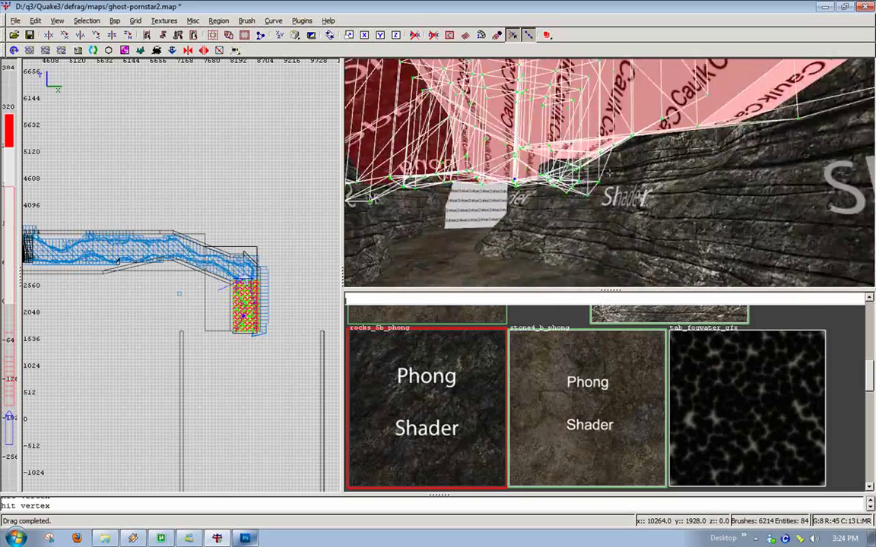
pyautogui.moveTo(624, 126); pyautogui.dragTo(625, 144)
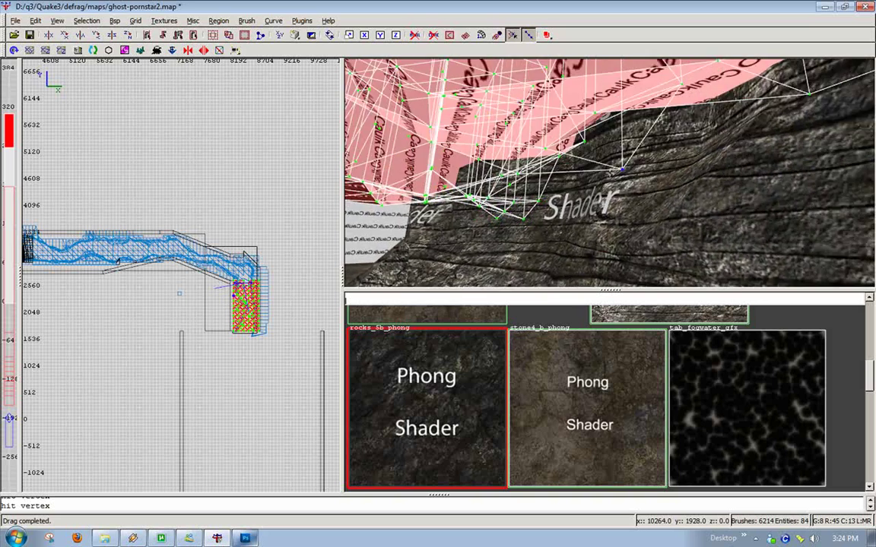
pyautogui.moveTo(680, 93); pyautogui.dragTo(677, 151)
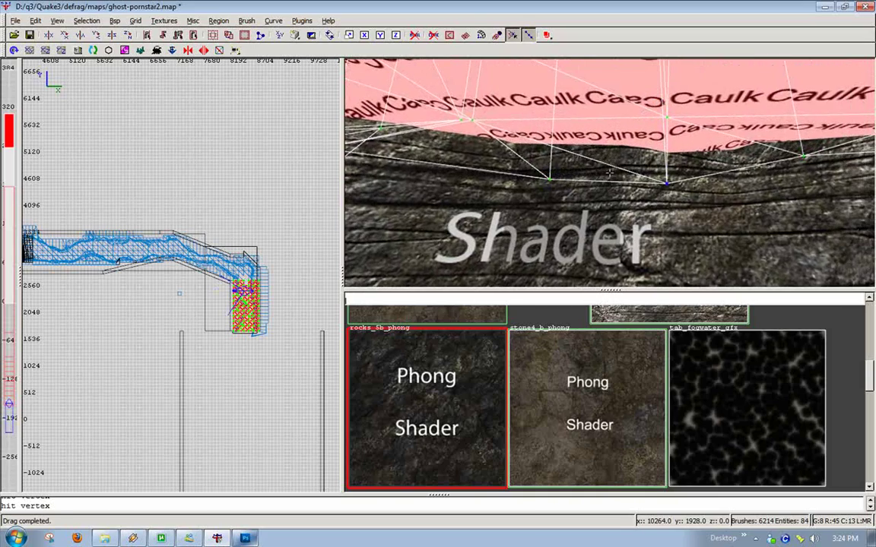
pyautogui.rightClick(609, 173)
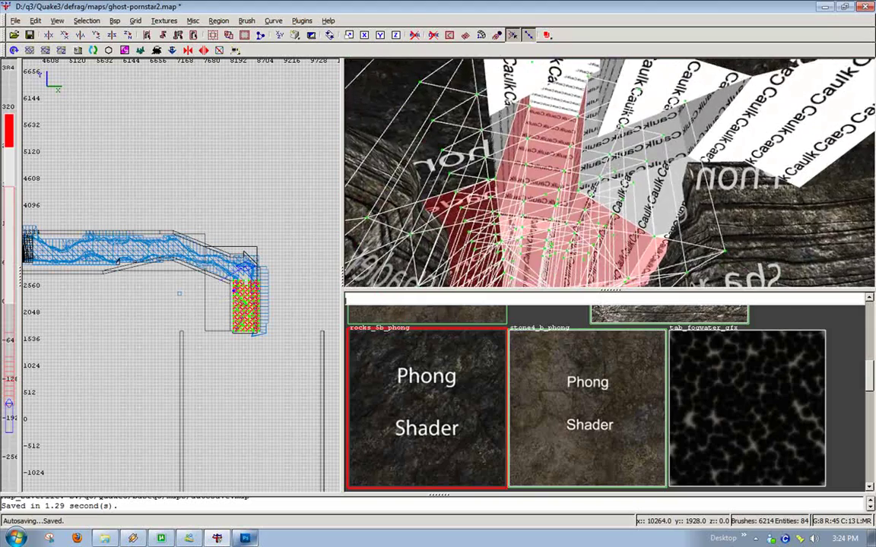
pyautogui.press('Escape')
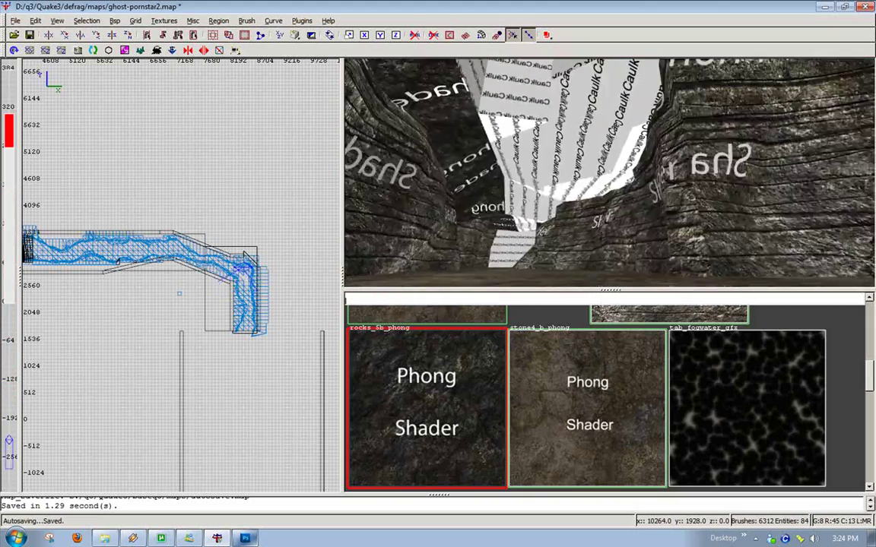
# Select the ceiling terrain section just south of the bend and adjust one of its inner vertices
pyautogui.press('Up')
pyautogui.rightClick(610, 173)
pyautogui.keyDown('shift'); pyautogui.click(610, 174); pyautogui.keyUp('shift')
pyautogui.press('v')
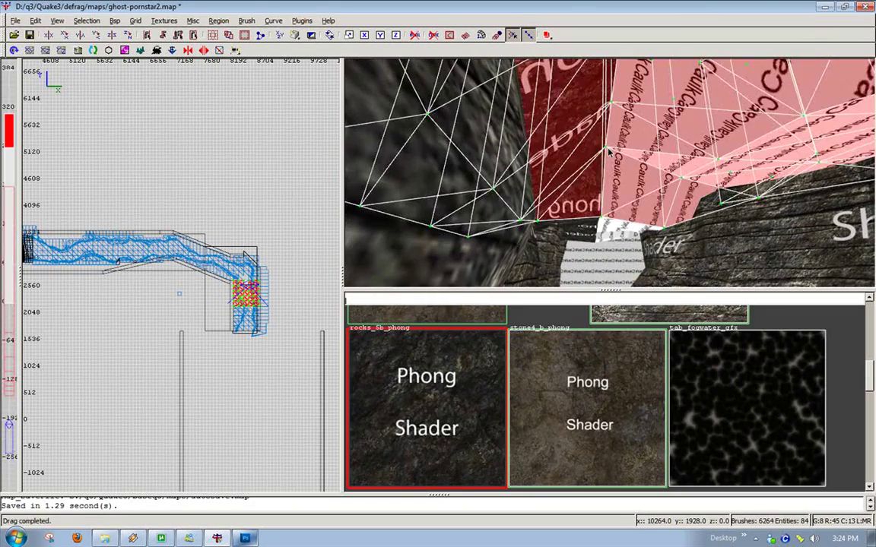
pyautogui.click(606, 191)
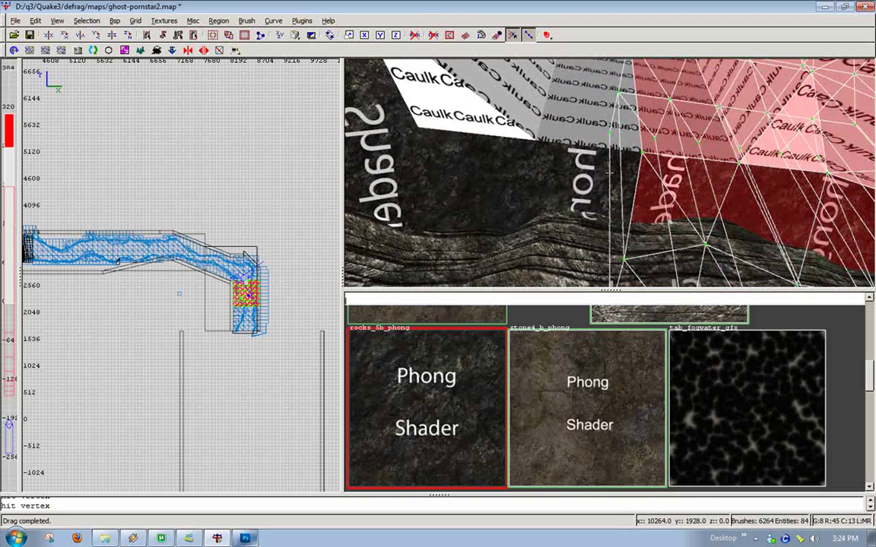
# Try adding the neighbouring bend ceiling brush to the vertex edit and lowering the shared edge vertex, and undo the move
pyautogui.rightClick(610, 173)
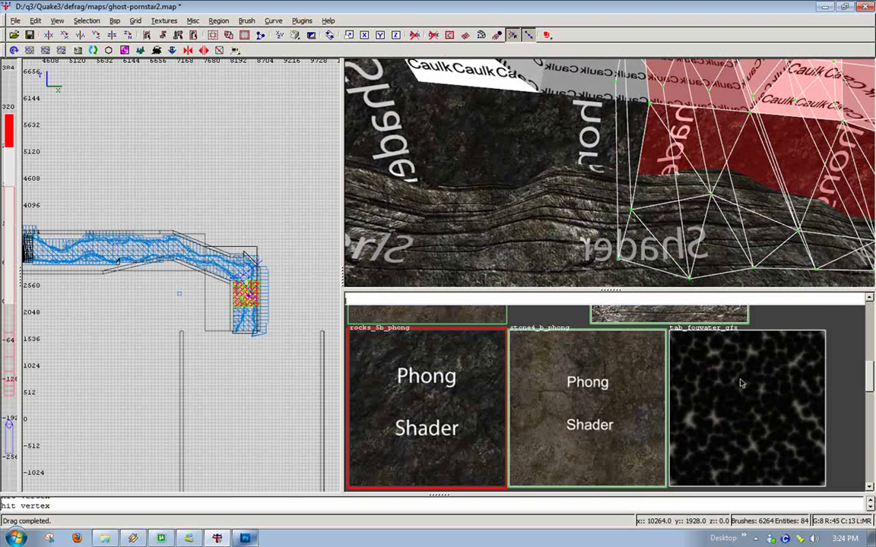
pyautogui.scroll(-11, 740, 385)
pyautogui.scroll(6, 742, 387)
pyautogui.scroll(3, 742, 386)
pyautogui.moveTo(634, 129)
pyautogui.mouseDown(button='right')
pyautogui.moveTo(622, 137)
pyautogui.moveTo(629, 164)
pyautogui.moveTo(626, 152)
pyautogui.mouseUp(button='right')
pyautogui.moveTo(571, 227); pyautogui.dragTo(599, 166, button='right')
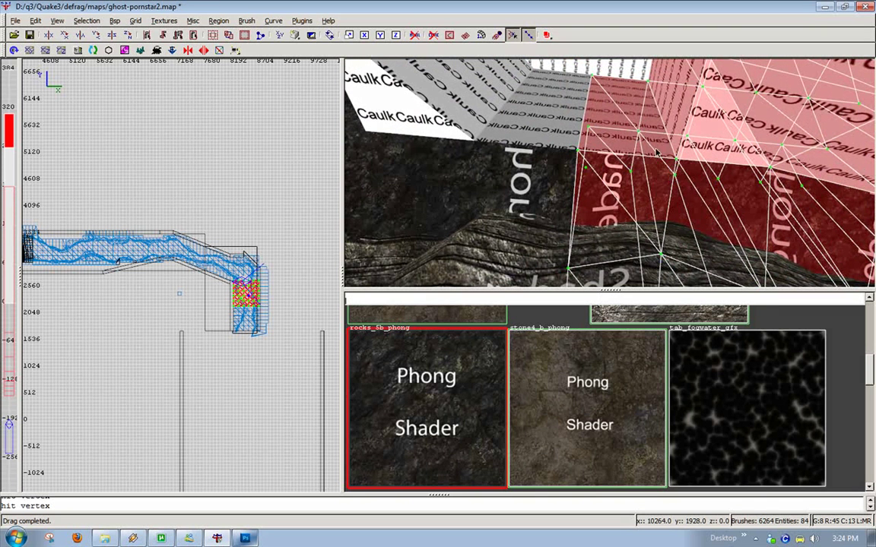
pyautogui.keyDown('shift'); pyautogui.click(566, 152); pyautogui.keyUp('shift')
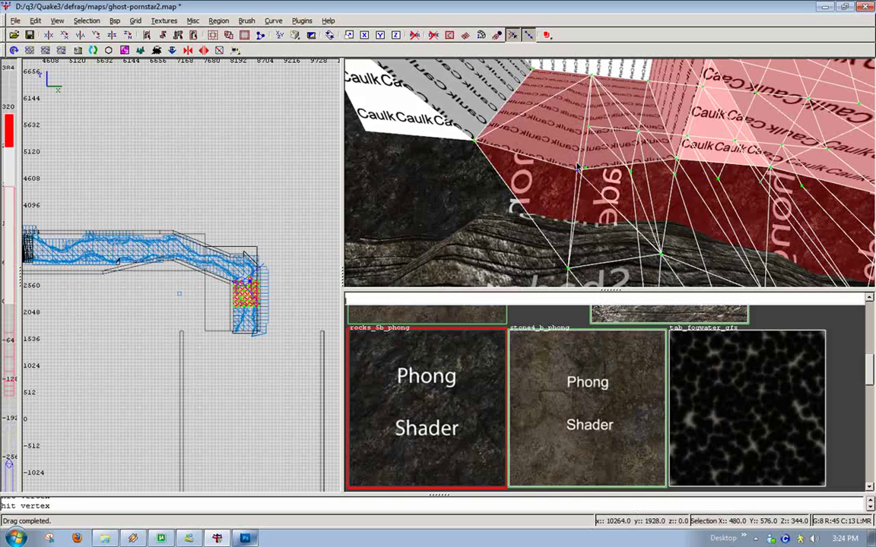
pyautogui.hotkey('ctrl', 'z')
pyautogui.press('Escape')
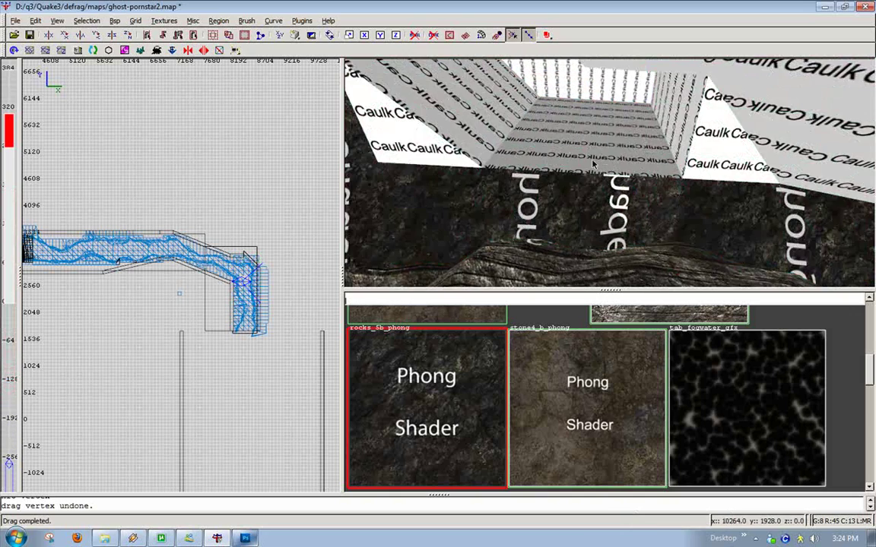
# Select the ceiling terrain brushes along the east rock wall just south of the bend
pyautogui.rightClick(606, 170)
pyautogui.rightClick(607, 171)
pyautogui.moveTo(547, 183)
pyautogui.keyDown('shift'); pyautogui.mouseDown()
pyautogui.moveTo(566, 189)
pyautogui.moveTo(541, 196)
pyautogui.moveTo(442, 140)
pyautogui.moveTo(467, 105)
pyautogui.mouseUp(); pyautogui.keyUp('shift')
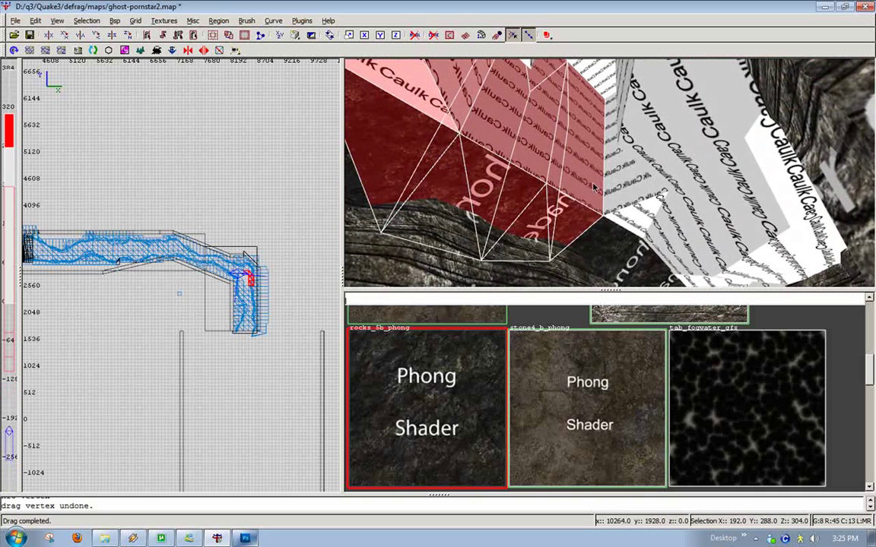
pyautogui.moveTo(595, 188); pyautogui.dragTo(596, 239)
pyautogui.moveTo(605, 238); pyautogui.dragTo(610, 171, button='right')
pyautogui.keyDown('shift'); pyautogui.click(584, 146); pyautogui.keyUp('shift')
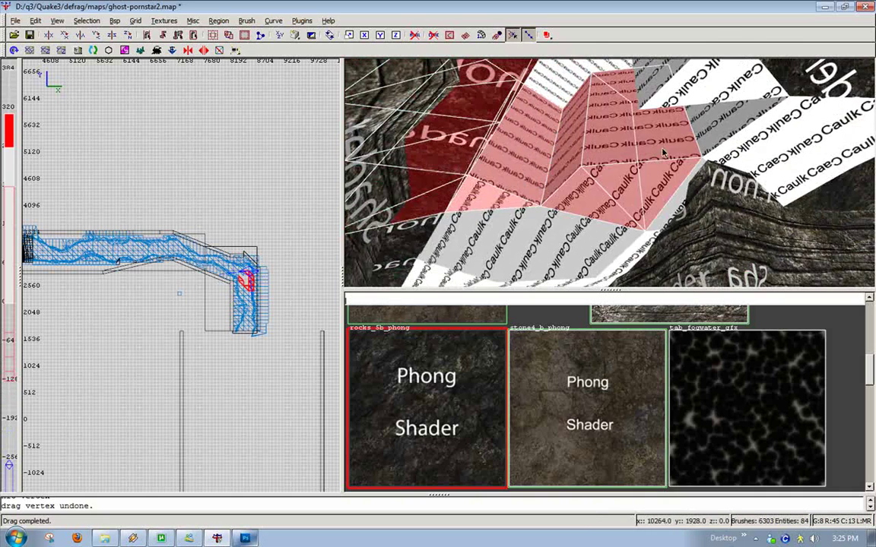
# Add the adjoining caulk-faced ceiling brushes across the corridor to the selection and turn on vertex editing
pyautogui.keyDown('shift'); pyautogui.click(726, 139); pyautogui.keyUp('shift')
pyautogui.keyDown('shift'); pyautogui.click(722, 161); pyautogui.keyUp('shift')
pyautogui.keyDown('shift'); pyautogui.click(696, 168); pyautogui.keyUp('shift')
pyautogui.moveTo(697, 164)
pyautogui.mouseDown(button='right')
pyautogui.moveTo(610, 173)
pyautogui.moveTo(615, 179)
pyautogui.mouseUp(button='right')
pyautogui.keyDown('shift'); pyautogui.click(617, 179); pyautogui.keyUp('shift')
pyautogui.keyDown('shift'); pyautogui.click(614, 218); pyautogui.keyUp('shift')
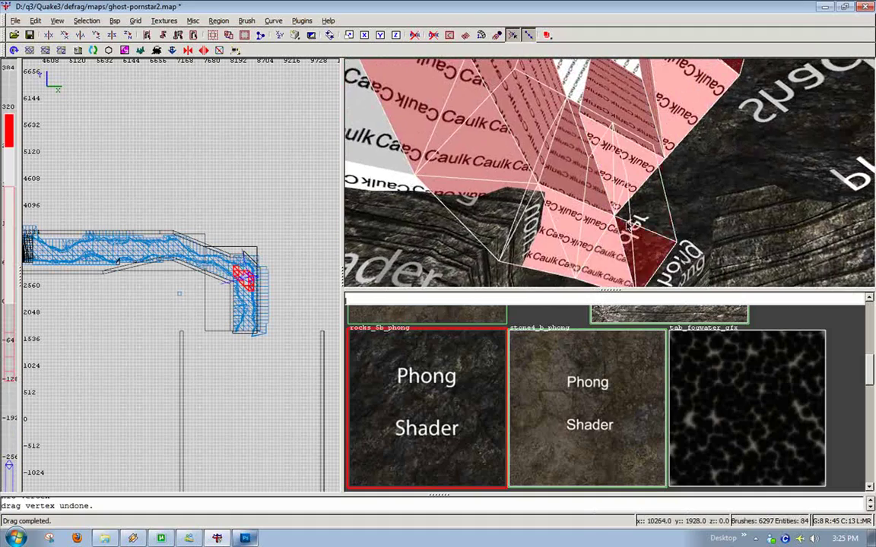
pyautogui.keyDown('shift'); pyautogui.click(624, 218); pyautogui.keyUp('shift')
pyautogui.moveTo(627, 218)
pyautogui.mouseDown(button='right')
pyautogui.moveTo(611, 173)
pyautogui.moveTo(580, 164)
pyautogui.moveTo(615, 171)
pyautogui.mouseUp(button='right')
pyautogui.rightClick(578, 186)
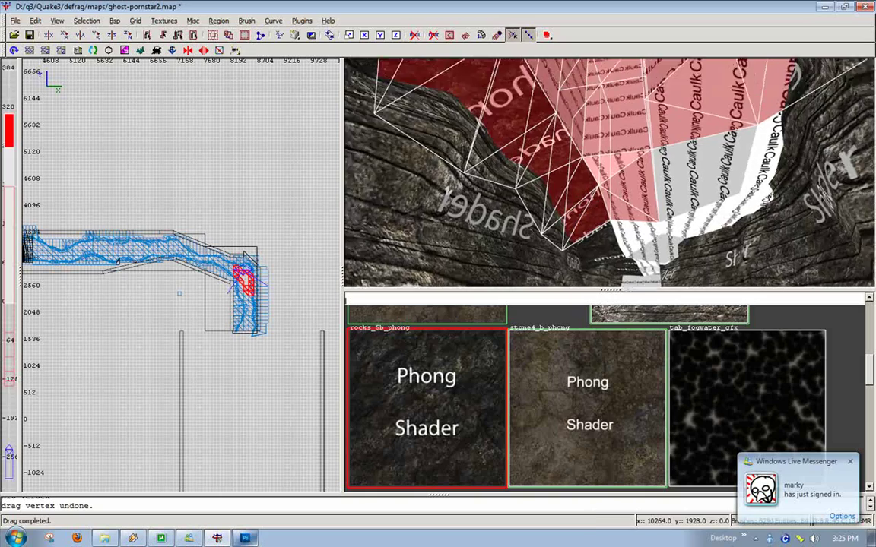
pyautogui.press('v')
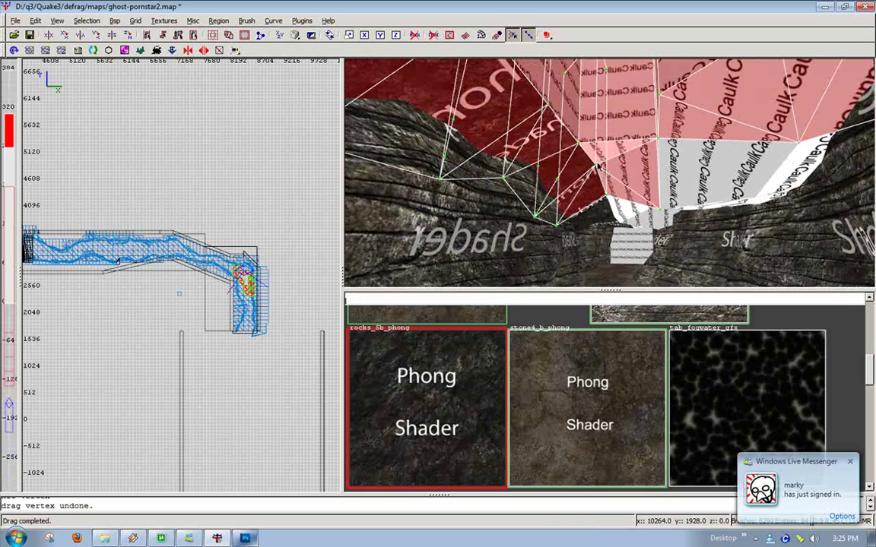
# Lower the inner ceiling vertices at x 8544 to about z -120, using the front view for alignment
pyautogui.moveTo(598, 167); pyautogui.dragTo(595, 191)
pyautogui.hotkey('ctrl', 'Tab')
pyautogui.scroll(2, 118, 342)
pyautogui.scroll(8, 180, 275)
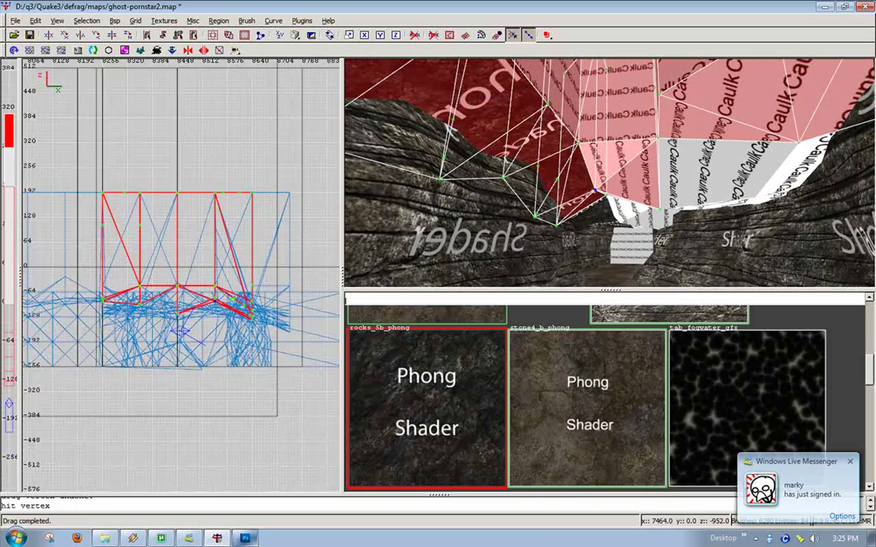
pyautogui.moveTo(196, 234); pyautogui.dragTo(198, 267)
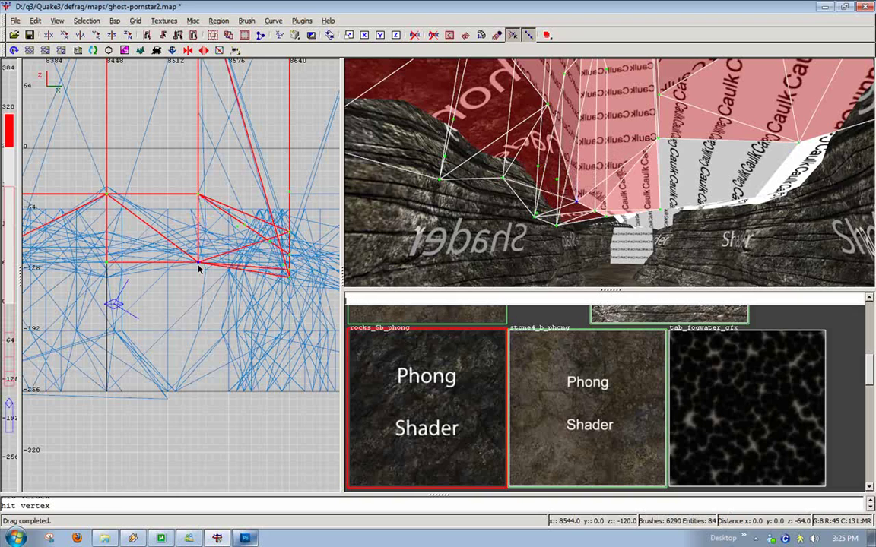
pyautogui.click(201, 221)
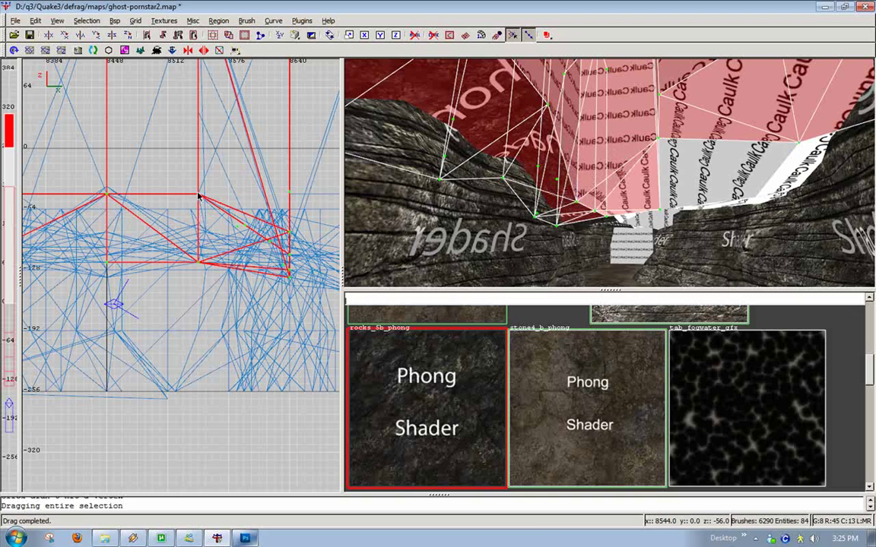
pyautogui.moveTo(199, 197); pyautogui.dragTo(199, 261)
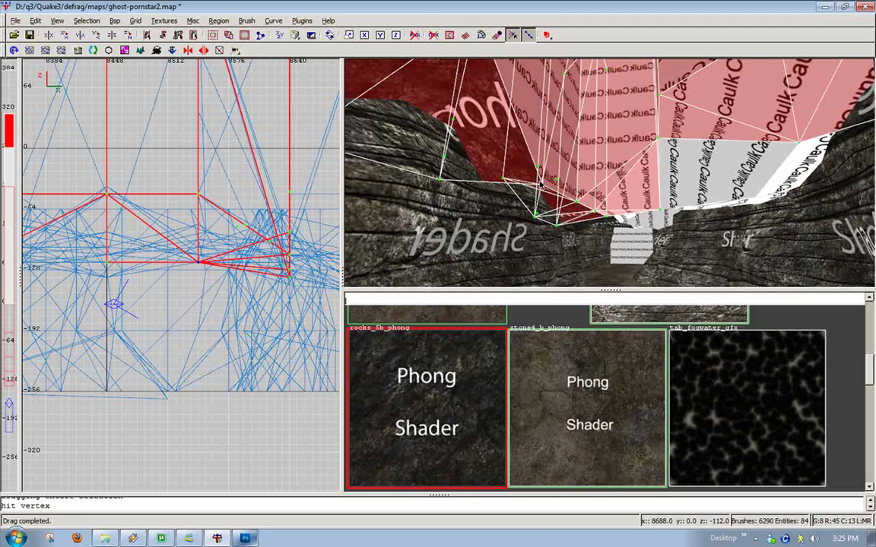
# Find the remaining high vertex along the wall's rim and lower it in the front view to about z -120
pyautogui.rightClick(522, 156)
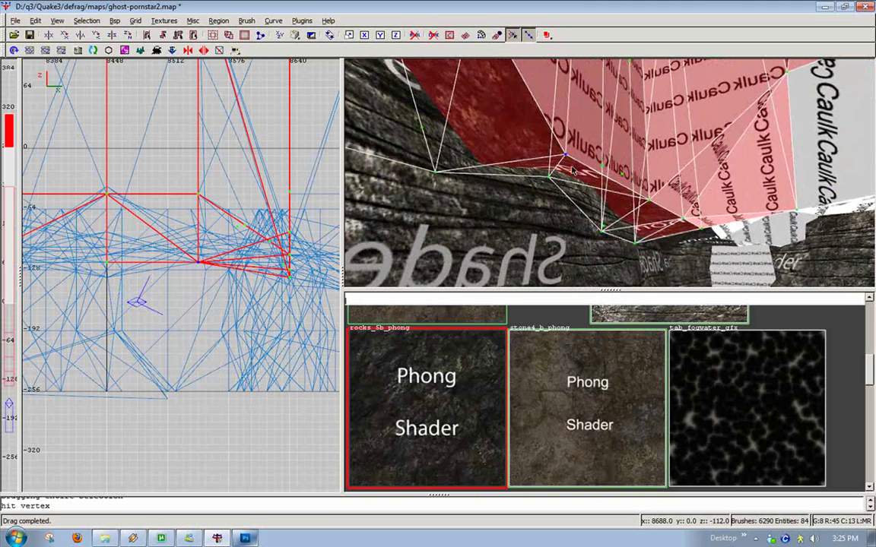
pyautogui.moveTo(572, 170); pyautogui.dragTo(609, 176, button='right')
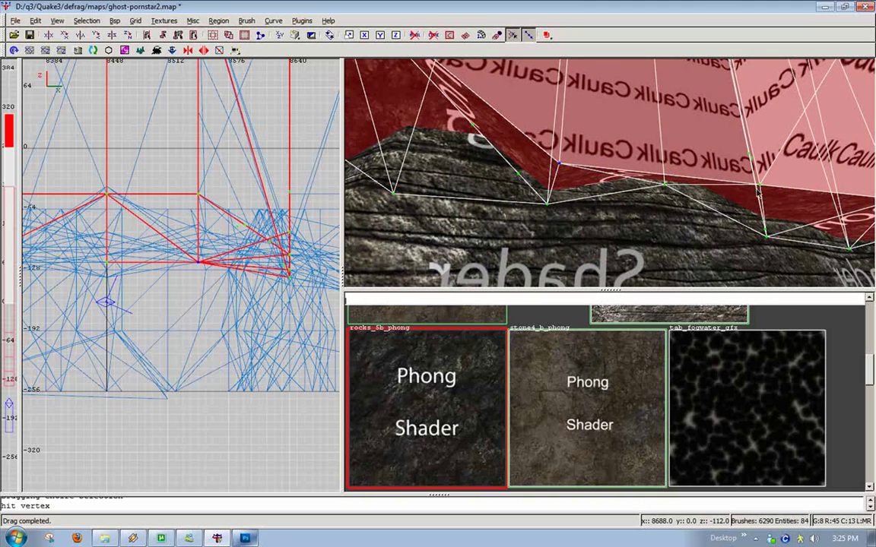
pyautogui.moveTo(757, 193); pyautogui.dragTo(600, 166, button='right')
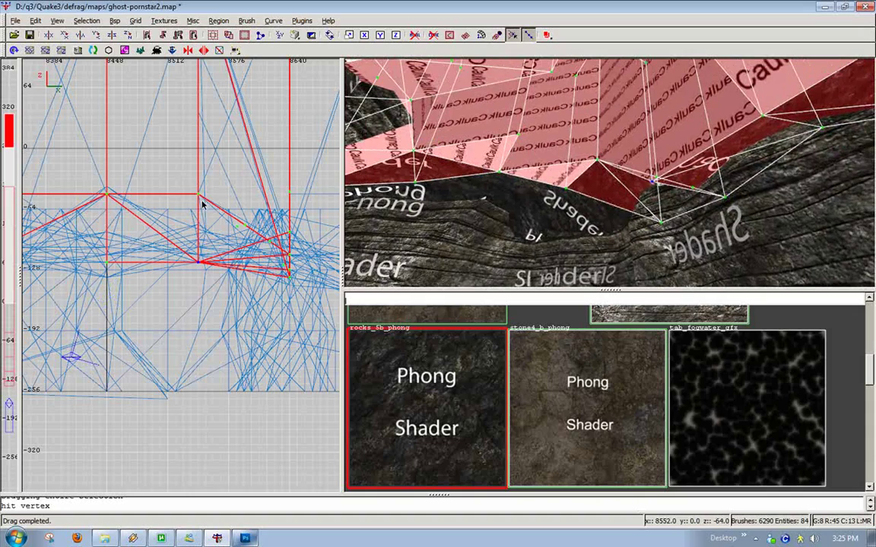
pyautogui.moveTo(202, 204); pyautogui.dragTo(201, 263)
# Add the neighbouring ceiling brushes to the vertex edit and lower their shared vertex towards the rock wall
pyautogui.moveTo(591, 229)
pyautogui.mouseDown(button='right')
pyautogui.moveTo(567, 219)
pyautogui.moveTo(618, 148)
pyautogui.mouseUp(button='right')
pyautogui.keyDown('shift'); pyautogui.moveTo(617, 147); pyautogui.dragTo(653, 202); pyautogui.keyUp('shift')
pyautogui.moveTo(653, 205); pyautogui.dragTo(613, 182, button='right')
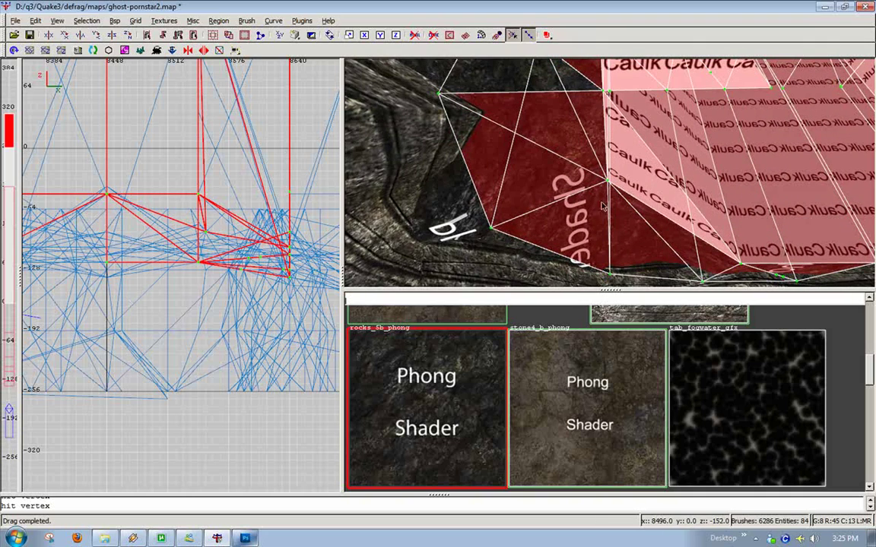
pyautogui.moveTo(609, 182); pyautogui.dragTo(607, 228)
# Lower two further ceiling vertices in the bend to pull the caulk faces down to the top of the wall
pyautogui.moveTo(607, 228); pyautogui.dragTo(622, 146, button='right')
pyautogui.moveTo(622, 142); pyautogui.dragTo(624, 176)
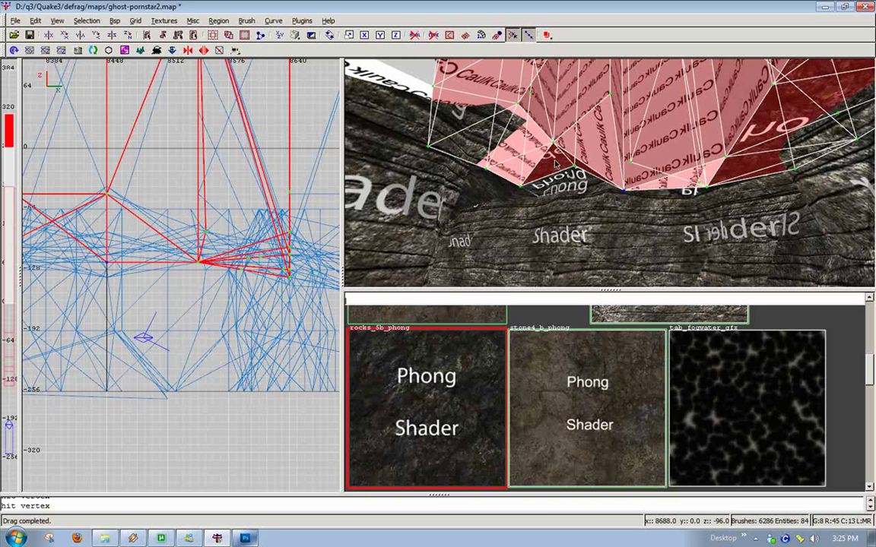
pyautogui.moveTo(556, 150); pyautogui.dragTo(556, 190)
pyautogui.rightClick(589, 197)
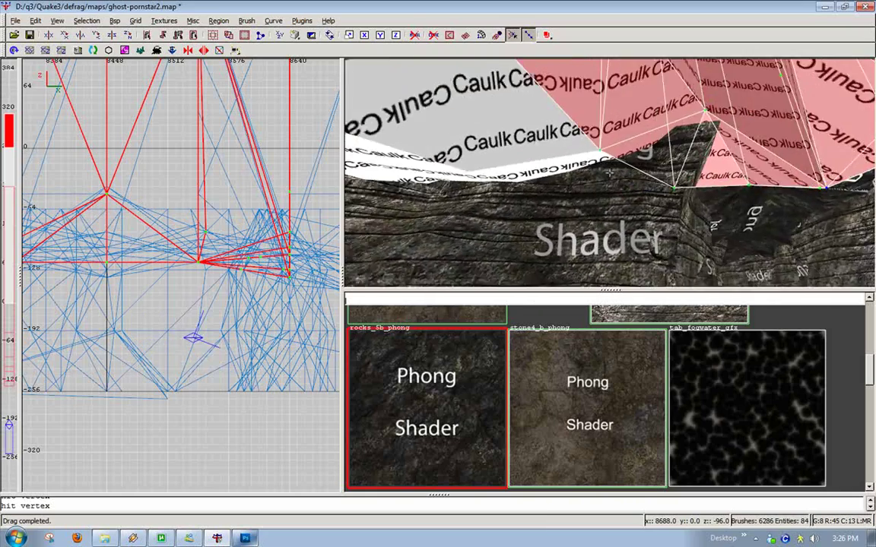
# Raise two of the lowered ceiling vertices along the wall to give the ceiling edge an uneven height
pyautogui.press('Down')
pyautogui.press('Up')
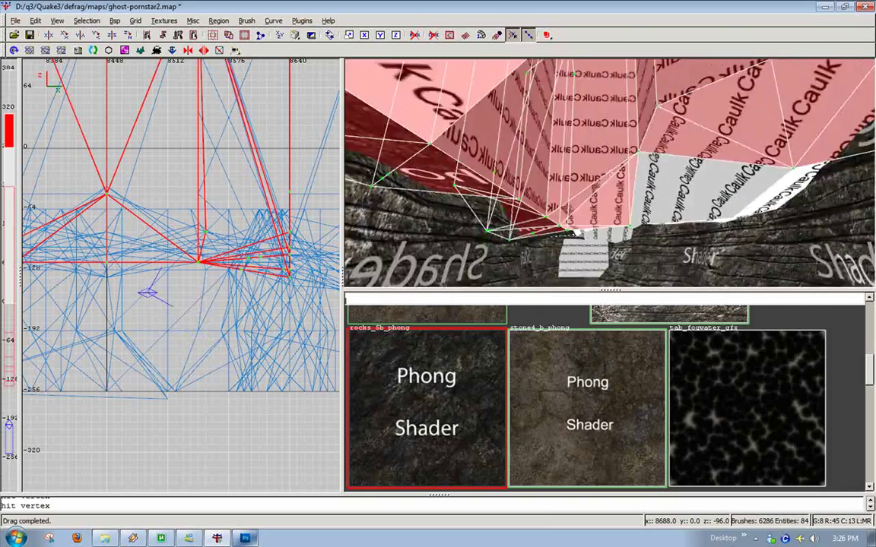
pyautogui.press('Down')
pyautogui.moveTo(532, 173); pyautogui.dragTo(529, 177, button='right')
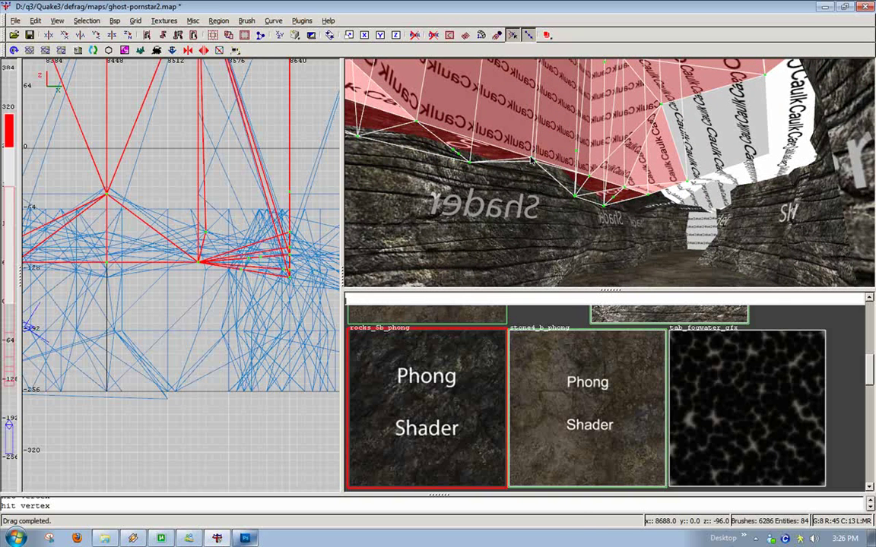
pyautogui.moveTo(532, 160); pyautogui.dragTo(535, 110)
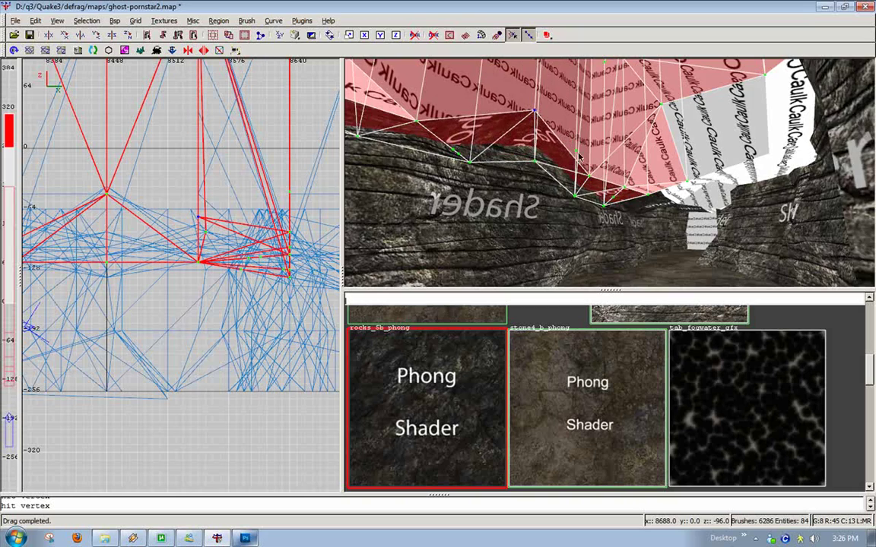
pyautogui.moveTo(610, 171); pyautogui.dragTo(607, 172, button='right')
pyautogui.moveTo(608, 172); pyautogui.dragTo(609, 166)
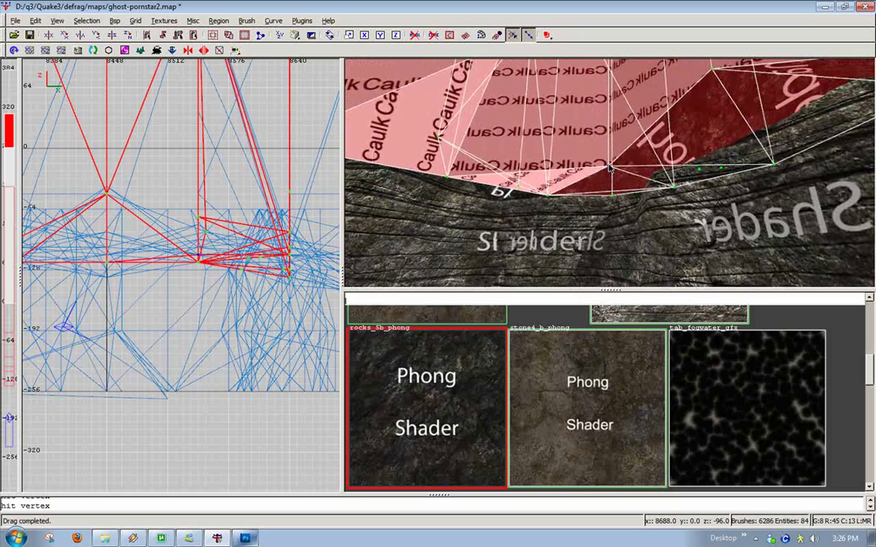
pyautogui.moveTo(609, 168); pyautogui.dragTo(619, 155, button='right')
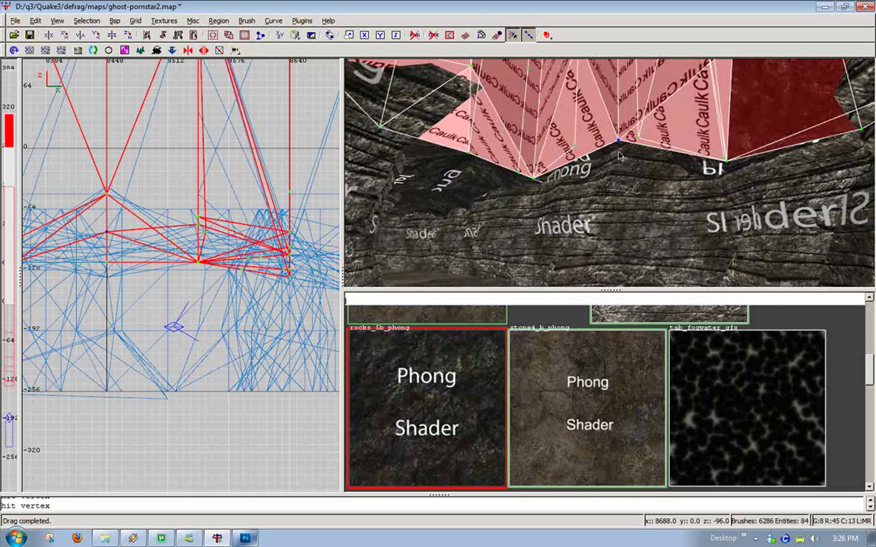
# Raise two more ceiling vertices where the caulk faces meet the opposite stretch of the wall
pyautogui.moveTo(532, 179); pyautogui.dragTo(534, 152)
pyautogui.moveTo(534, 152); pyautogui.dragTo(560, 131, button='right')
pyautogui.moveTo(607, 168); pyautogui.dragTo(600, 165, button='right')
pyautogui.moveTo(594, 168); pyautogui.dragTo(594, 159)
pyautogui.moveTo(594, 159); pyautogui.dragTo(610, 170, button='right')
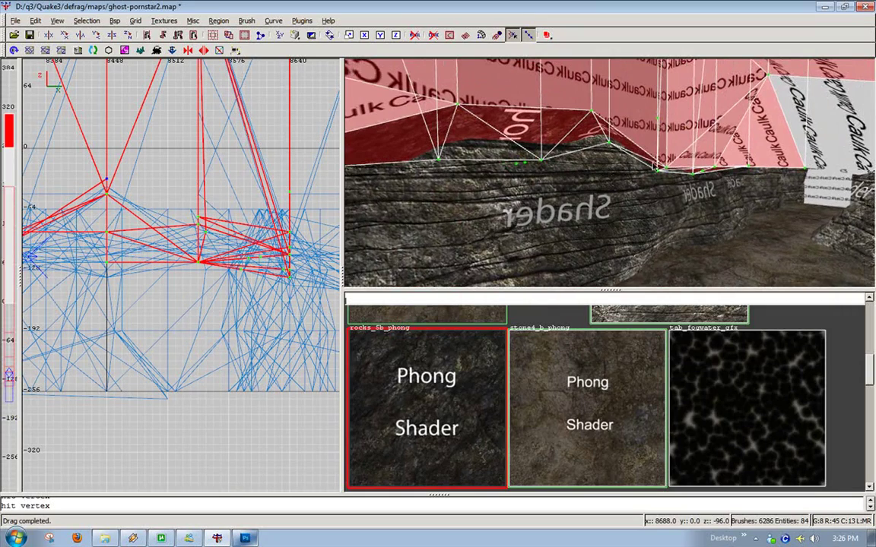
# Raise four more ceiling vertices around the bend, the second one by 24 units, and clear the selection
pyautogui.moveTo(608, 142); pyautogui.dragTo(608, 110)
pyautogui.moveTo(608, 111)
pyautogui.mouseDown(button='right')
pyautogui.moveTo(606, 178)
pyautogui.moveTo(629, 163)
pyautogui.mouseUp(button='right')
pyautogui.moveTo(651, 166); pyautogui.dragTo(652, 141)
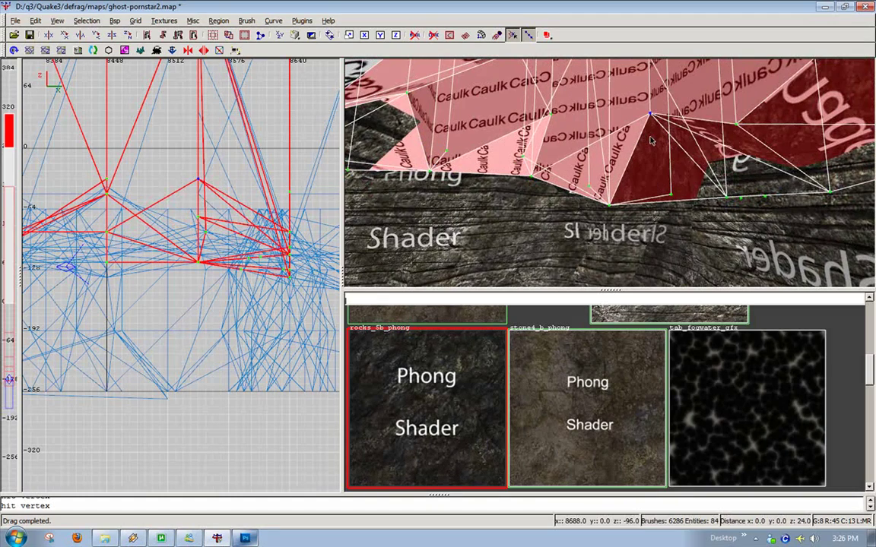
pyautogui.moveTo(736, 123); pyautogui.dragTo(737, 85)
pyautogui.moveTo(737, 85); pyautogui.dragTo(610, 174, button='right')
pyautogui.moveTo(612, 185); pyautogui.dragTo(612, 168)
pyautogui.moveTo(613, 168); pyautogui.dragTo(610, 173, button='right')
pyautogui.press('Escape')
# Apply the rocks_5b_phong shader to the caulk underside faces of the reshaped ceiling in the bend
pyautogui.keyDown('ctrl'); pyautogui.keyDown('shift'); pyautogui.click(609, 156); pyautogui.keyUp('shift'); pyautogui.keyUp('ctrl')
pyautogui.keyDown('ctrl'); pyautogui.keyDown('shift'); pyautogui.click(608, 201); pyautogui.keyUp('shift'); pyautogui.keyUp('ctrl')
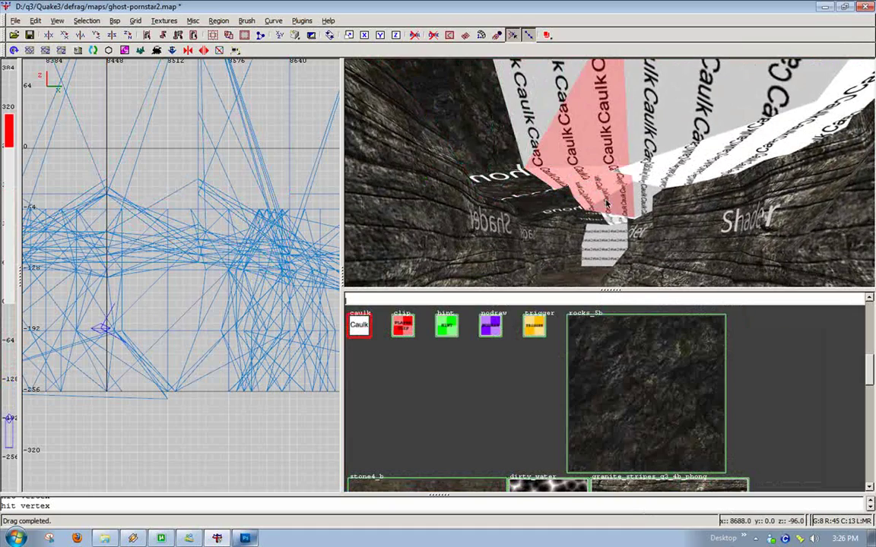
pyautogui.keyDown('ctrl'); pyautogui.keyDown('shift'); pyautogui.click(523, 135); pyautogui.keyUp('shift'); pyautogui.keyUp('ctrl')
pyautogui.keyDown('ctrl'); pyautogui.keyDown('shift'); pyautogui.click(572, 177); pyautogui.keyUp('shift'); pyautogui.keyUp('ctrl')
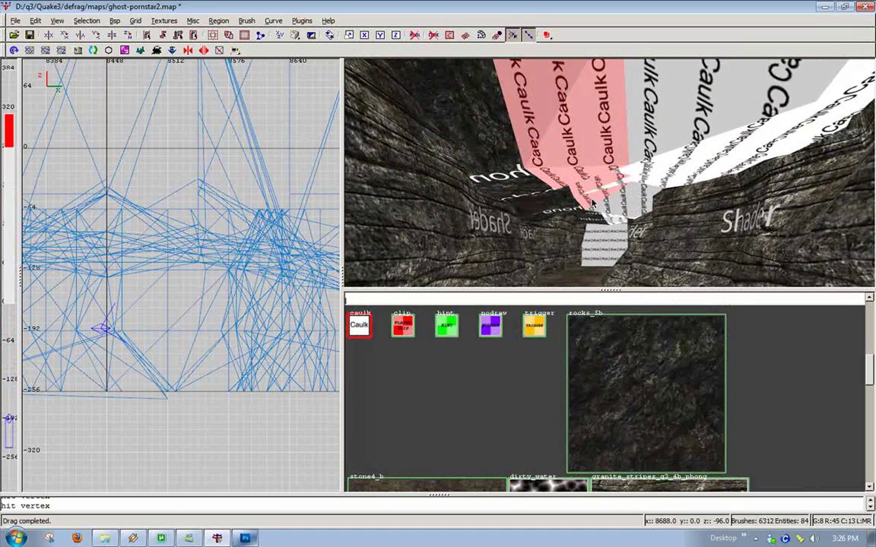
pyautogui.keyDown('ctrl'); pyautogui.keyDown('shift'); pyautogui.click(600, 208); pyautogui.keyUp('shift'); pyautogui.keyUp('ctrl')
pyautogui.keyDown('ctrl'); pyautogui.keyDown('shift'); pyautogui.click(602, 180); pyautogui.keyUp('shift'); pyautogui.keyUp('ctrl')
pyautogui.middleClick(561, 196)
pyautogui.moveTo(561, 196); pyautogui.dragTo(610, 173, button='right')
# Apply the rocks_5b_phong shader to the next pair of caulk ceiling faces beside the textured rock
pyautogui.press('Down')
pyautogui.moveTo(596, 121); pyautogui.dragTo(606, 141, button='right')
pyautogui.press('Escape')
pyautogui.keyDown('ctrl'); pyautogui.keyDown('shift'); pyautogui.click(611, 114); pyautogui.keyUp('shift'); pyautogui.keyUp('ctrl')
pyautogui.keyDown('ctrl'); pyautogui.keyDown('shift'); pyautogui.click(628, 209); pyautogui.keyUp('shift'); pyautogui.keyUp('ctrl')
pyautogui.middleClick(597, 261)
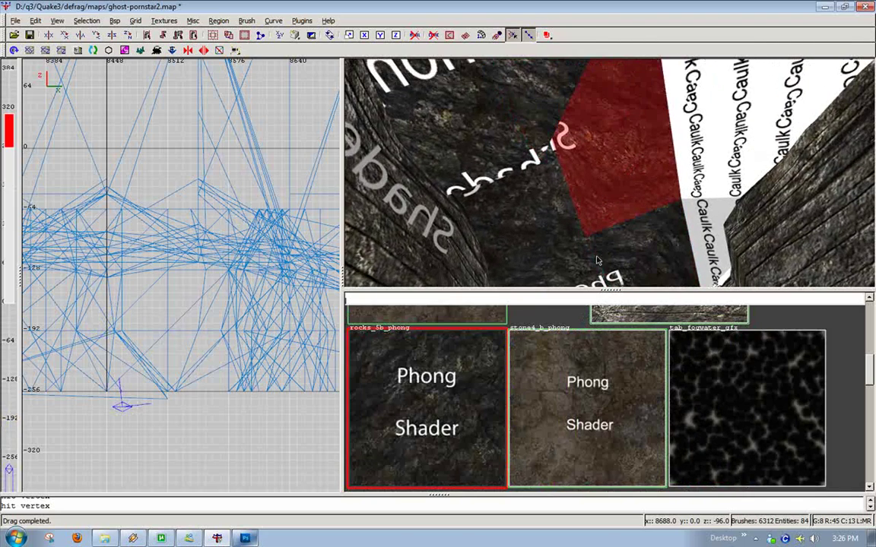
# Select the ceiling brush beside the exposed caulk side, raise its inner vertex to close the gap, and clear the selection
pyautogui.keyDown('shift'); pyautogui.moveTo(595, 156); pyautogui.dragTo(576, 175); pyautogui.keyUp('shift')
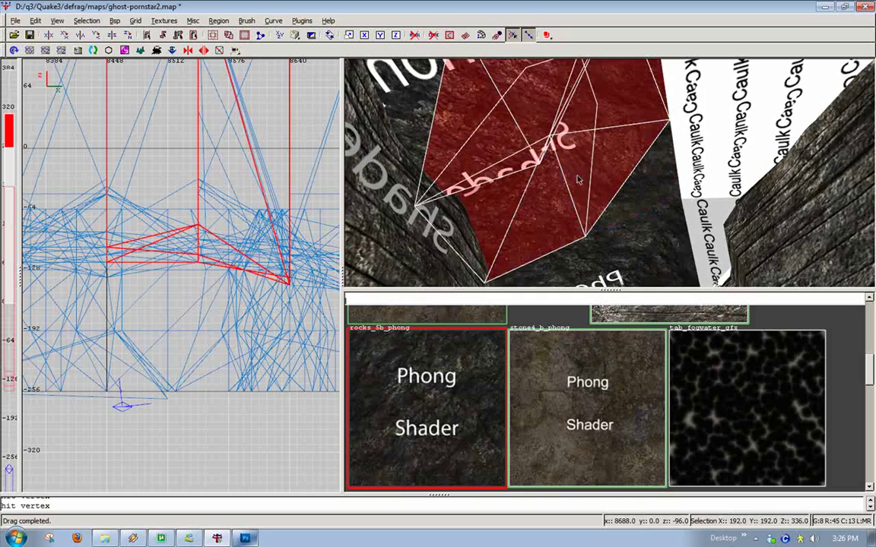
pyautogui.moveTo(575, 175); pyautogui.dragTo(610, 173, button='right')
pyautogui.press('Up')
pyautogui.press('Down')
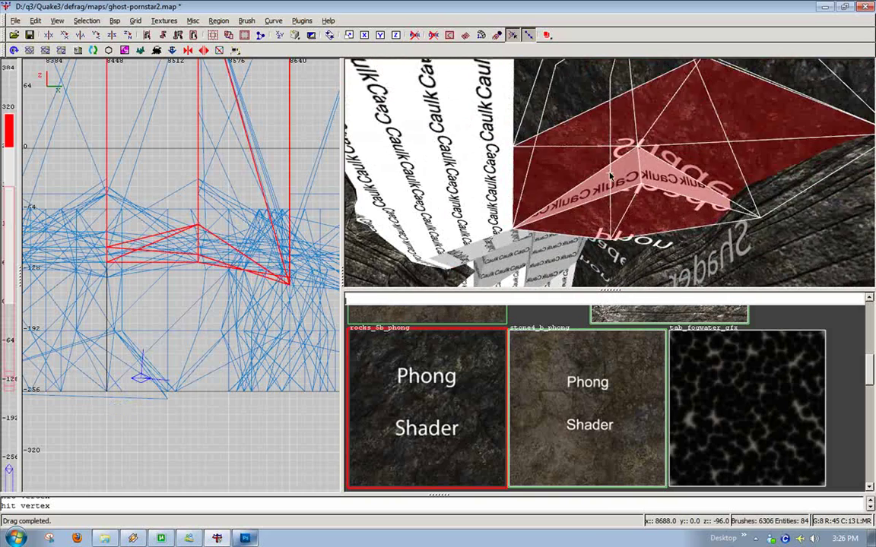
pyautogui.press('Escape')
pyautogui.keyDown('shift'); pyautogui.click(575, 167); pyautogui.keyUp('shift')
pyautogui.keyDown('shift'); pyautogui.click(650, 189); pyautogui.keyUp('shift')
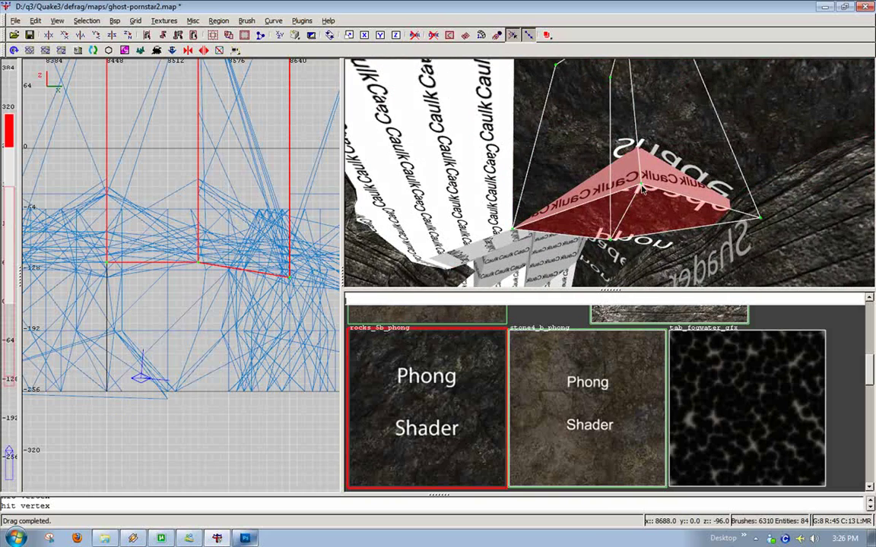
pyautogui.keyDown('shift'); pyautogui.click(652, 216); pyautogui.keyUp('shift')
pyautogui.moveTo(643, 185); pyautogui.dragTo(639, 159)
pyautogui.press('Escape')
# Apply the rocks_5b_phong shader to the caulk ceiling faces leading towards the corridor's end wall
pyautogui.rightClick(685, 203)
pyautogui.press('Down')
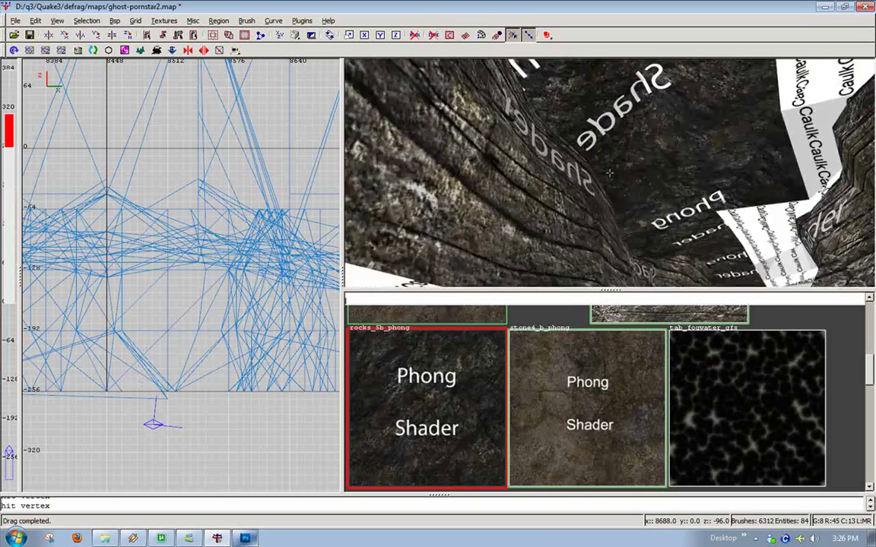
pyautogui.press('Up')
pyautogui.rightClick(609, 173)
pyautogui.keyDown('ctrl'); pyautogui.keyDown('shift'); pyautogui.click(605, 184); pyautogui.keyUp('shift'); pyautogui.keyUp('ctrl')
pyautogui.keyDown('ctrl'); pyautogui.keyDown('shift'); pyautogui.click(596, 148); pyautogui.keyUp('shift'); pyautogui.keyUp('ctrl')
pyautogui.keyDown('ctrl'); pyautogui.keyDown('shift'); pyautogui.click(583, 102); pyautogui.keyUp('shift'); pyautogui.keyUp('ctrl')
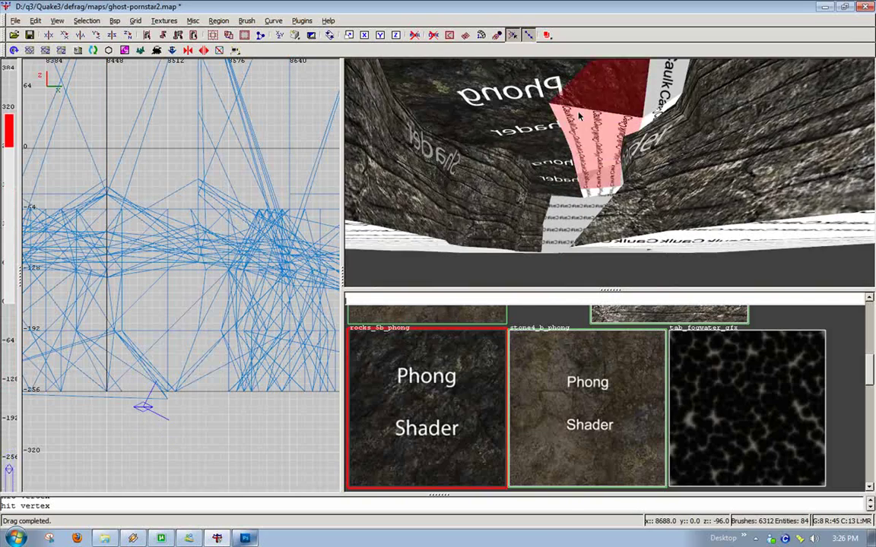
pyautogui.middleClick(545, 141)
# Apply the rocks_5b_phong shader to the small caulk ceiling face directly above the end wall
pyautogui.rightClick(545, 142)
pyautogui.press('Up')
pyautogui.rightClick(608, 172)
pyautogui.keyDown('ctrl'); pyautogui.keyDown('shift'); pyautogui.click(646, 174); pyautogui.keyUp('shift'); pyautogui.keyUp('ctrl')
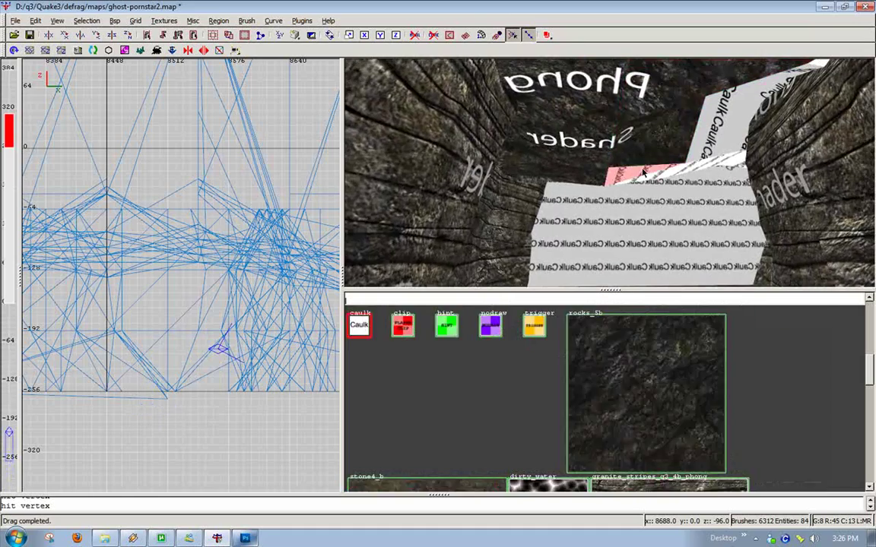
pyautogui.middleClick(537, 166)
# Apply the rocks_5b_phong shader to the caulk ceiling faces in the corner between the end wall and side wall
pyautogui.rightClick(537, 165)
pyautogui.press('Down')
pyautogui.rightClick(609, 173)
pyautogui.press('Down')
pyautogui.press('Up')
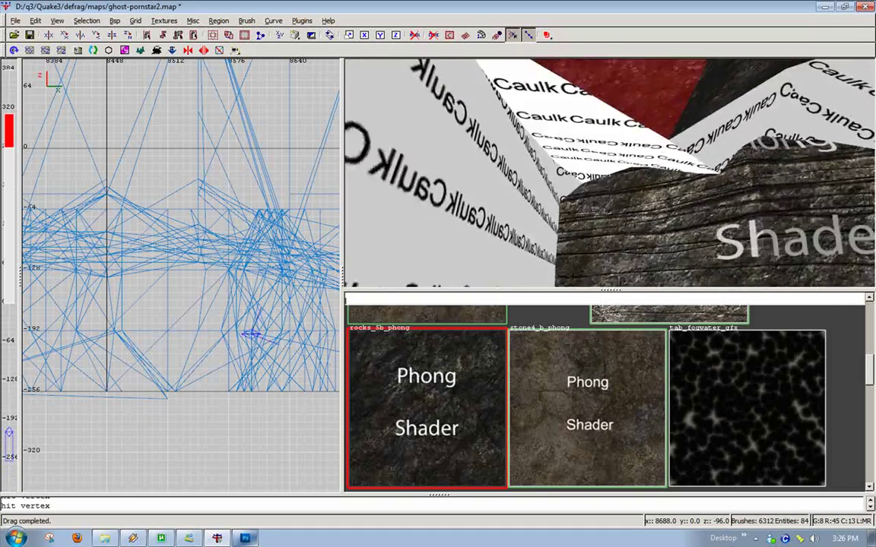
pyautogui.press('Down')
pyautogui.rightClick(609, 173)
pyautogui.keyDown('ctrl'); pyautogui.keyDown('shift'); pyautogui.click(590, 193); pyautogui.keyUp('shift'); pyautogui.keyUp('ctrl')
pyautogui.keyDown('ctrl'); pyautogui.keyDown('alt'); pyautogui.keyDown('shift'); pyautogui.click(588, 231); pyautogui.keyUp('shift'); pyautogui.keyUp('alt'); pyautogui.keyUp('ctrl')
pyautogui.keyDown('ctrl'); pyautogui.keyDown('alt'); pyautogui.keyDown('shift'); pyautogui.click(586, 242); pyautogui.keyUp('shift'); pyautogui.keyUp('alt'); pyautogui.keyUp('ctrl')
pyautogui.middleClick(648, 190)
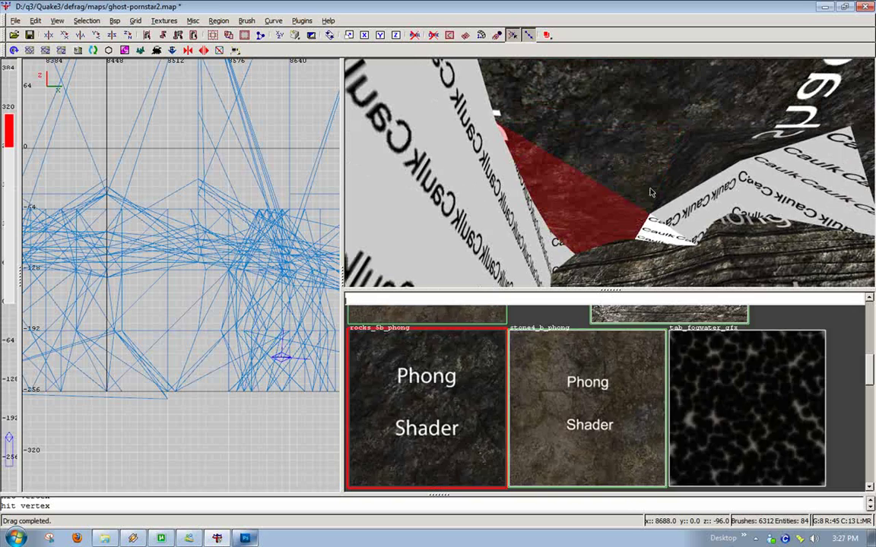
# Apply the rocks_5b_phong shader to the remaining caulk faces along the top of the side rock wall
pyautogui.keyDown('ctrl'); pyautogui.keyDown('shift'); pyautogui.click(666, 230); pyautogui.keyUp('shift'); pyautogui.keyUp('ctrl')
pyautogui.keyDown('ctrl'); pyautogui.keyDown('alt'); pyautogui.keyDown('shift'); pyautogui.click(705, 192); pyautogui.keyUp('shift'); pyautogui.keyUp('alt'); pyautogui.keyUp('ctrl')
pyautogui.keyDown('ctrl'); pyautogui.keyDown('alt'); pyautogui.keyDown('shift'); pyautogui.click(781, 173); pyautogui.keyUp('shift'); pyautogui.keyUp('alt'); pyautogui.keyUp('ctrl')
pyautogui.keyDown('ctrl'); pyautogui.keyDown('alt'); pyautogui.keyDown('shift'); pyautogui.click(776, 189); pyautogui.keyUp('shift'); pyautogui.keyUp('alt'); pyautogui.keyUp('ctrl')
pyautogui.middleClick(588, 128)
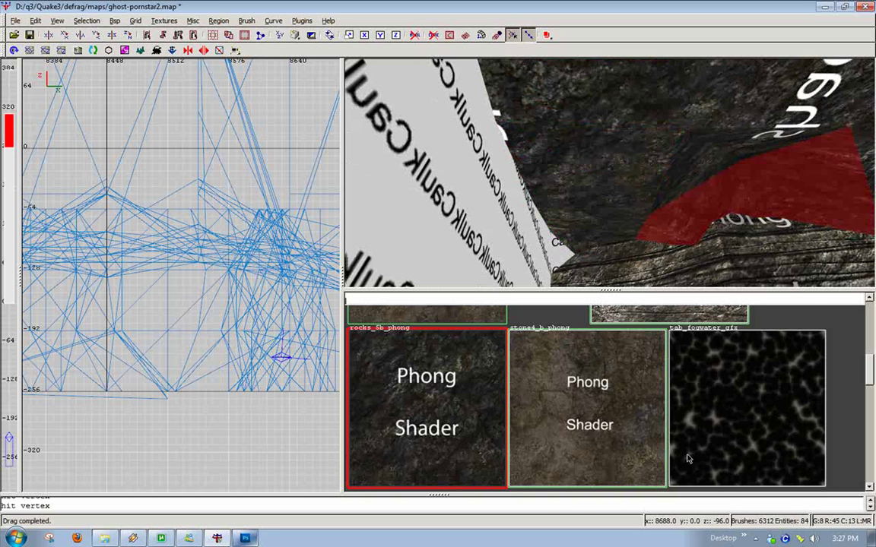
pyautogui.click(756, 539)
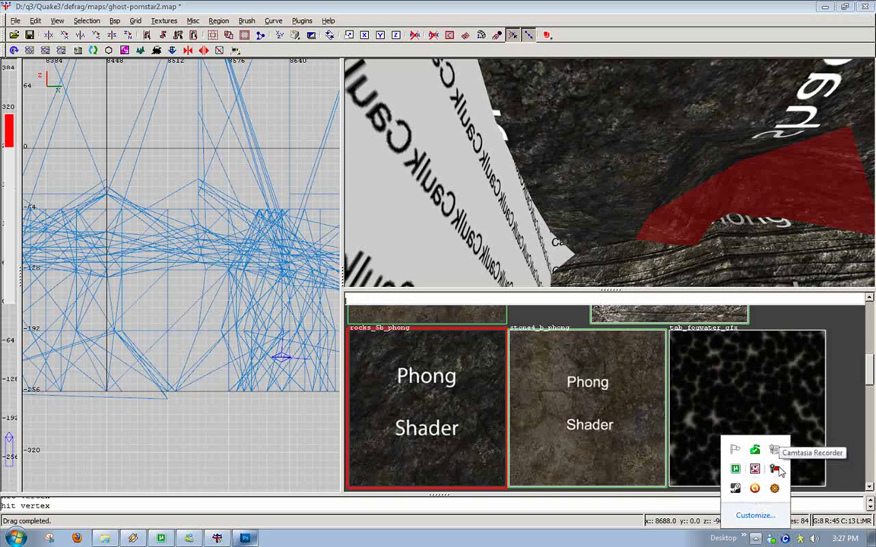
pyautogui.click(774, 469)
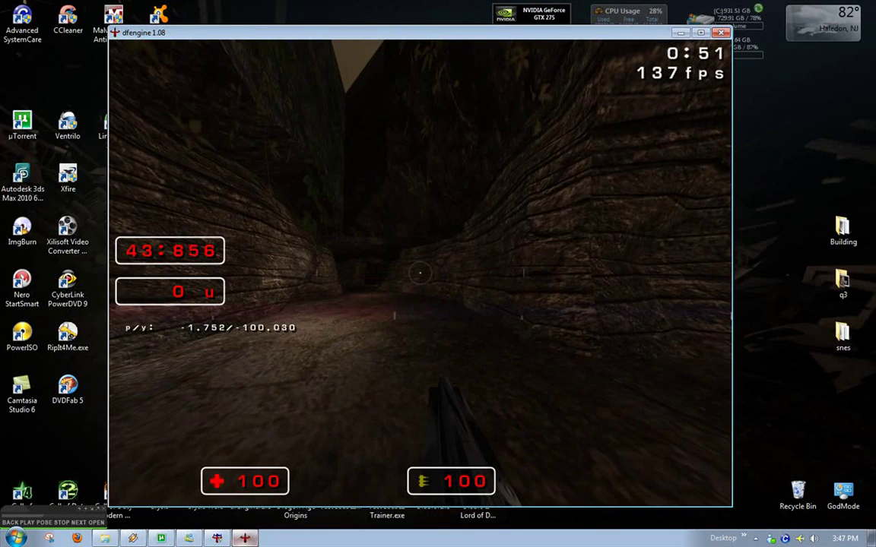
# In dfengine, adjust the gamma and run through the compiled map to inspect its phong-shaded rock corridors
pyautogui.press('=')
pyautogui.press('=')
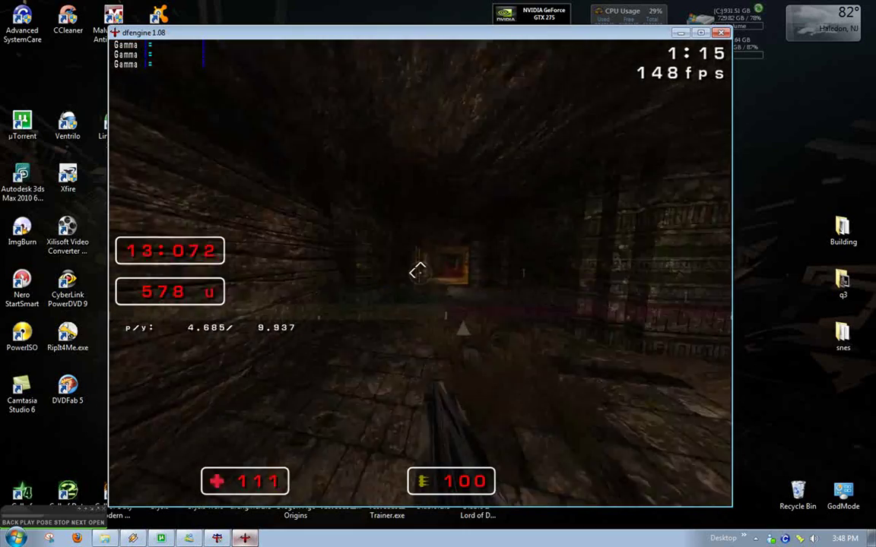
pyautogui.press('d')
pyautogui.press('space')
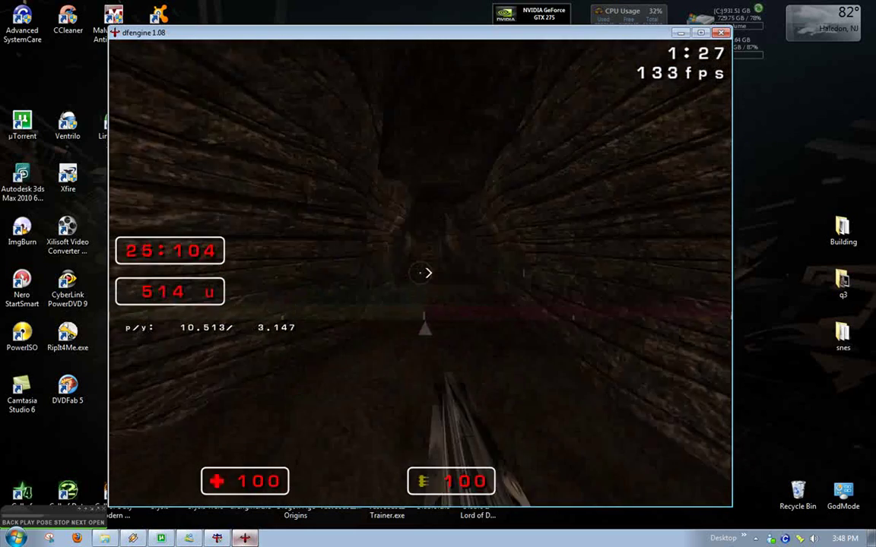
pyautogui.press('`')
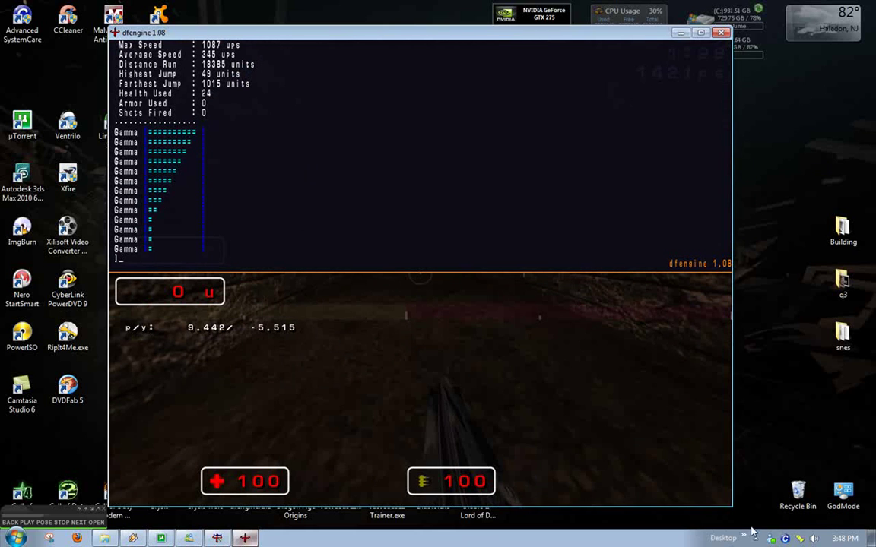
pyautogui.click(768, 540)
pyautogui.click(757, 539)
pyautogui.click(778, 477)
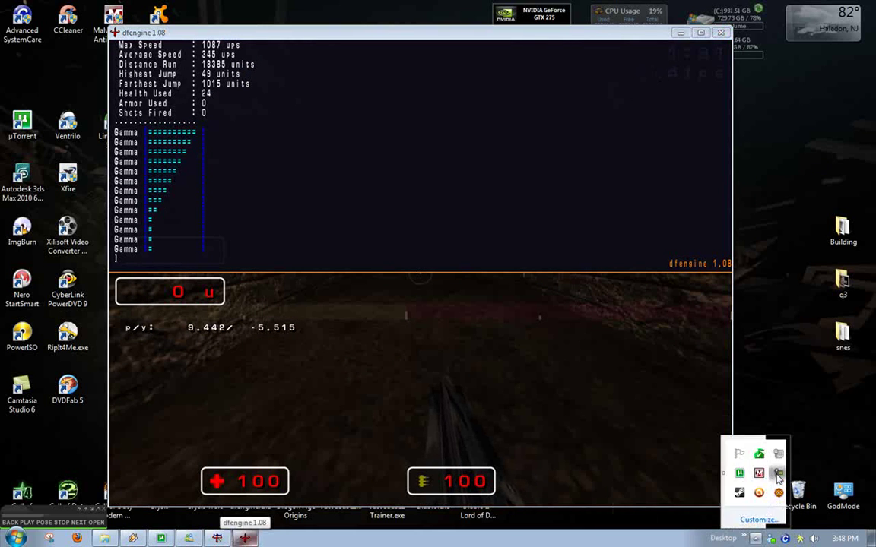